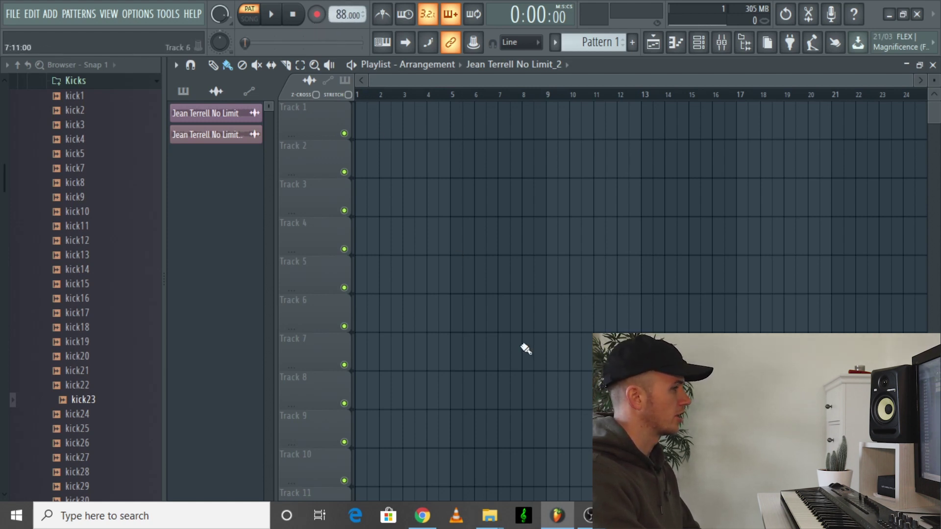
Step: Open the sliced Jean Terrell No Limit_2 #2 channel in Fruity Slicer and review its pitch shift and slicing options
{"action": "left_click", "coordinate": [714, 43]}
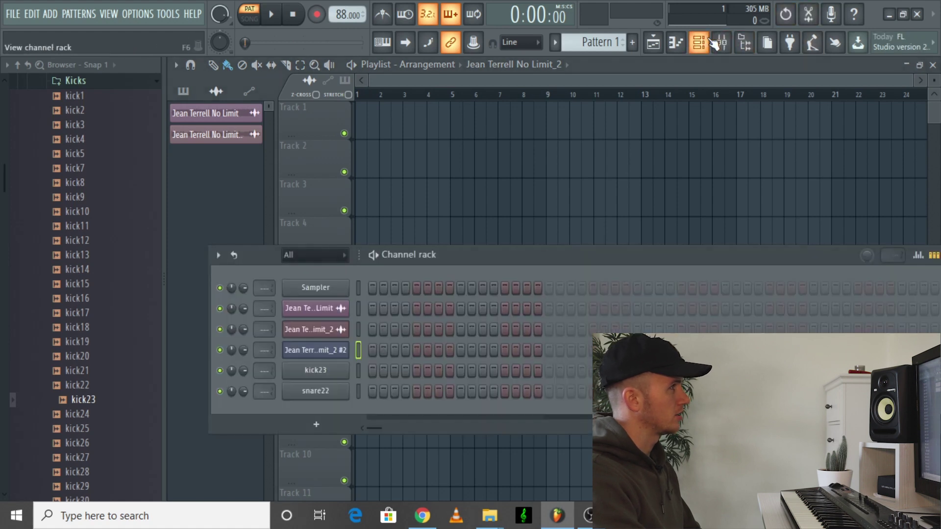
{"action": "left_click", "coordinate": [346, 350]}
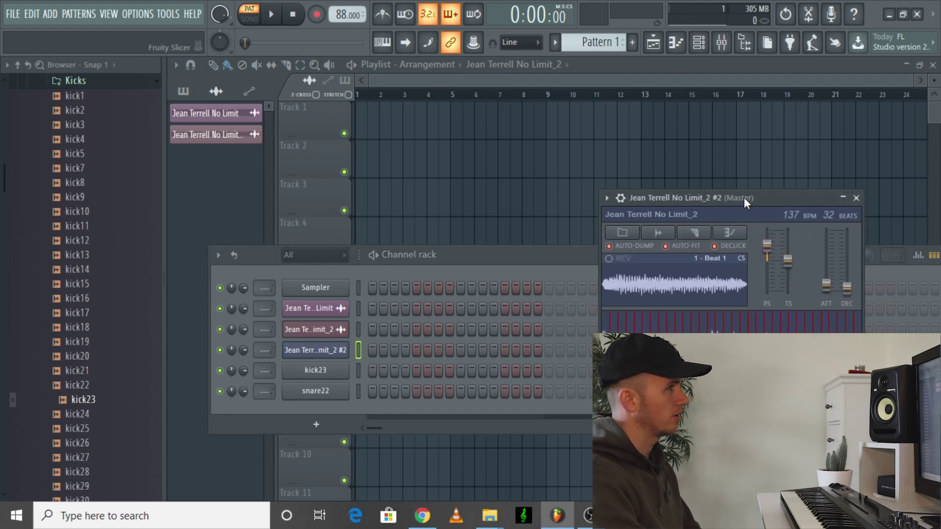
{"action": "left_click_drag", "start_coordinate": [771, 193], "coordinate": [602, 162]}
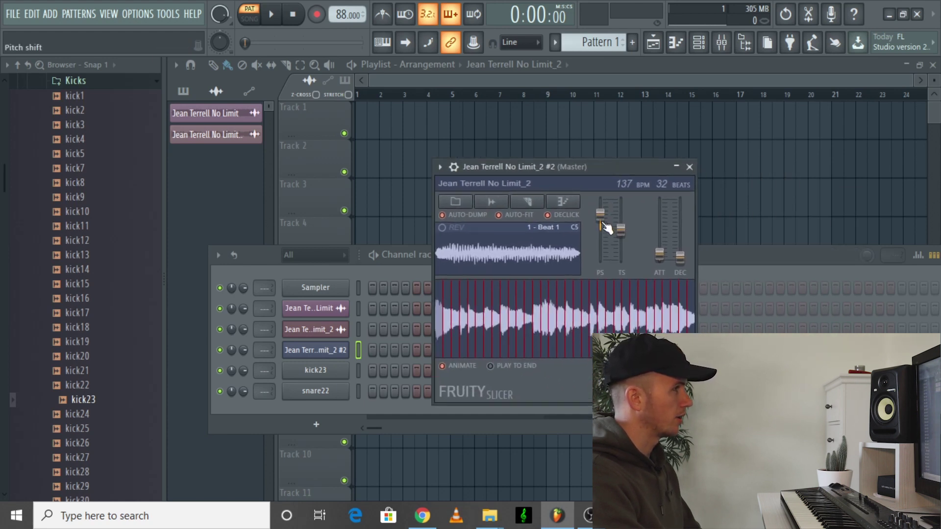
{"action": "left_click_drag", "start_coordinate": [605, 225], "coordinate": [600, 213]}
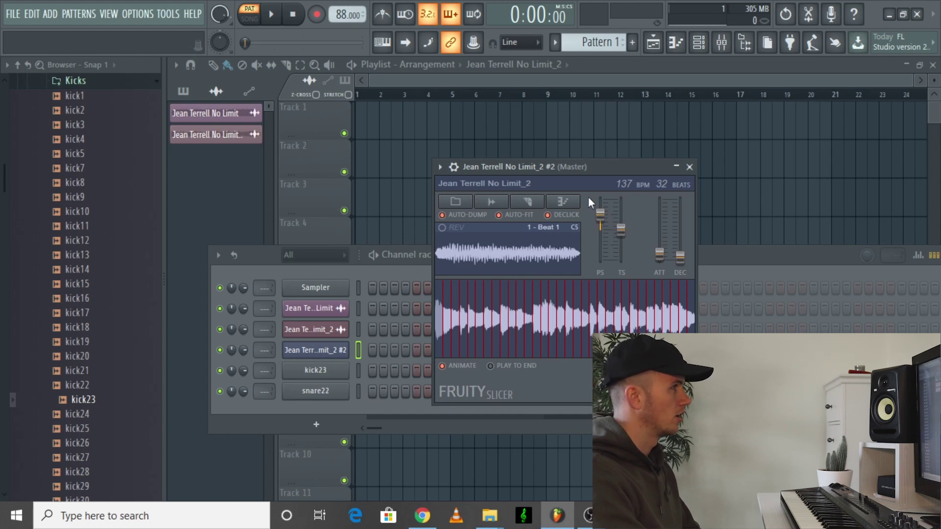
{"action": "left_click", "coordinate": [534, 206]}
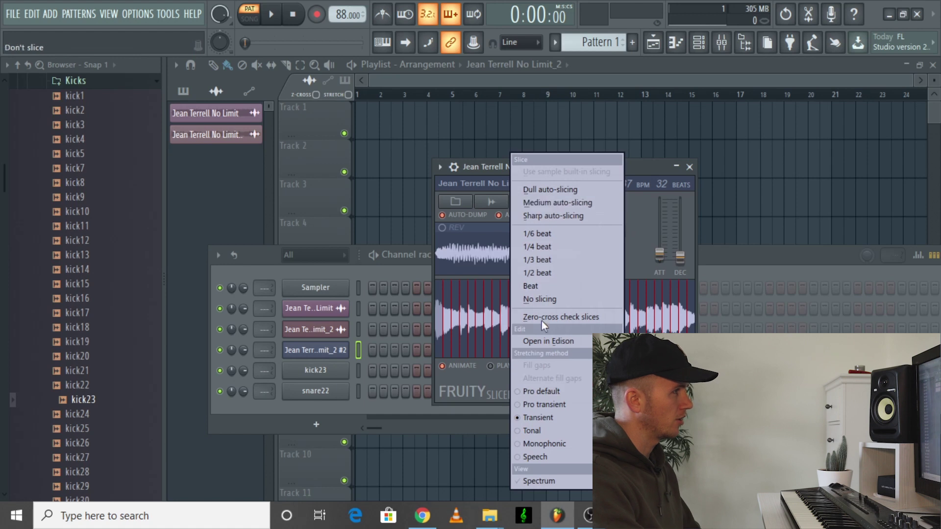
{"action": "left_click", "coordinate": [646, 215]}
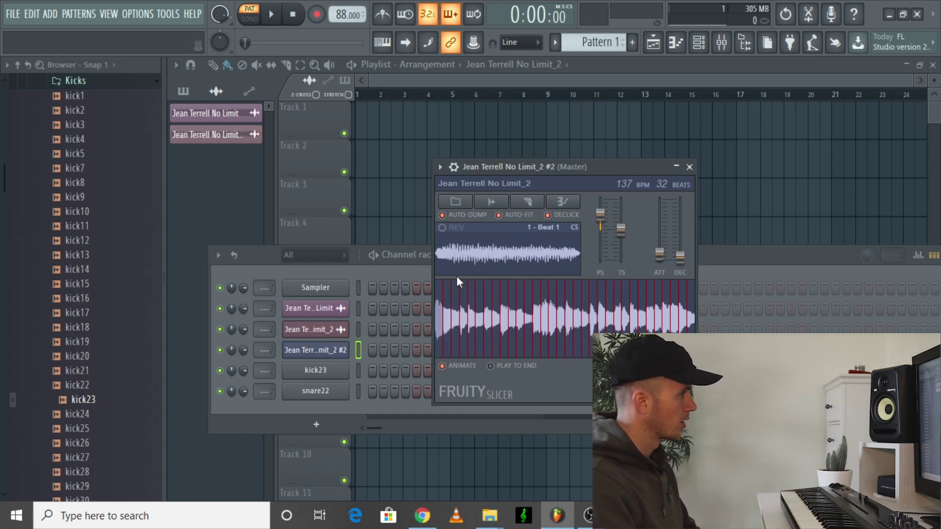
Step: Select the kick23 channel, turn on the metronome and record a live two-bar kick pattern
{"action": "left_click", "coordinate": [361, 370]}
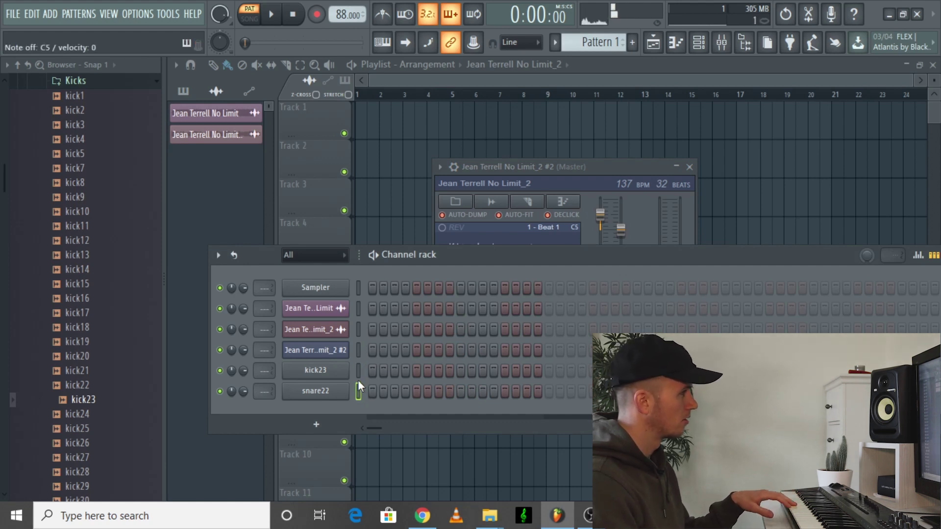
{"action": "left_click", "coordinate": [358, 391]}
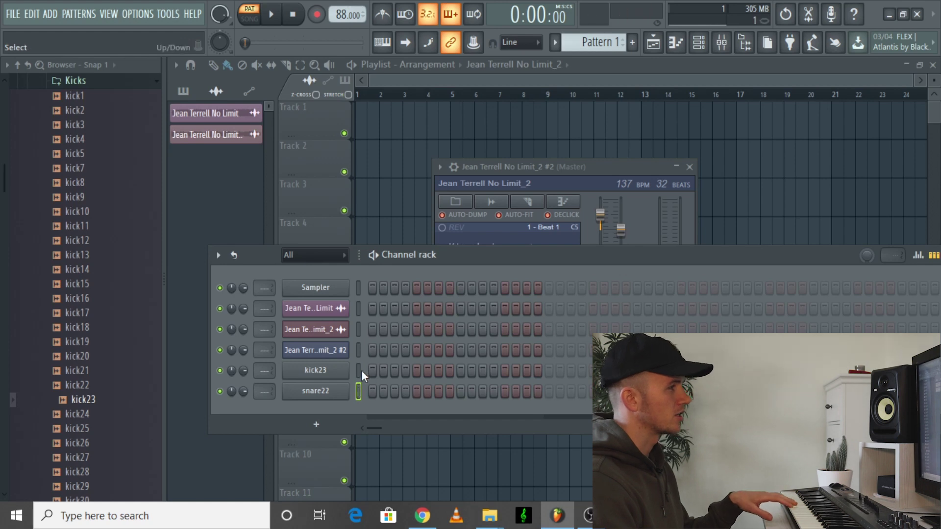
{"action": "left_click", "coordinate": [356, 391]}
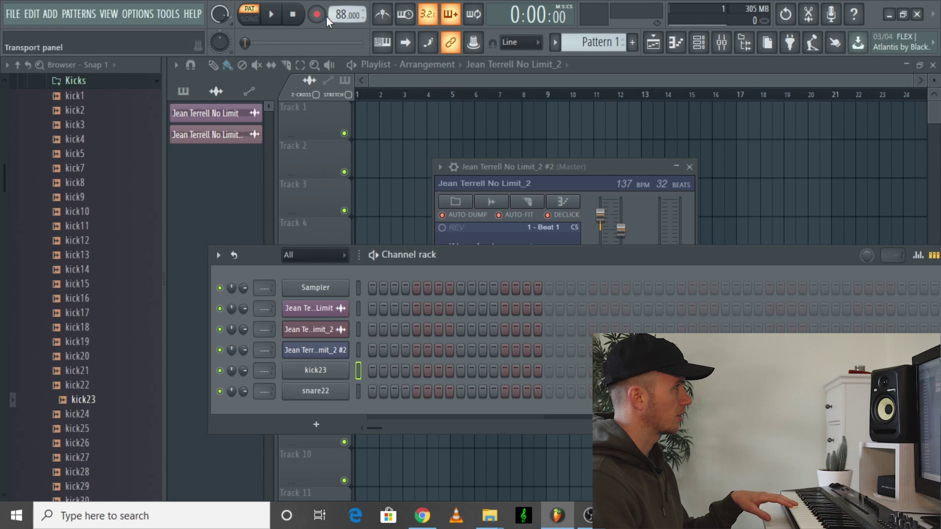
{"action": "key", "text": "ctrl+m"}
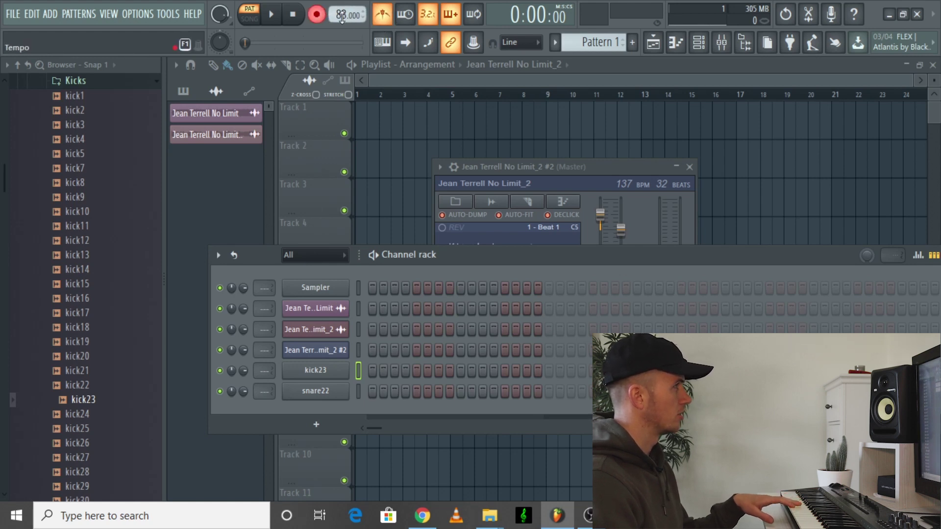
{"action": "left_click", "coordinate": [276, 15]}
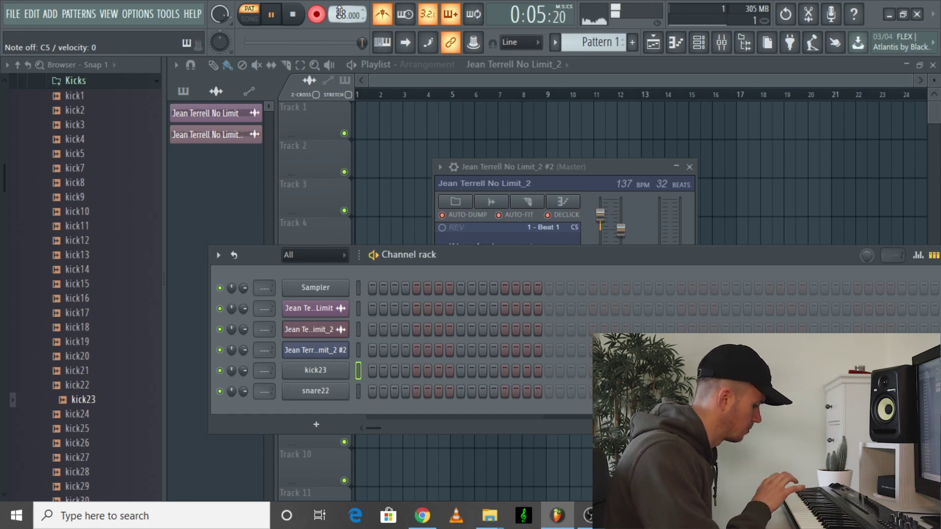
{"action": "key", "text": "space"}
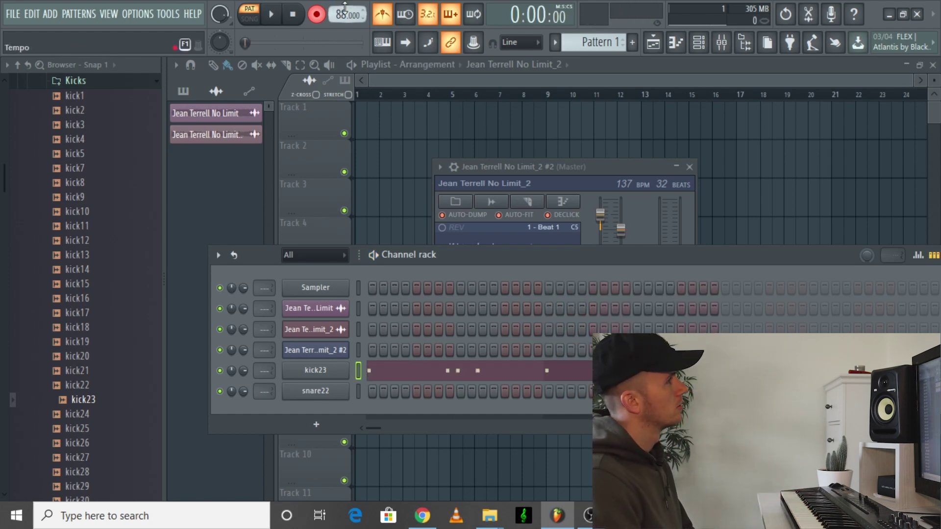
Step: Open the kick23 notes in the piano roll, play them back and shift the kick at bar 2 slightly earlier onto the beat
{"action": "left_click", "coordinate": [470, 372]}
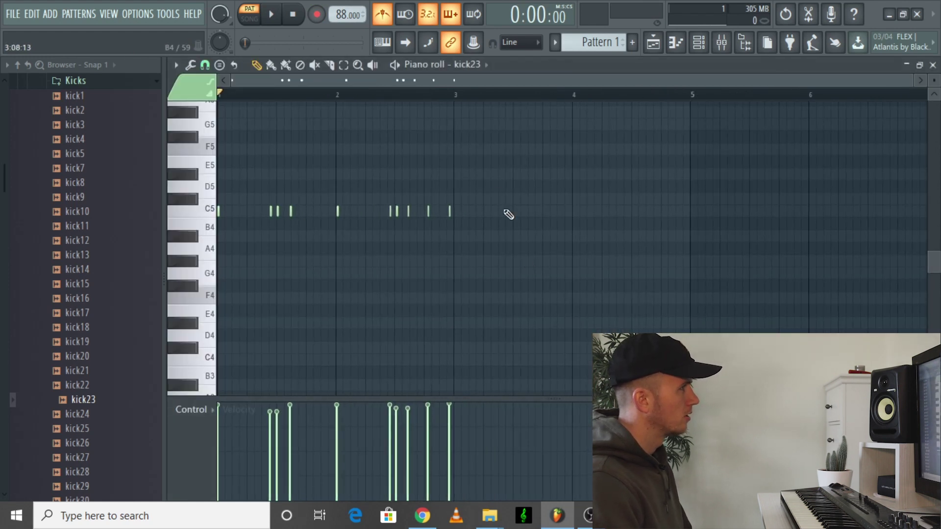
{"action": "left_click", "coordinate": [382, 14]}
{"action": "key", "text": "space"}
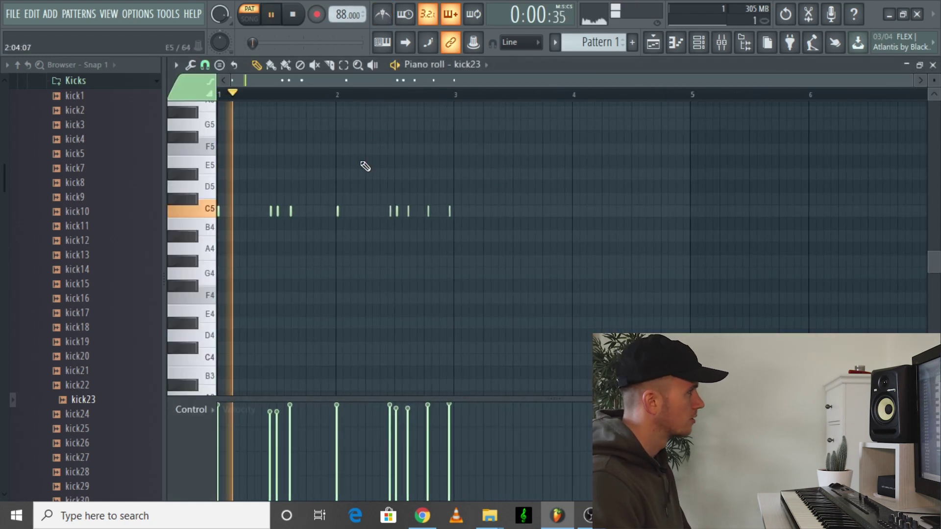
{"action": "left_click", "coordinate": [392, 13]}
{"action": "key", "text": "space"}
{"action": "scroll", "coordinate": [338, 231], "scroll_direction": "up", "scroll_amount": 5}
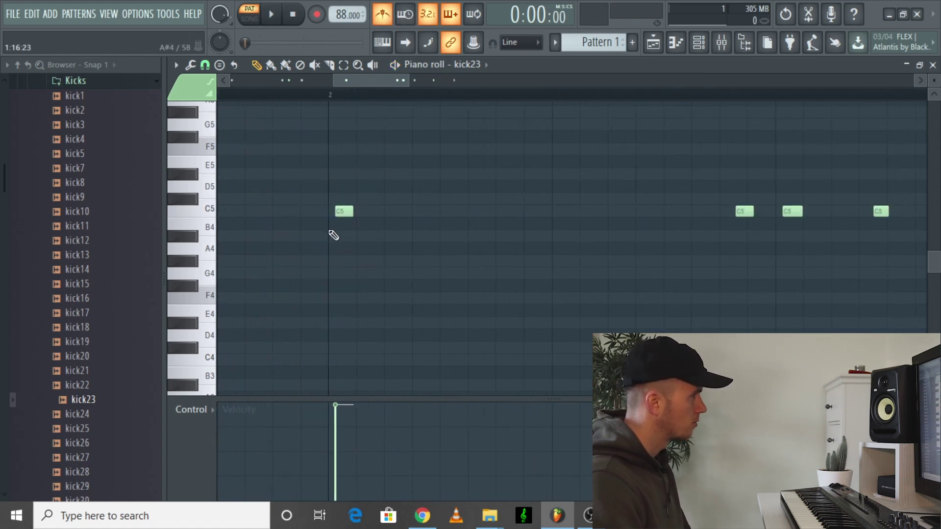
{"action": "scroll", "coordinate": [339, 228], "scroll_direction": "up", "scroll_amount": 1}
{"action": "left_click_drag", "start_coordinate": [350, 209], "coordinate": [342, 209]}
{"action": "scroll", "coordinate": [342, 210], "scroll_direction": "down", "scroll_amount": 5}
{"action": "key", "text": "space"}
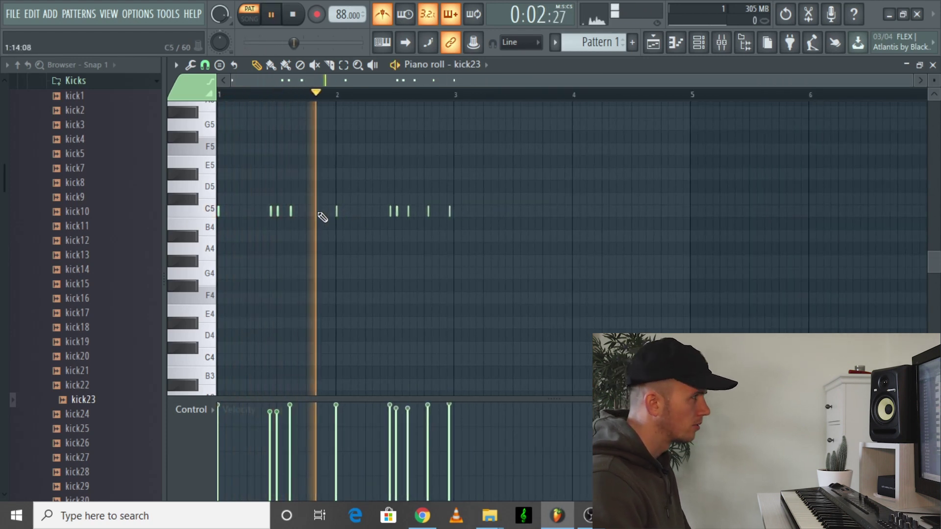
Step: Lower the first kick of each closely spaced pair to about 84% velocity, raise the second one in bar 1, and play the pattern
{"action": "scroll", "coordinate": [406, 237], "scroll_direction": "up", "scroll_amount": 5}
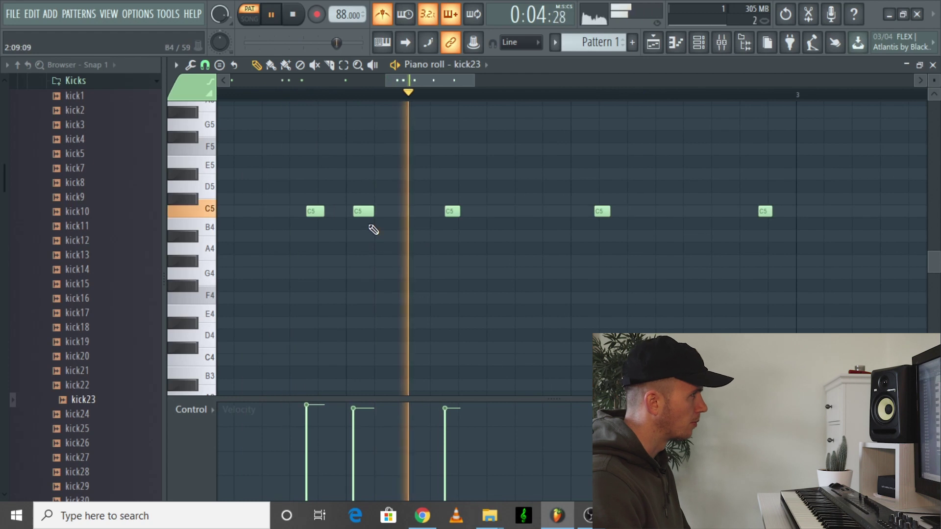
{"action": "scroll", "coordinate": [368, 221], "scroll_direction": "down", "scroll_amount": 3}
{"action": "key", "text": "space"}
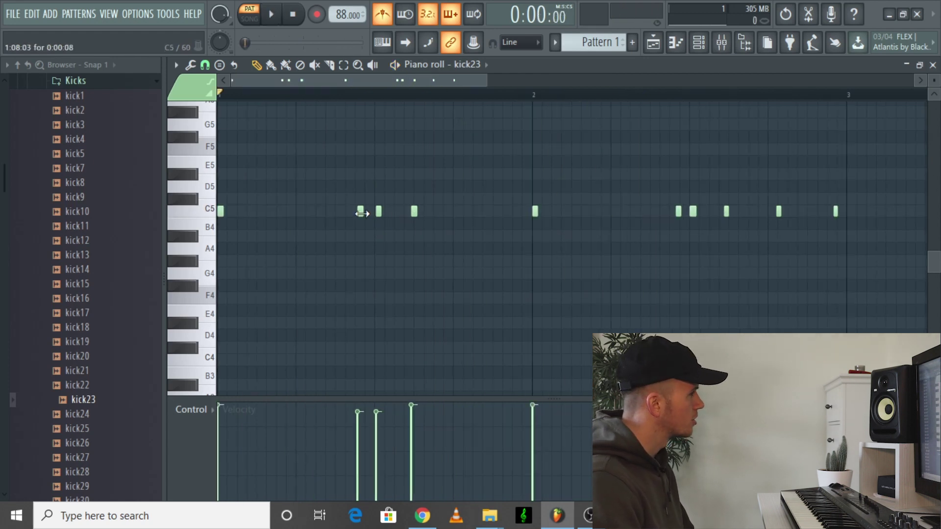
{"action": "left_click_drag", "start_coordinate": [376, 404], "coordinate": [367, 422]}
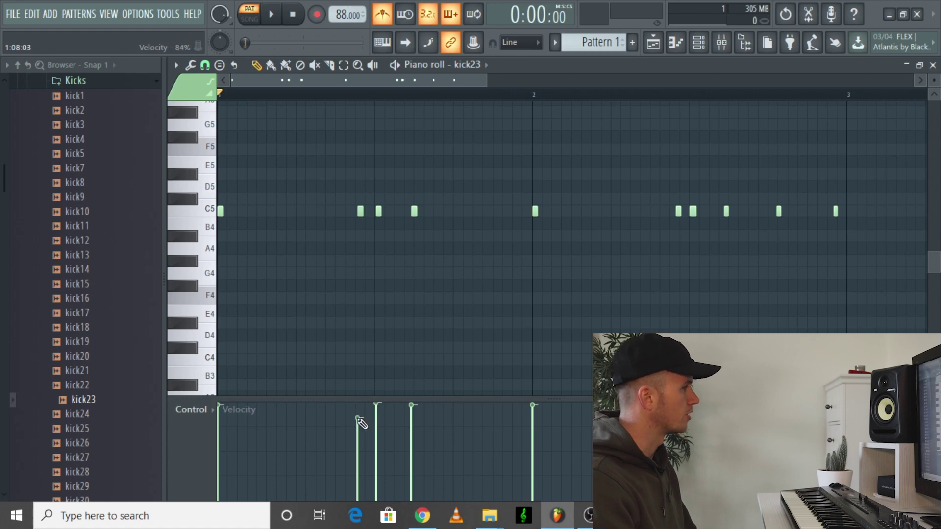
{"action": "key", "text": "space"}
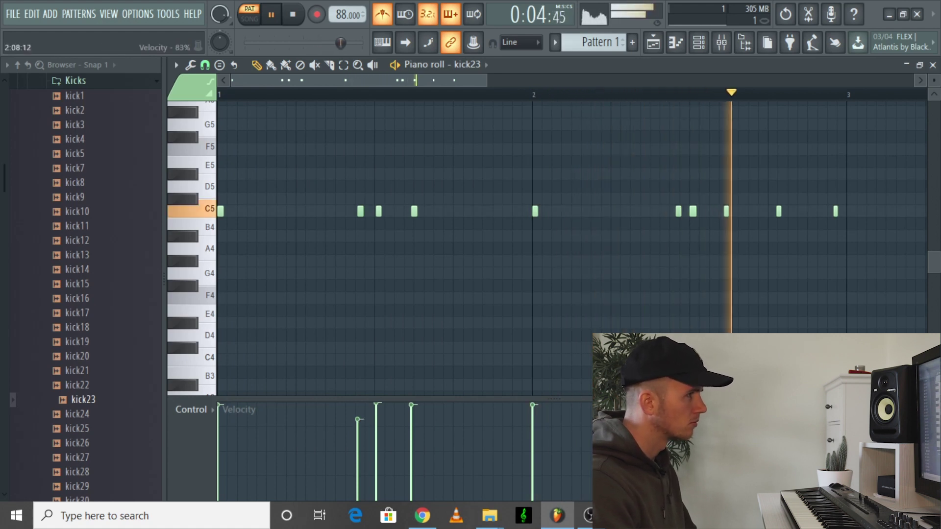
{"action": "key", "text": "space"}
{"action": "key", "text": "space"}
{"action": "key", "text": "space"}
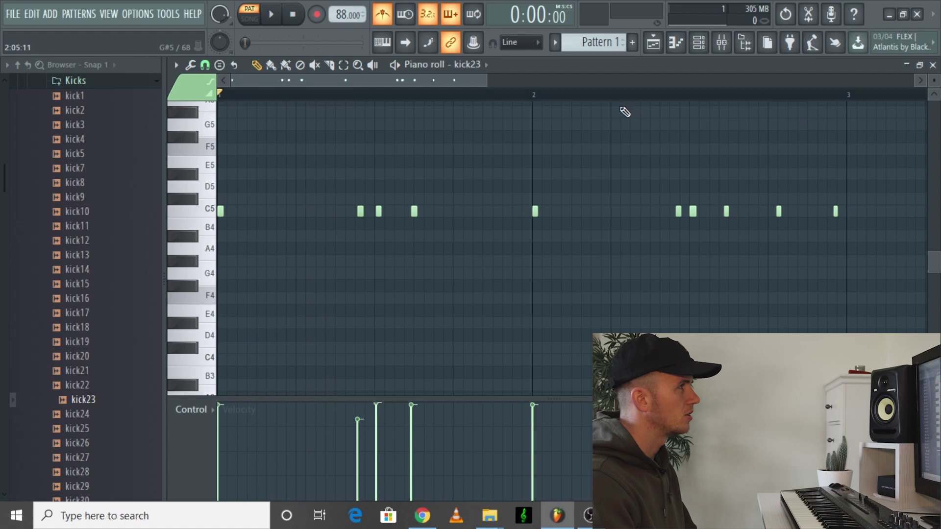
Step: Play the pattern from the middle of bar 2 and move its last kick slightly earlier to 2:16:00
{"action": "left_click", "coordinate": [681, 97]}
{"action": "key", "text": "space"}
{"action": "scroll", "coordinate": [833, 218], "scroll_direction": "up", "scroll_amount": 3}
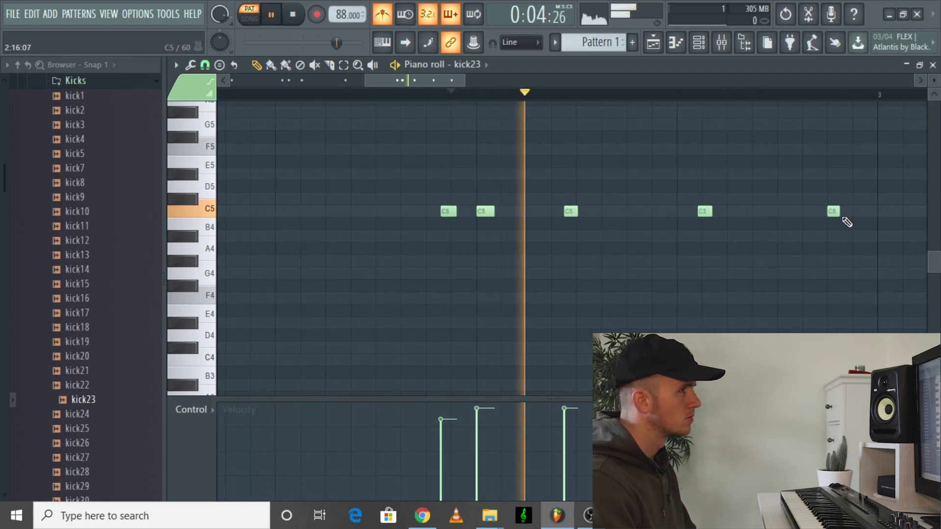
{"action": "key", "text": "space"}
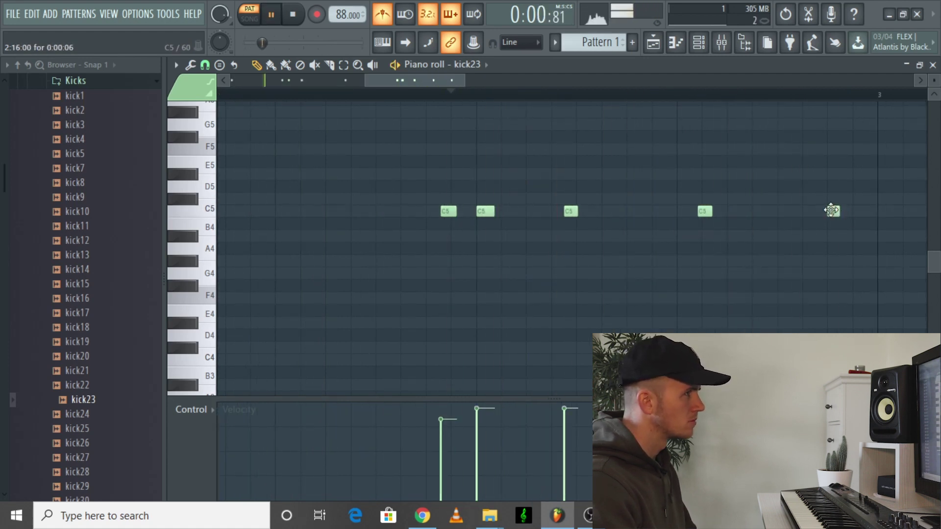
Step: Select the snare22 channel, turn off the metronome and record a live snare part over the kick pattern
{"action": "key", "text": "F6"}
{"action": "left_click", "coordinate": [359, 391]}
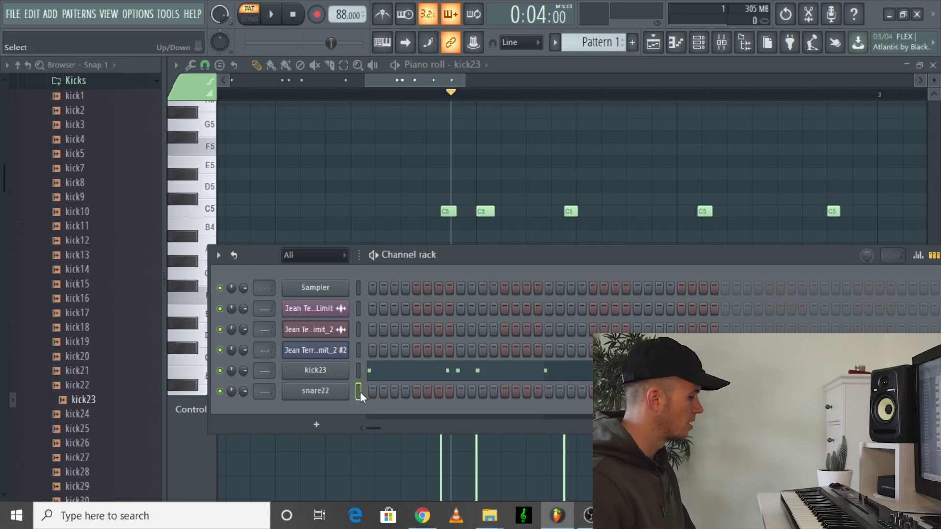
{"action": "left_click", "coordinate": [316, 14]}
{"action": "left_click", "coordinate": [271, 13]}
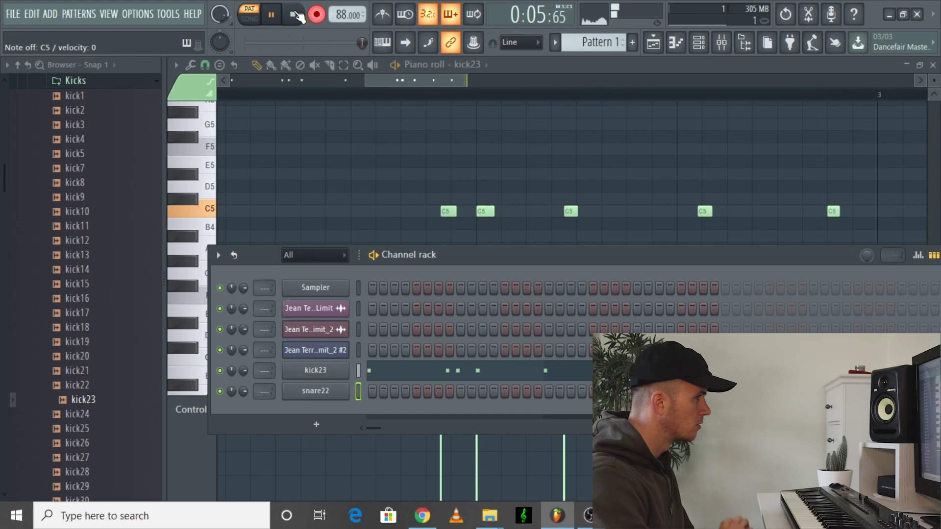
{"action": "left_click", "coordinate": [293, 14]}
Step: Select the kick23 channel again and overdub an extra kick late in bar 1
{"action": "left_click", "coordinate": [359, 372]}
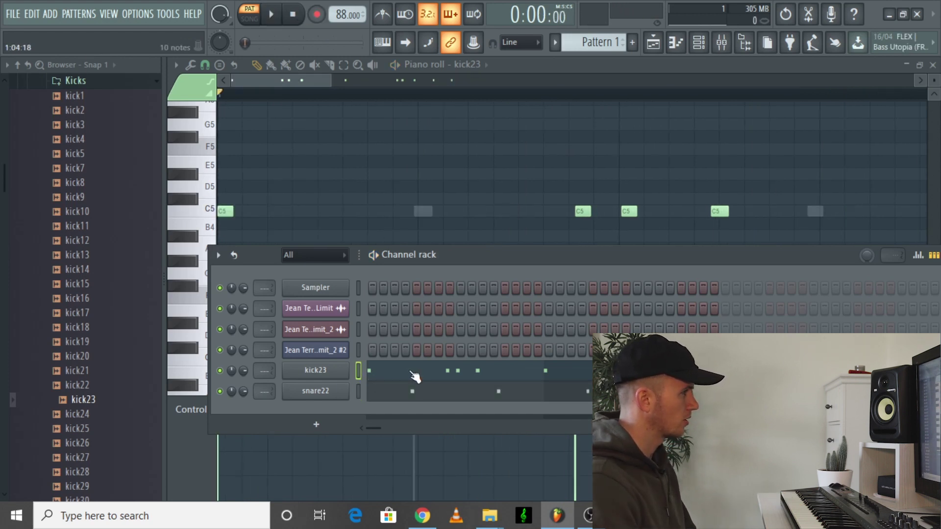
{"action": "left_click", "coordinate": [317, 14]}
{"action": "key", "text": "space"}
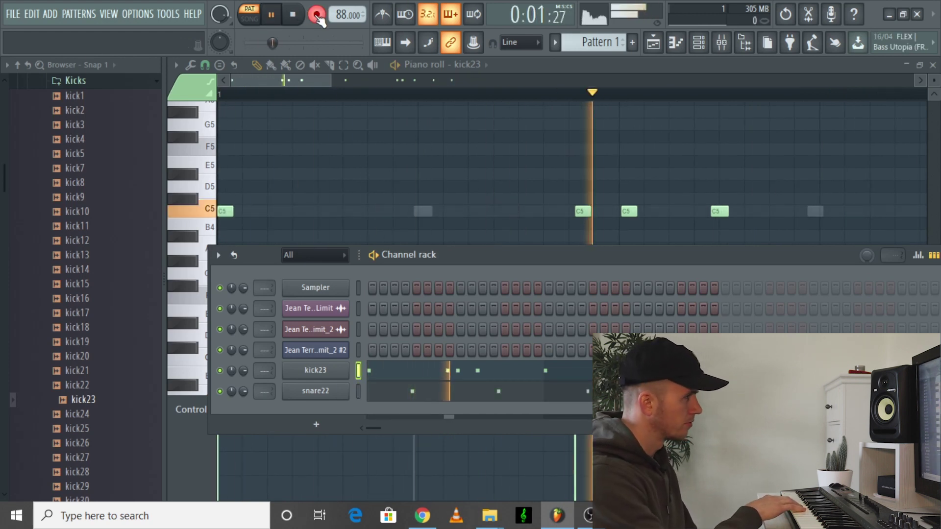
{"action": "key", "text": "space"}
Step: Add hihat3 from the Boom Bap Addict Hihats folder as a new channel and record a two-bar hi-hat pattern
{"action": "left_click", "coordinate": [76, 81]}
{"action": "left_click", "coordinate": [99, 129]}
{"action": "scroll", "coordinate": [103, 171], "scroll_direction": "up", "scroll_amount": 5}
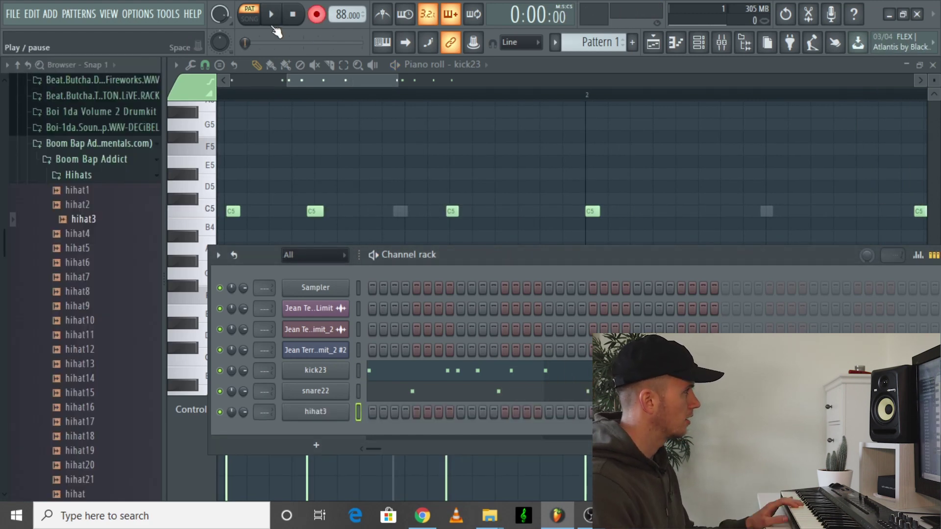
{"action": "left_click", "coordinate": [272, 20]}
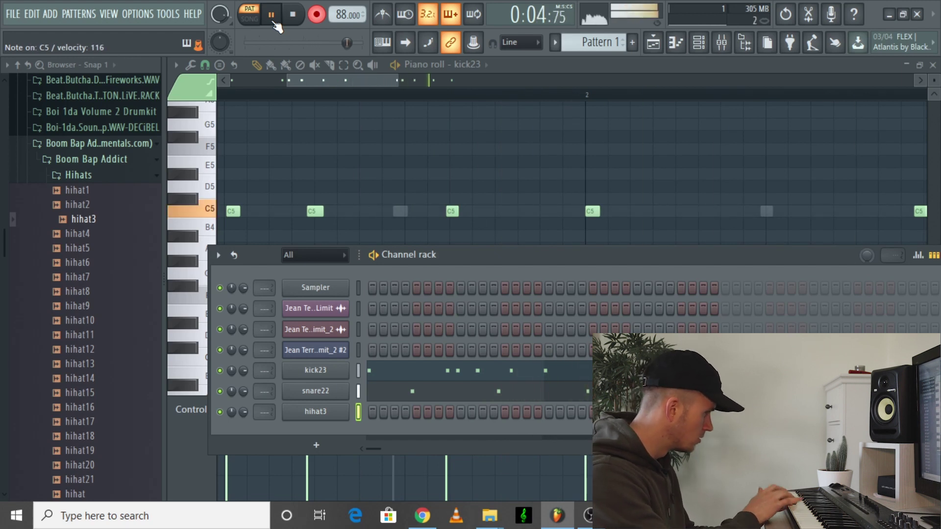
{"action": "key", "text": "space"}
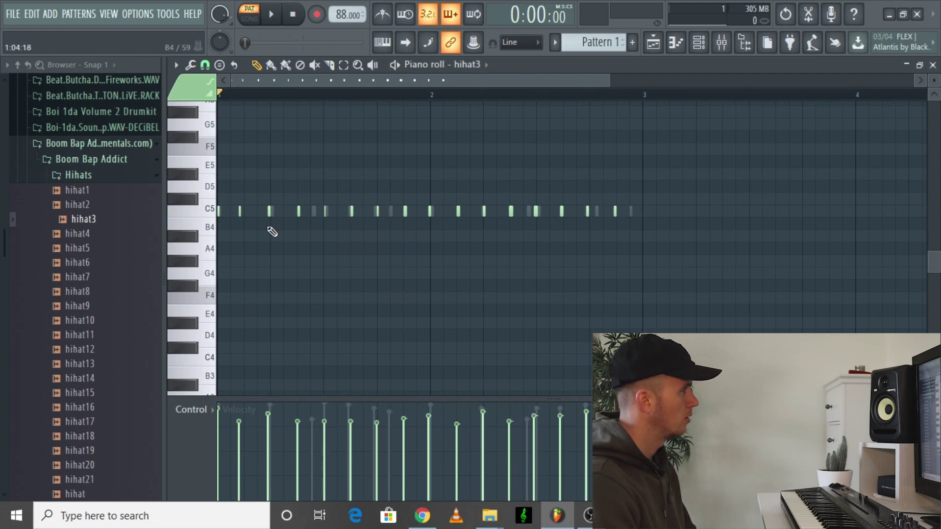
Step: Nudge the second and third hi-hat notes in bar 1 and two late bar 2 hits slightly later while checking playback
{"action": "key", "text": "space"}
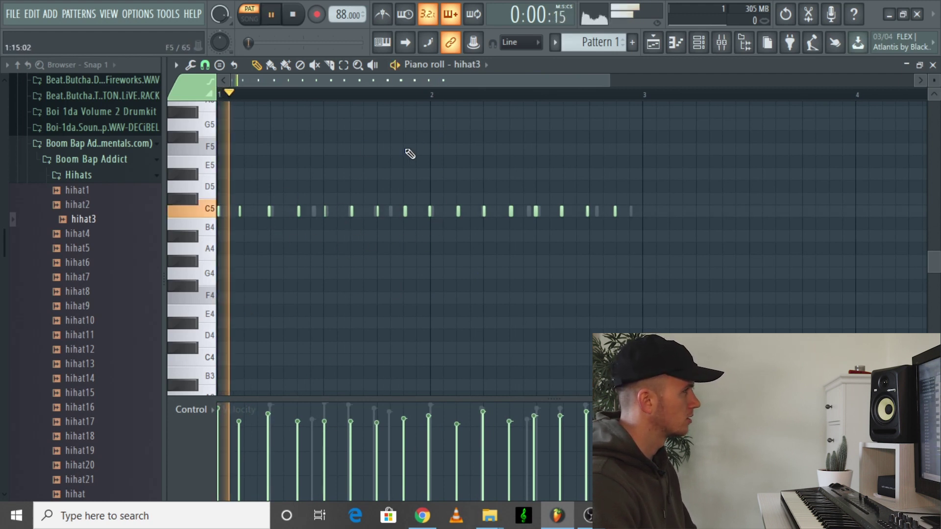
{"action": "key", "text": "space"}
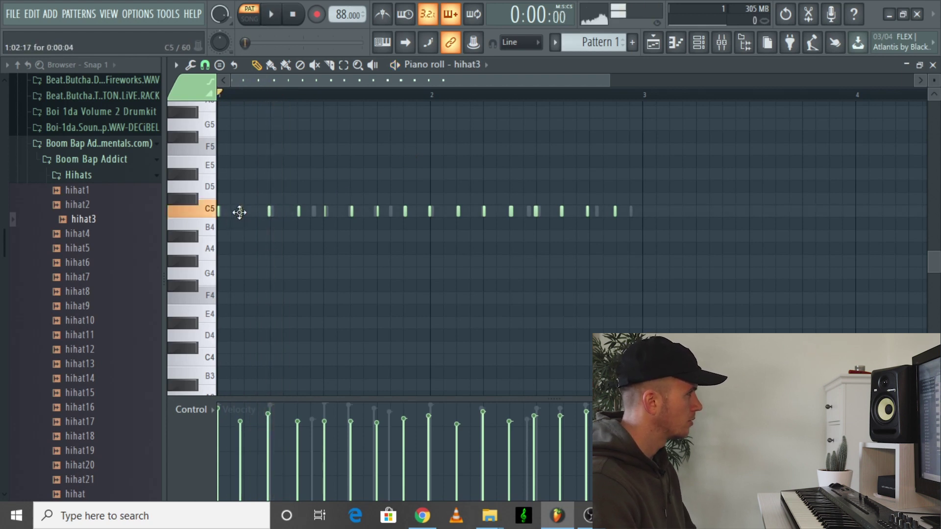
{"action": "key", "text": "space"}
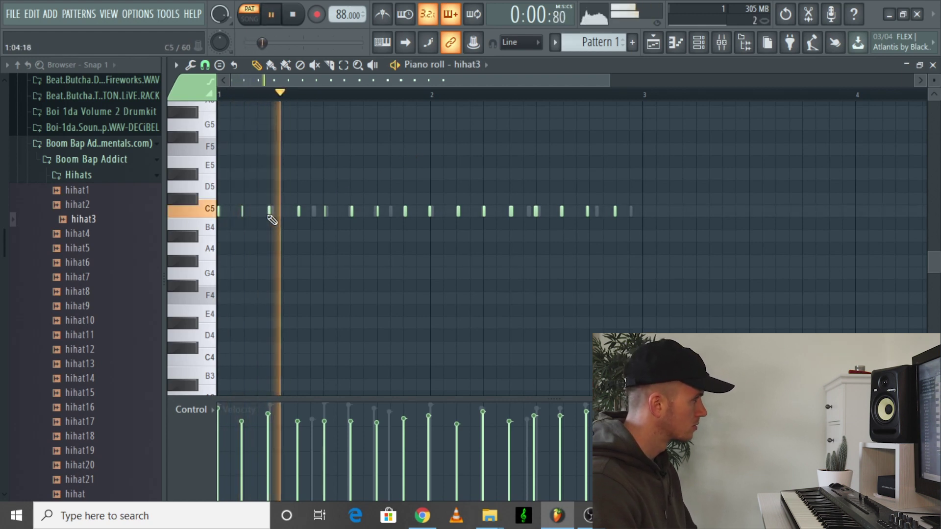
{"action": "left_click_drag", "start_coordinate": [242, 211], "coordinate": [244, 210]}
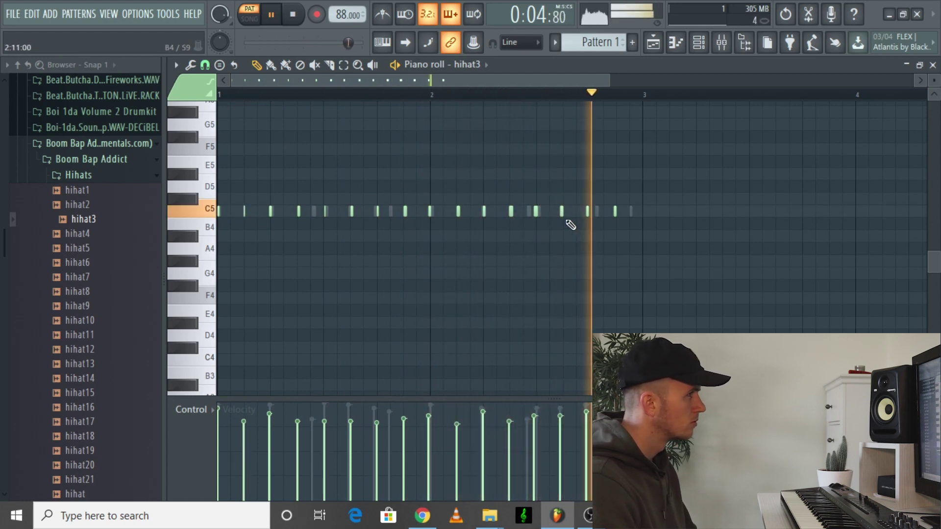
{"action": "key", "text": "space"}
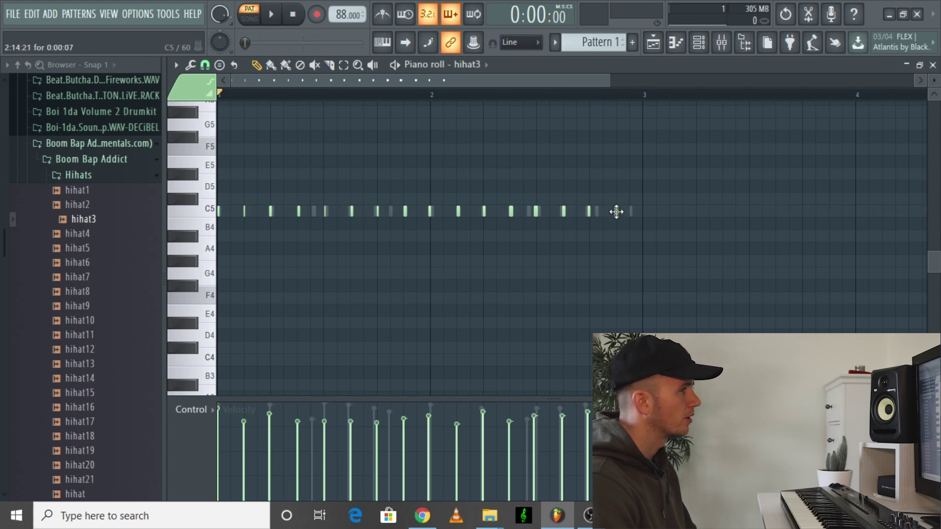
{"action": "key", "text": "space"}
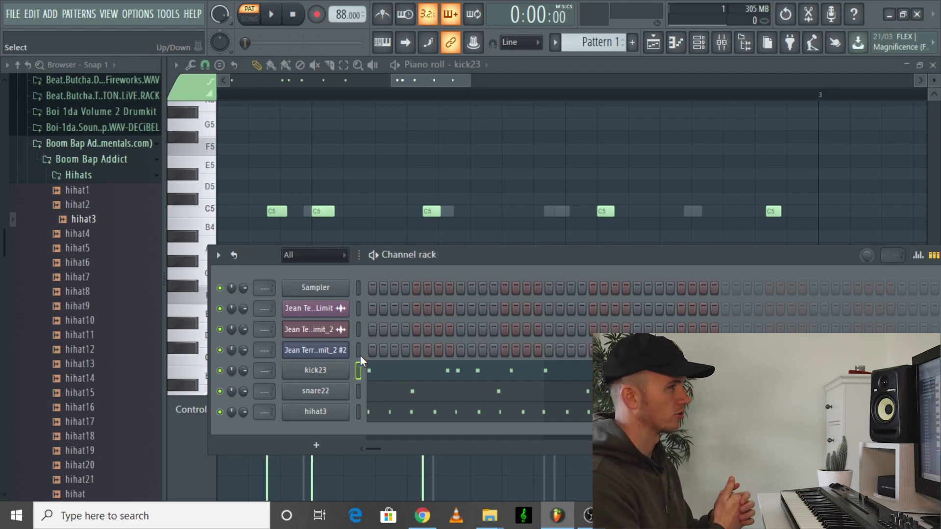
Step: Select the Jean Terrell No Limit_2 #2 slicer channel, rehearse over the drums, and record a live sequence of sample slices
{"action": "left_click", "coordinate": [359, 351]}
{"action": "left_click", "coordinate": [271, 15]}
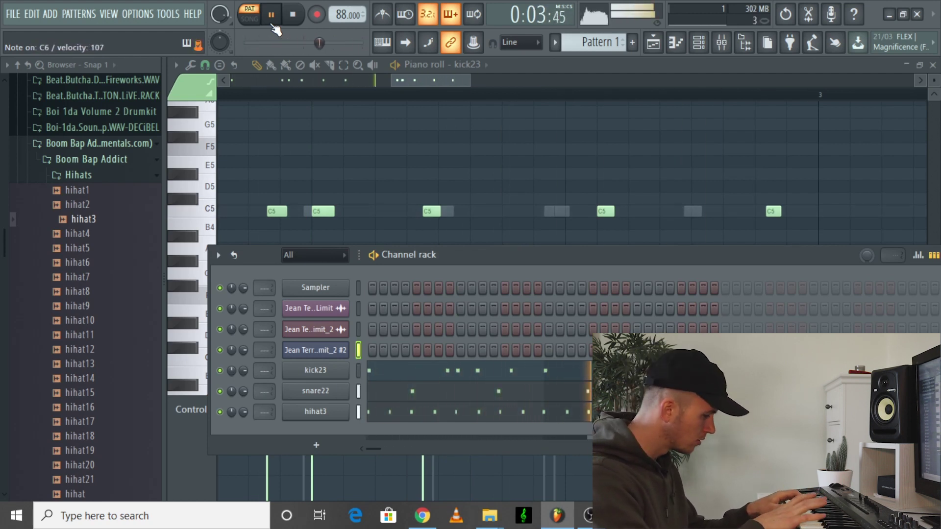
{"action": "key", "text": "space"}
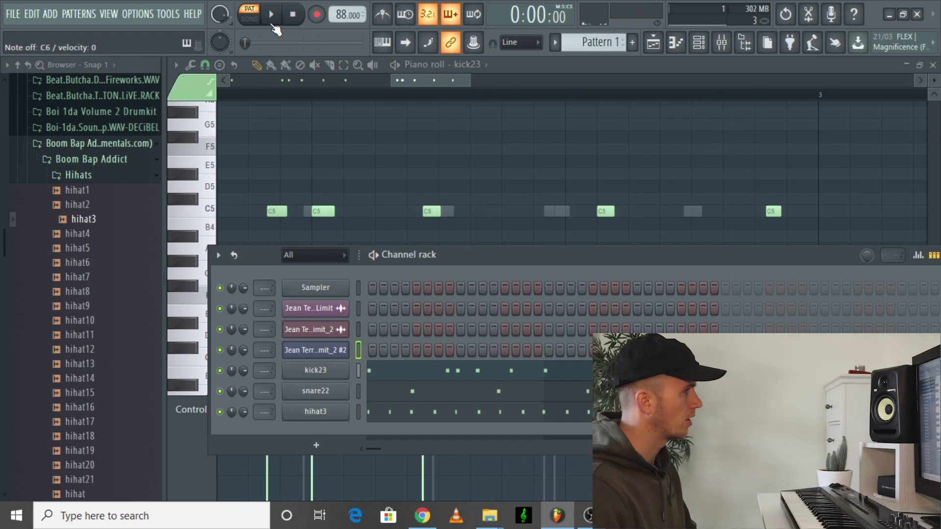
{"action": "key", "text": "space"}
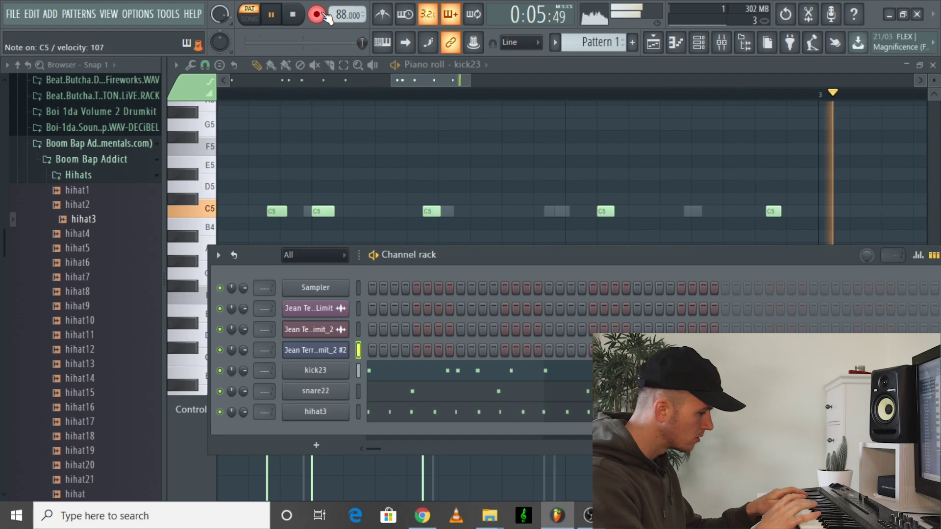
{"action": "key", "text": "space"}
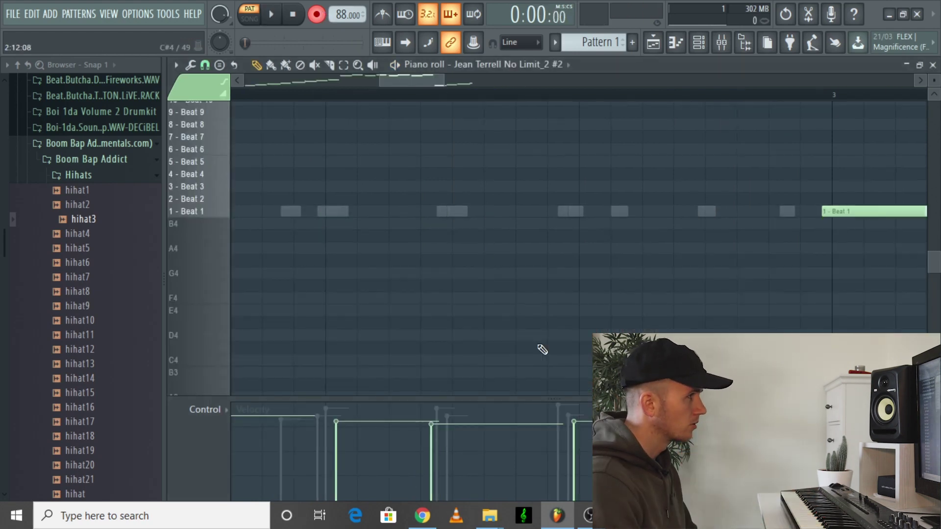
Step: Quantize all recorded slice notes across bars 1 and 2, even out their velocities, and play the loop
{"action": "scroll", "coordinate": [301, 340], "scroll_direction": "up", "scroll_amount": 3}
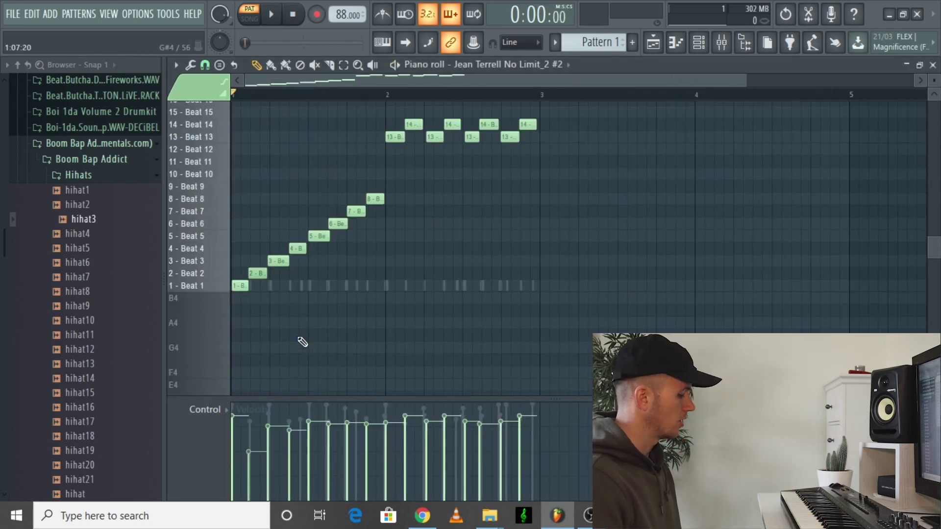
{"action": "key", "text": "ctrl+a"}
{"action": "key", "text": "ctrl+q"}
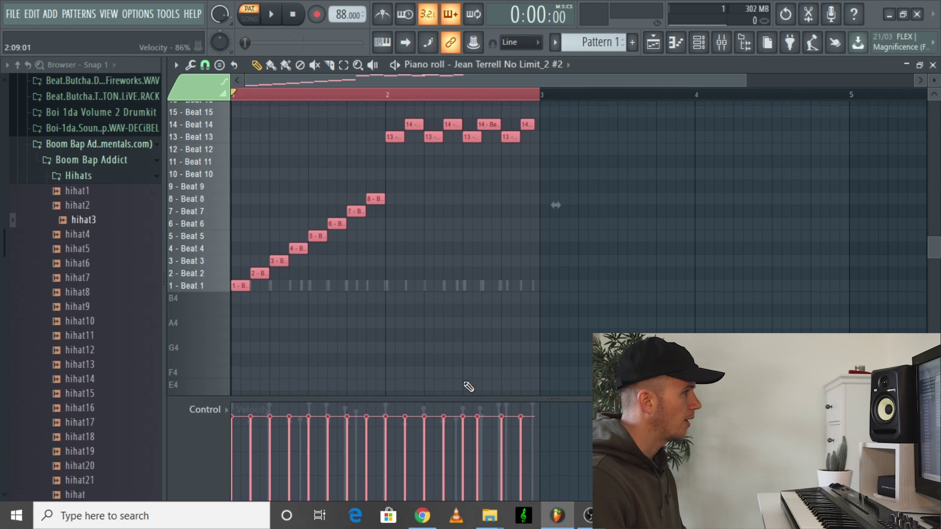
{"action": "key", "text": "F6"}
{"action": "key", "text": "space"}
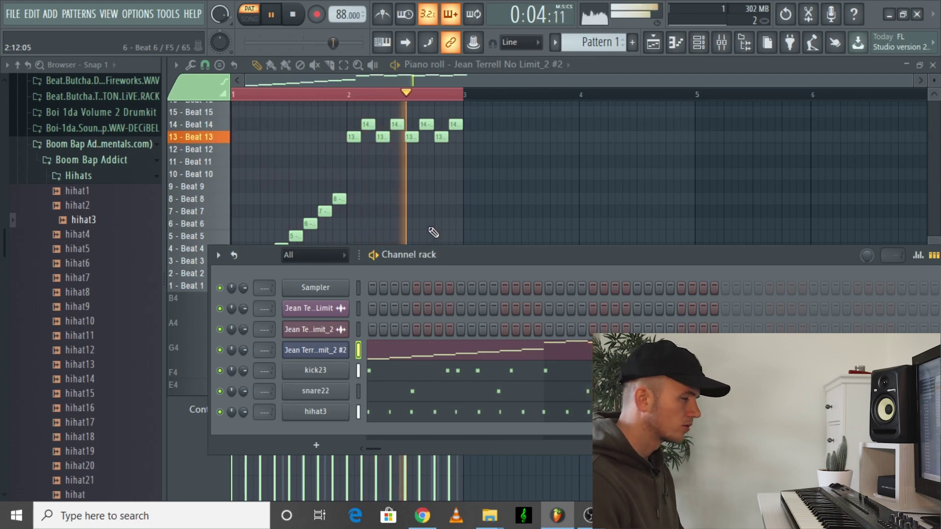
Step: Clear the kick23 notes and record a new live kick pattern over the sample slices
{"action": "left_click", "coordinate": [359, 370]}
{"action": "key", "text": "space"}
{"action": "key", "text": "ctrl+z"}
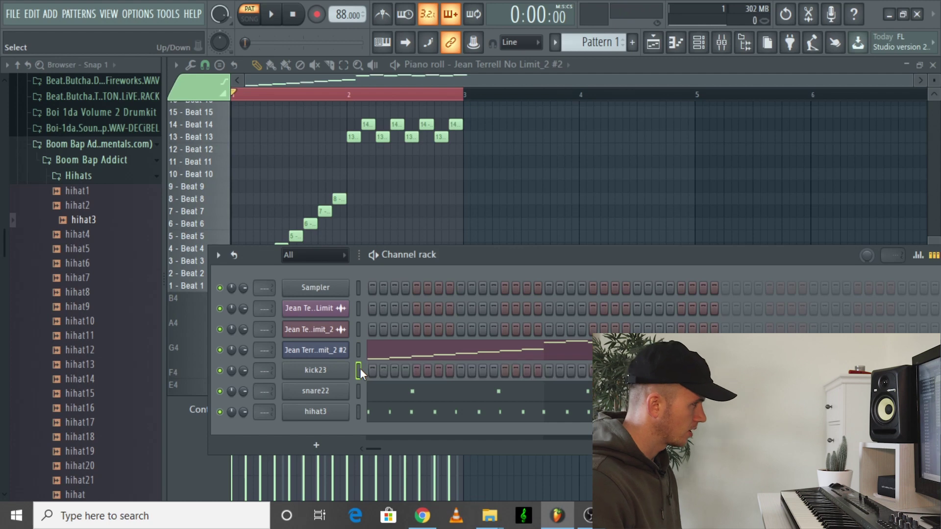
{"action": "left_click", "coordinate": [391, 398]}
{"action": "key", "text": "F6"}
{"action": "left_click", "coordinate": [316, 14]}
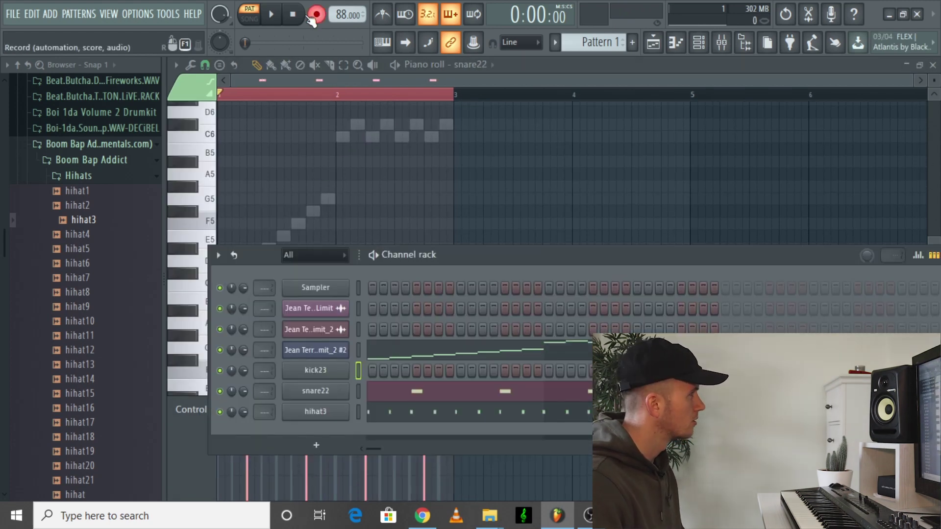
{"action": "left_click", "coordinate": [271, 14]}
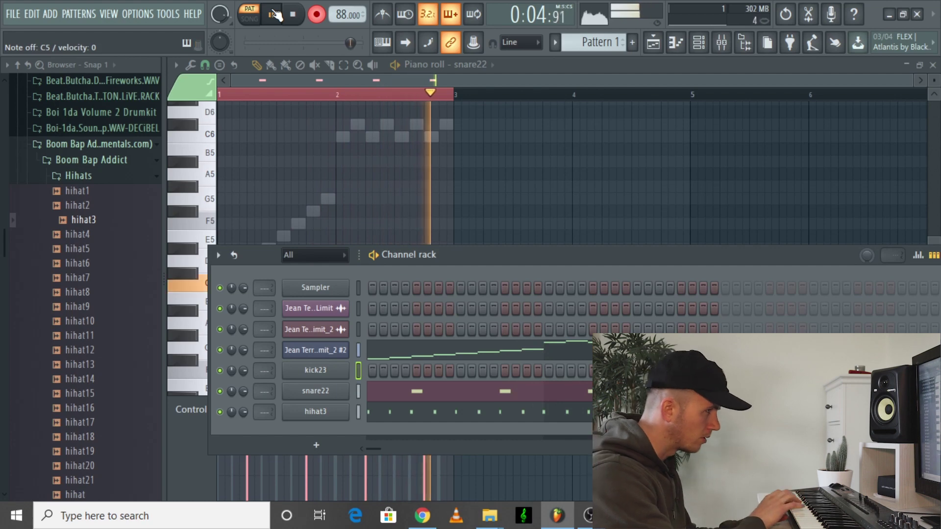
{"action": "left_click", "coordinate": [276, 15]}
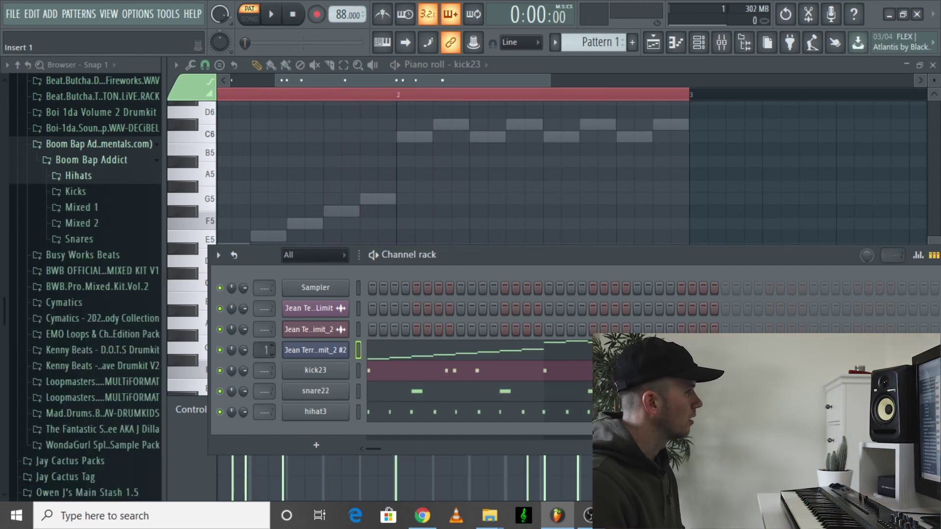
Step: Load FabFilter Pro-Q 3 into Slot 1 of mixer track Insert 1 and apply its Low Cut preset
{"action": "left_click", "coordinate": [712, 51]}
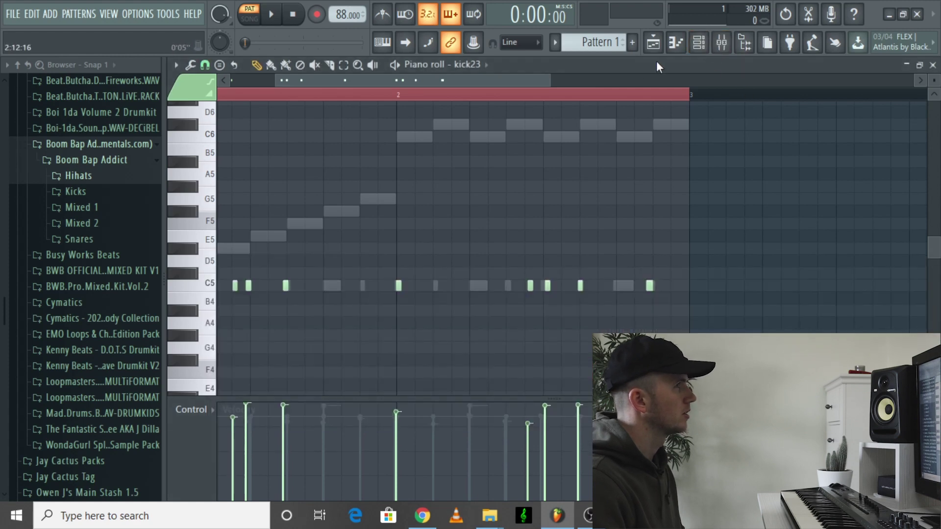
{"action": "left_click", "coordinate": [729, 45]}
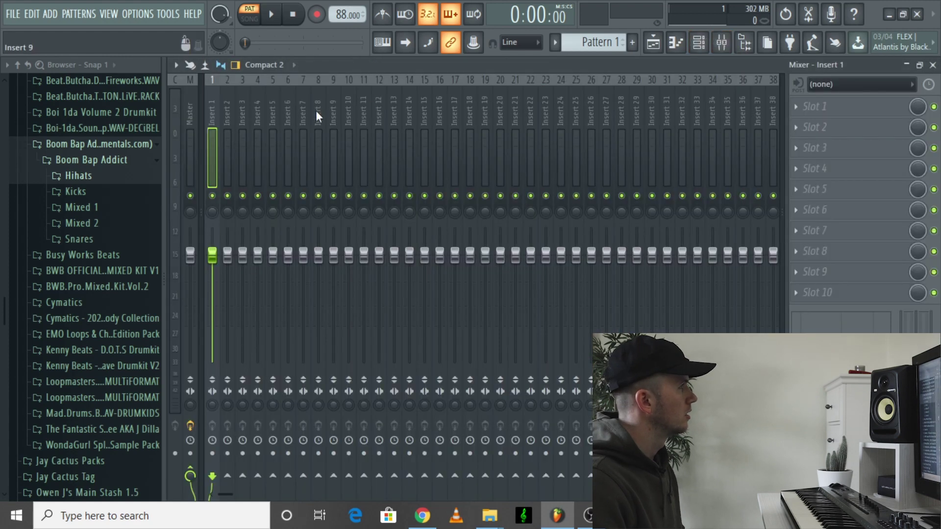
{"action": "left_click", "coordinate": [820, 113]}
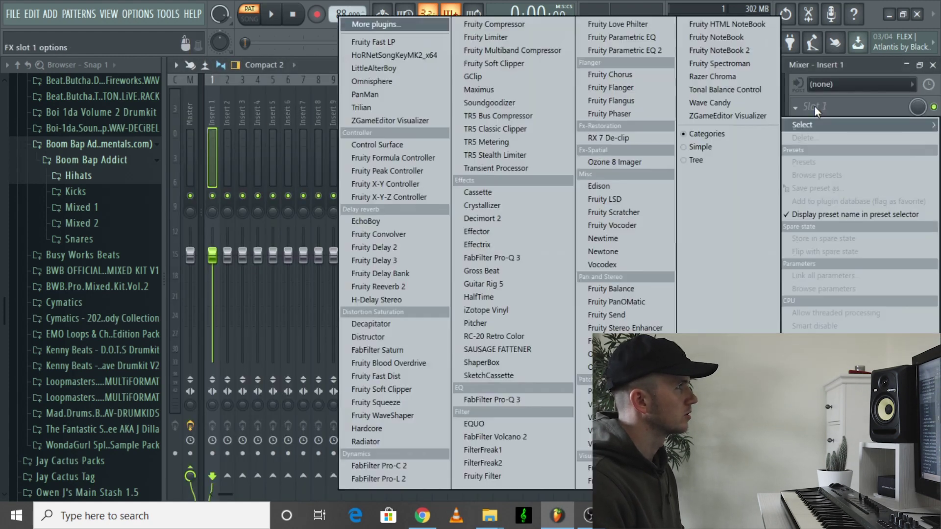
{"action": "left_click", "coordinate": [495, 400]}
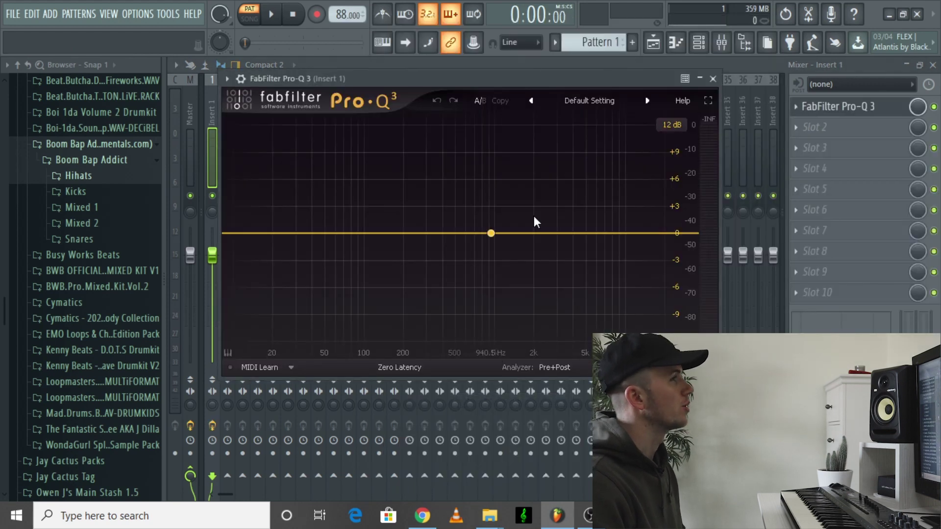
{"action": "left_click", "coordinate": [610, 100]}
{"action": "left_click", "coordinate": [613, 346]}
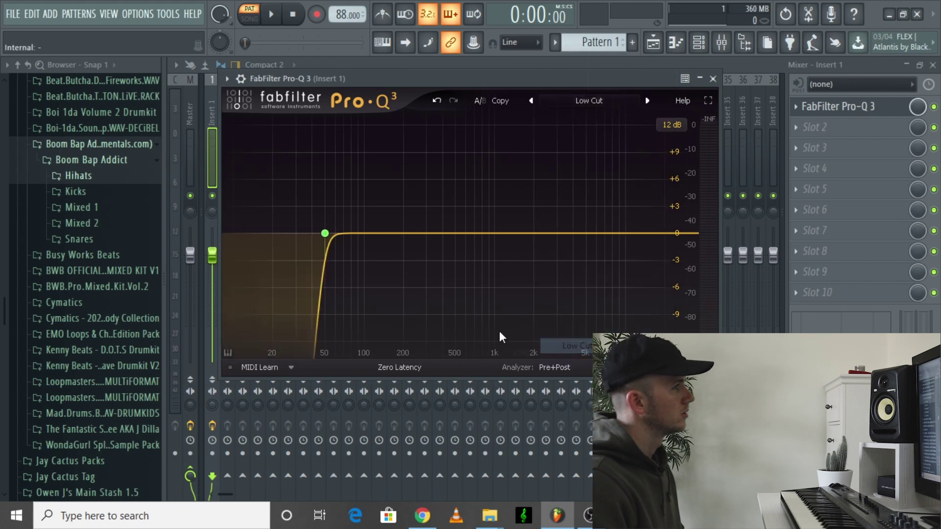
Step: Raise the low cut frequency to about 164 Hz while the loop plays, and close the equalizer
{"action": "key", "text": "space"}
{"action": "left_click_drag", "start_coordinate": [325, 237], "coordinate": [392, 245]}
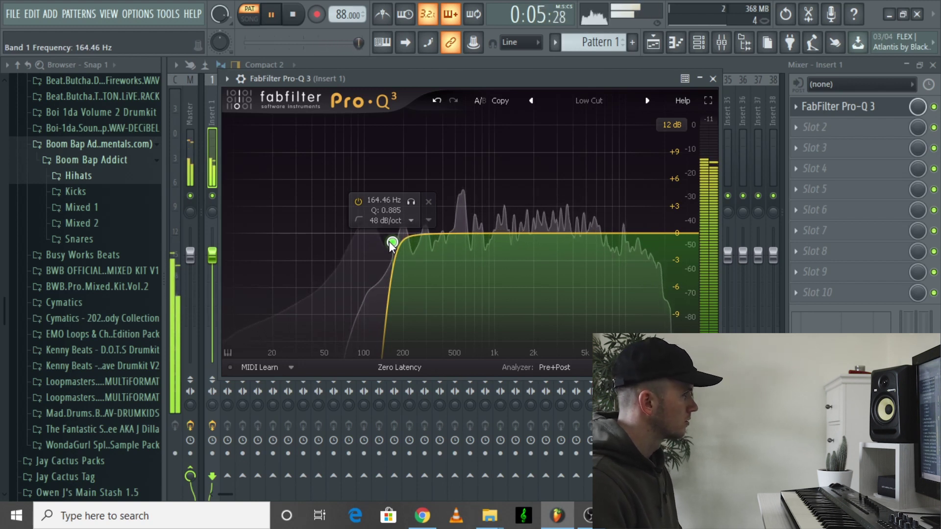
{"action": "left_click", "coordinate": [714, 80]}
{"action": "key", "text": "space"}
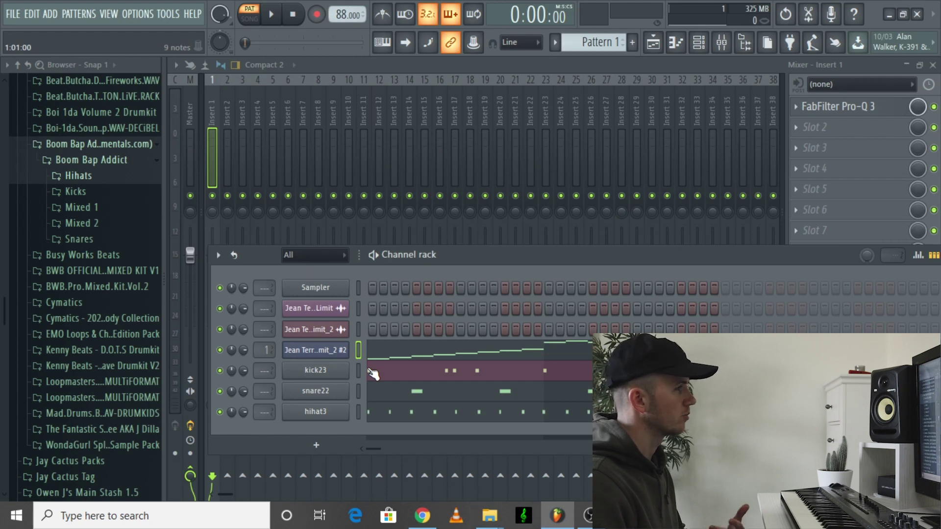
Step: Play Pattern 2 and try out a new sequence of sample slices over the drums
{"action": "left_click", "coordinate": [272, 15]}
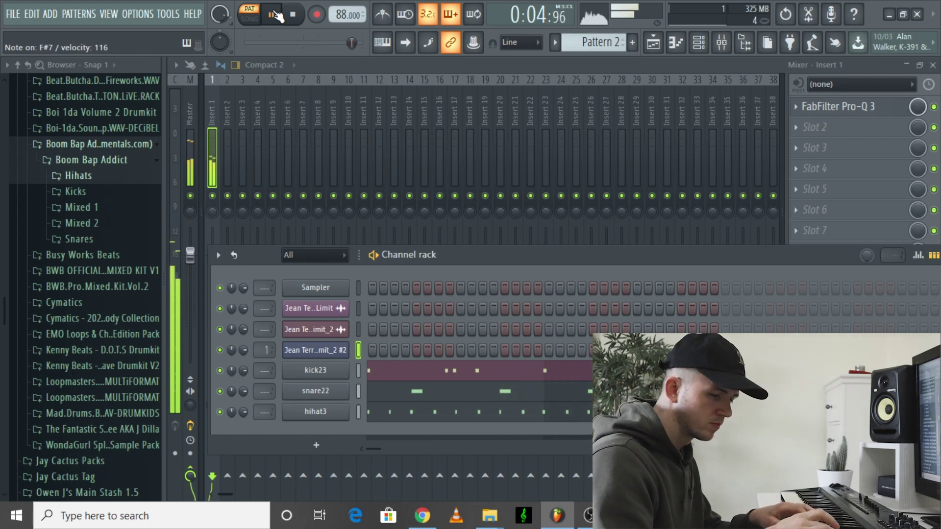
{"action": "left_click", "coordinate": [275, 14]}
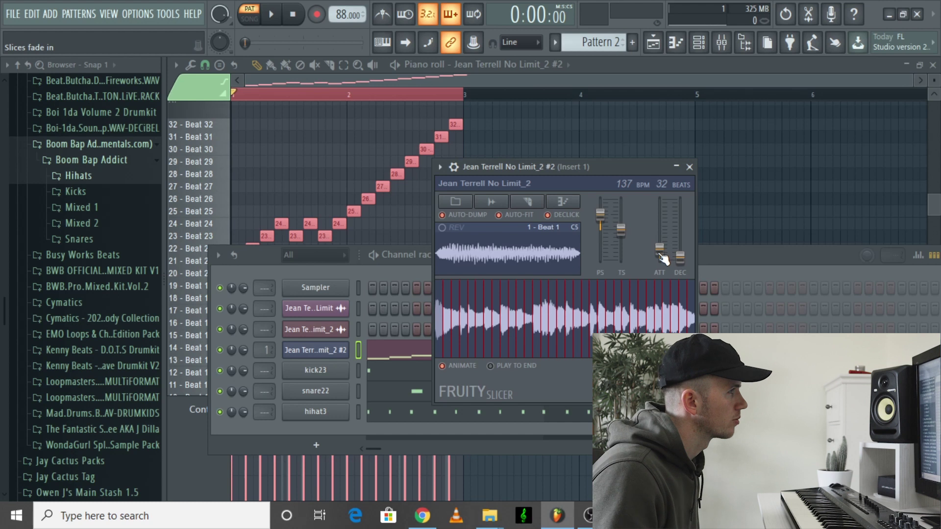
{"action": "key", "text": "space"}
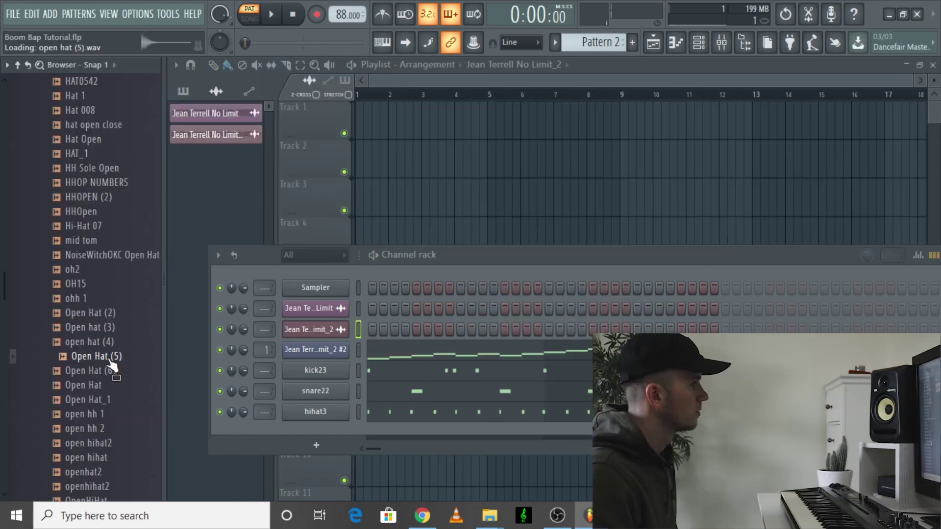
Step: Audition the open hat samples, compare open hihat against the beat, and add it as a new channel
{"action": "left_click_drag", "start_coordinate": [100, 355], "coordinate": [98, 325]}
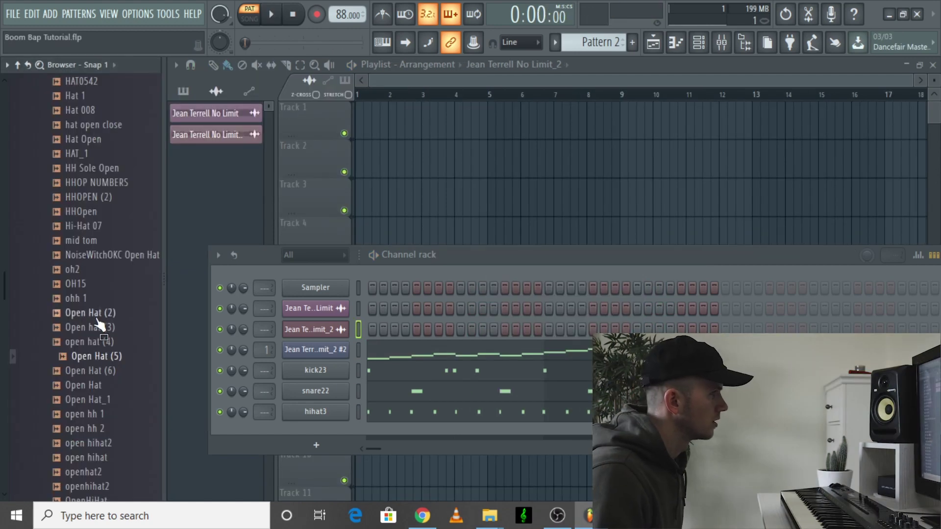
{"action": "left_click_drag", "start_coordinate": [86, 399], "coordinate": [104, 471]}
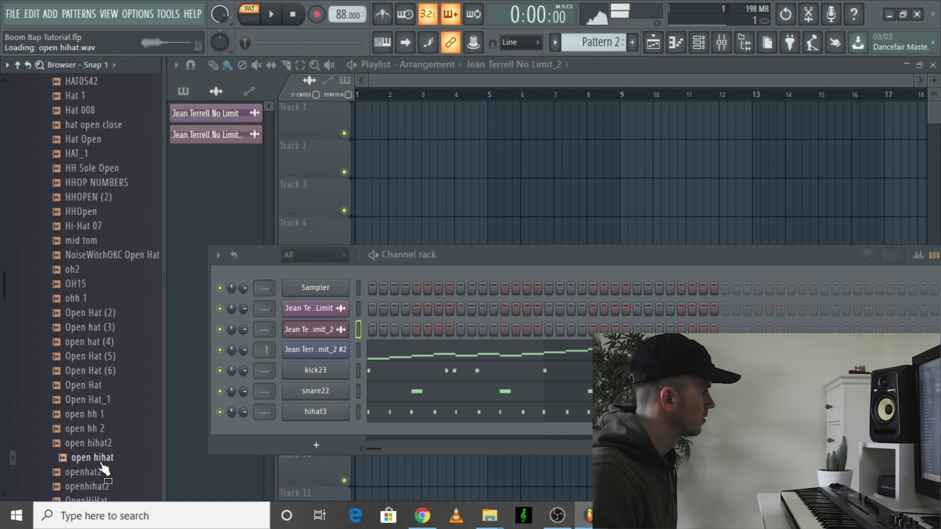
{"action": "key", "text": "space"}
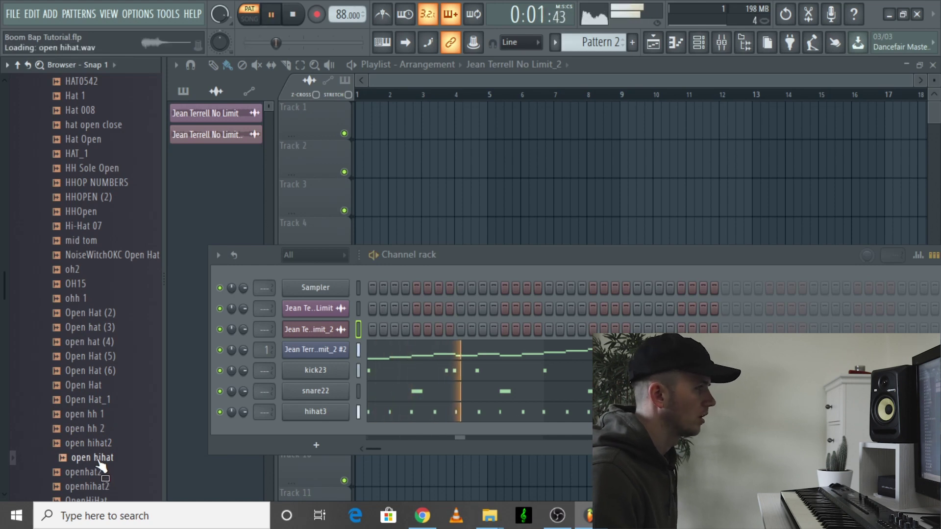
{"action": "left_click_drag", "start_coordinate": [100, 468], "coordinate": [346, 434]}
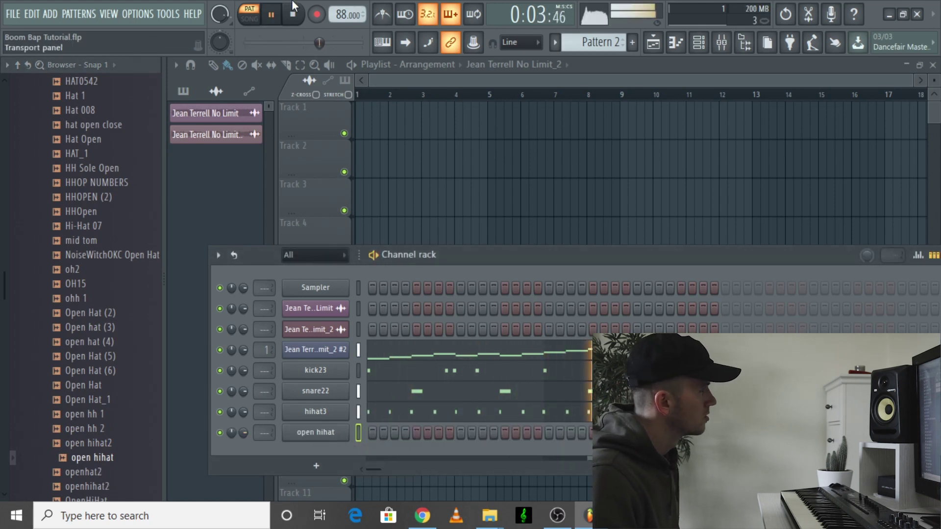
Step: Record a live open hi-hat hit in the second half of bar 1 of Pattern 2
{"action": "left_click", "coordinate": [293, 14]}
{"action": "left_click", "coordinate": [317, 15]}
{"action": "left_click", "coordinate": [271, 14]}
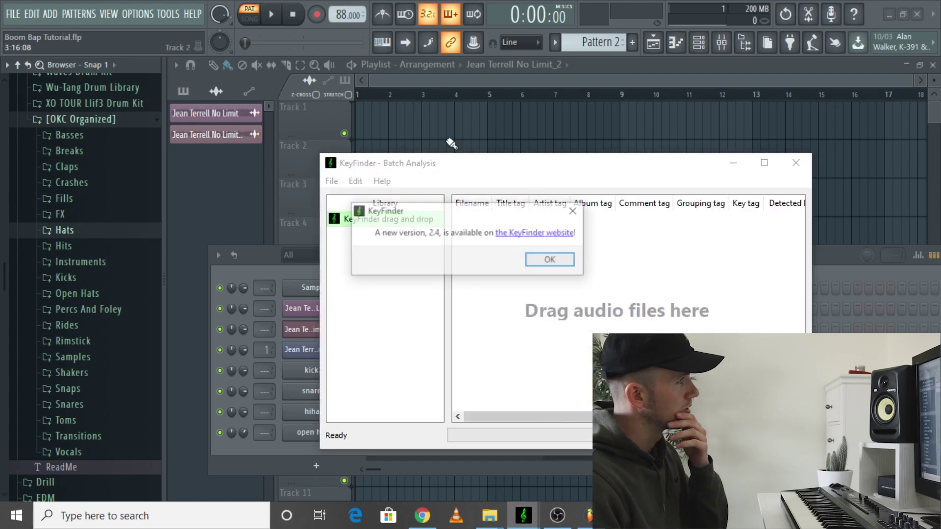
Step: Dismiss the KeyFinder update notice and analyse Jean Terrell No Limit.mp3 in KeyFinder to detect its musical key
{"action": "left_click", "coordinate": [544, 259]}
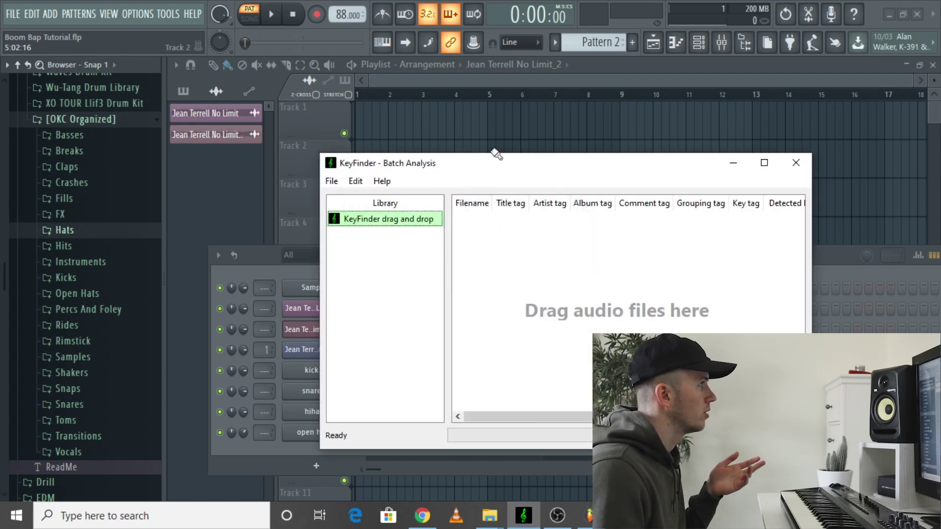
{"action": "left_click_drag", "start_coordinate": [493, 172], "coordinate": [585, 153]}
{"action": "left_click", "coordinate": [828, 147]}
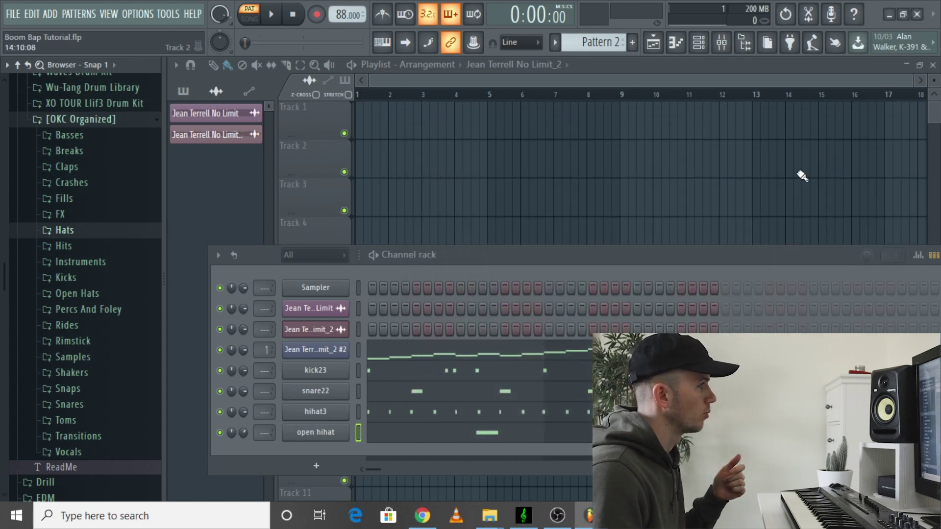
{"action": "key", "text": "F6"}
{"action": "left_click_drag", "start_coordinate": [200, 126], "coordinate": [434, 124]}
{"action": "double_click", "coordinate": [510, 131]}
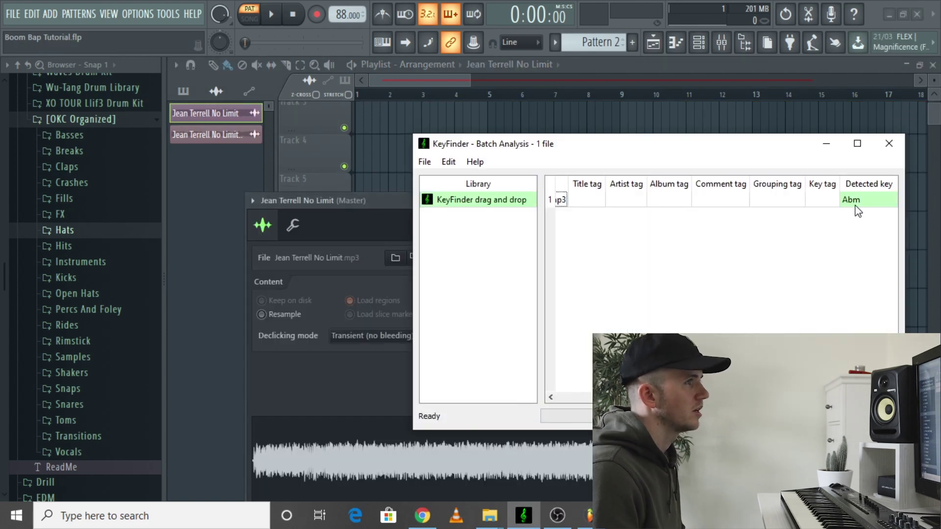
Step: Close KeyFinder, add an Omnisphere channel in FL Studio and record a two-bar melody between D3 and D4 in Pattern 2
{"action": "left_click", "coordinate": [897, 147]}
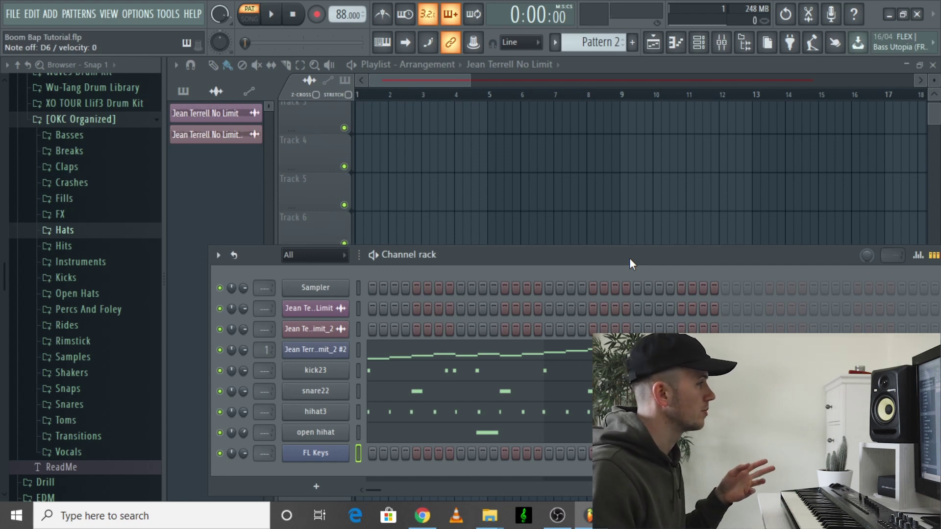
{"action": "left_click", "coordinate": [62, 22]}
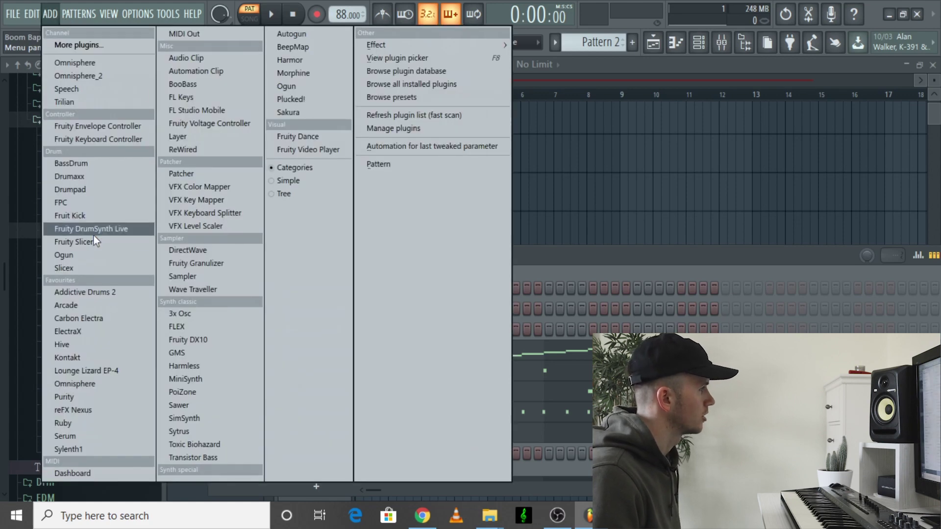
{"action": "left_click", "coordinate": [79, 249]}
{"action": "left_click", "coordinate": [273, 16]}
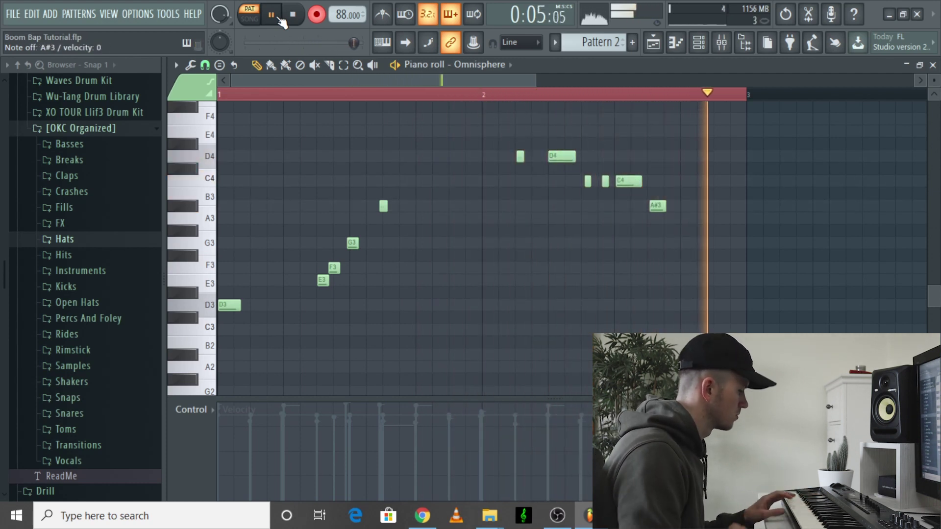
{"action": "left_click", "coordinate": [292, 14]}
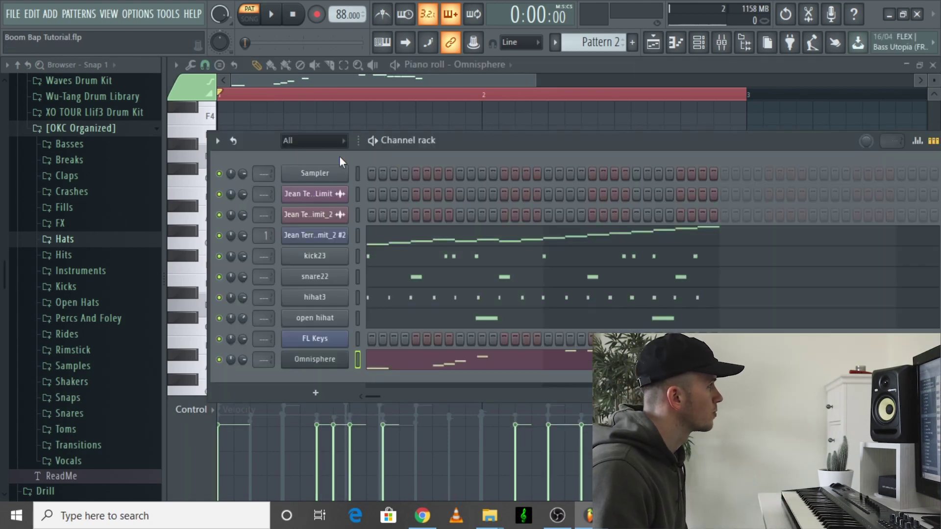
Step: Add another Omnisphere channel with the LA Custom C7 Grand Piano patch and record four short D5, F5, A5, C6 chord stabs in bar 2
{"action": "left_click", "coordinate": [47, 14]}
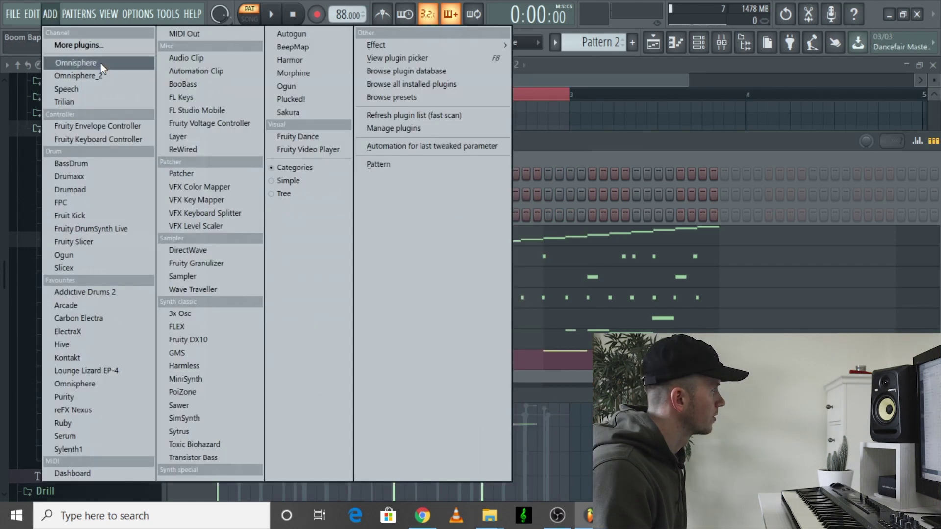
{"action": "left_click", "coordinate": [101, 63]}
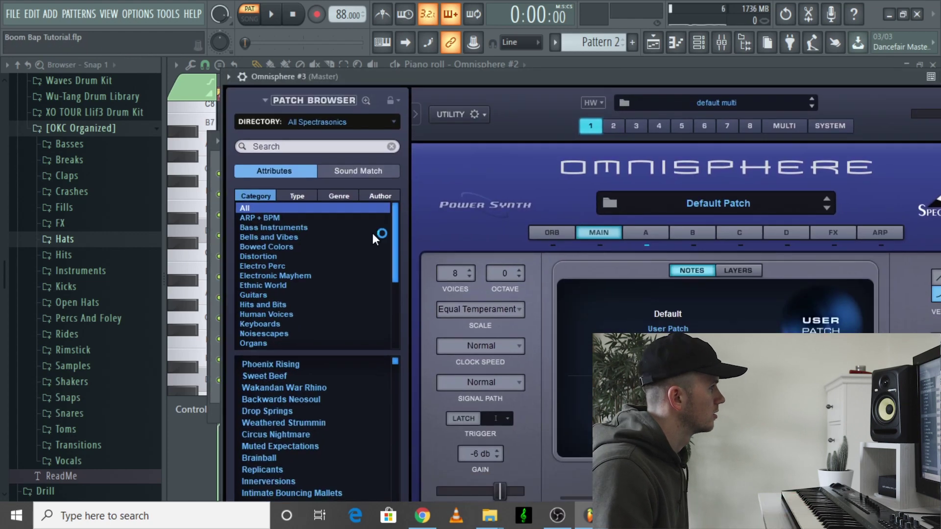
{"action": "left_click", "coordinate": [266, 324]}
{"action": "left_click", "coordinate": [294, 481]}
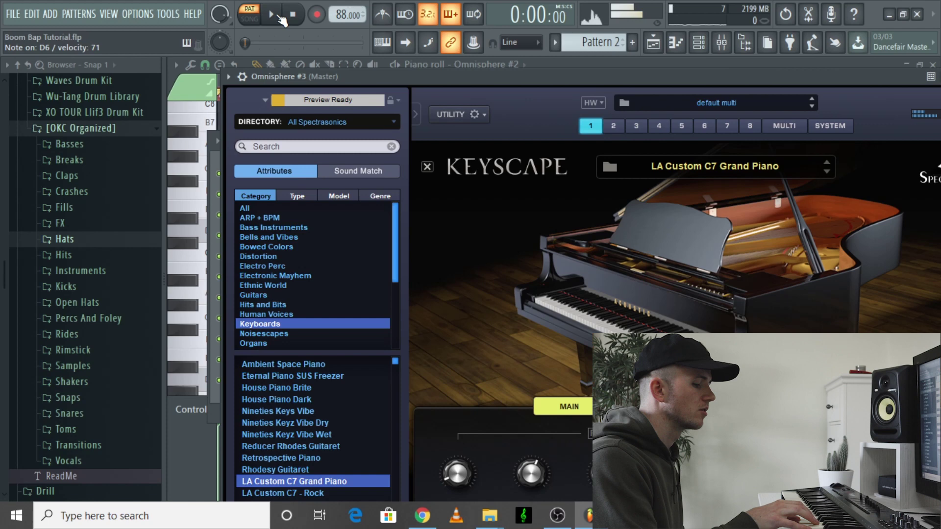
{"action": "left_click", "coordinate": [279, 17]}
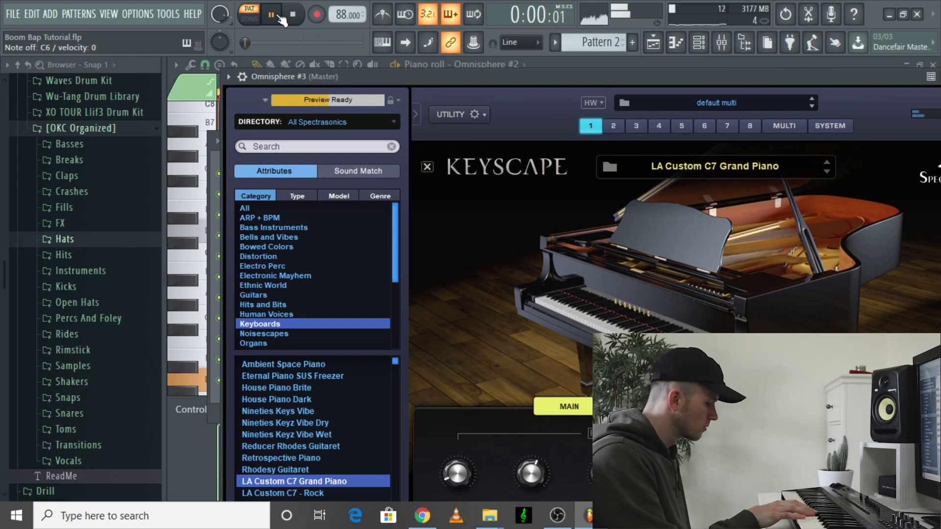
{"action": "key", "text": "space"}
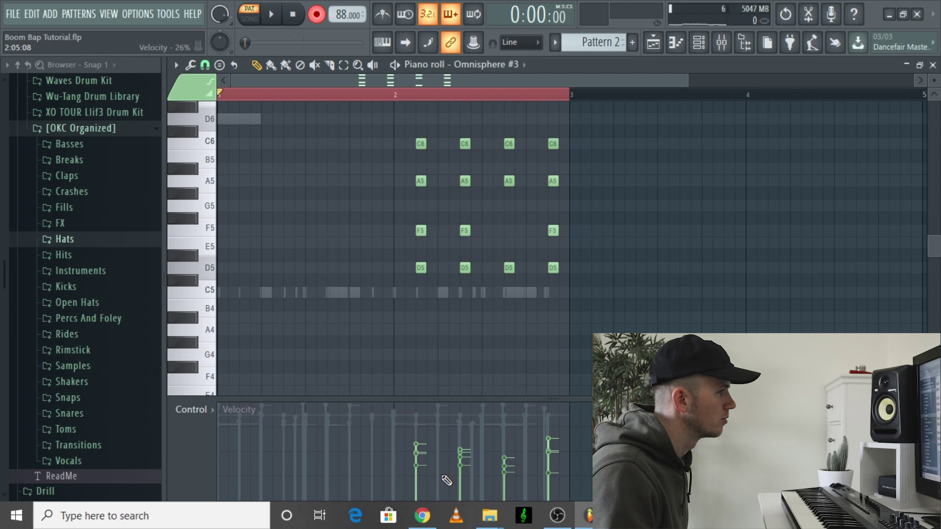
Step: Level the velocities of all piano chord notes to about 65%, randomize them slightly and listen to the pattern
{"action": "left_click_drag", "start_coordinate": [416, 434], "coordinate": [556, 436]}
{"action": "key", "text": "ctrl+a"}
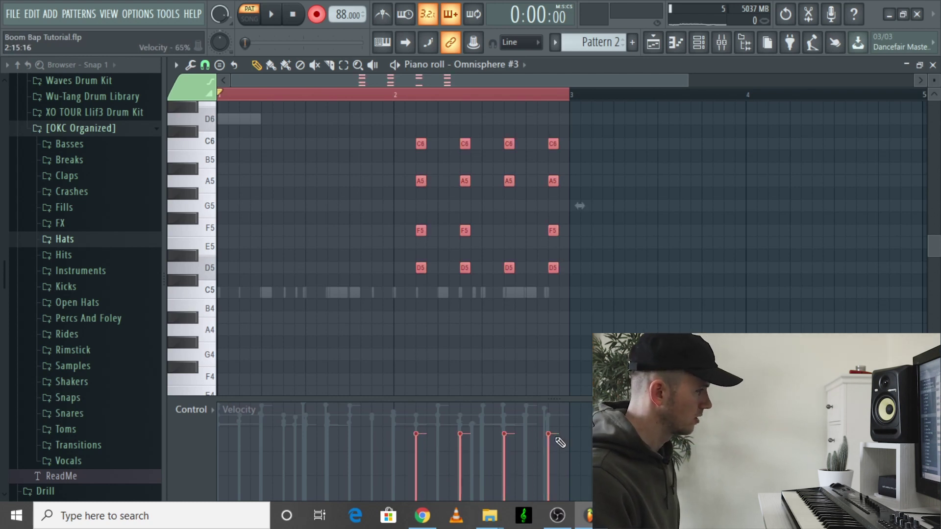
{"action": "key", "text": "alt+r"}
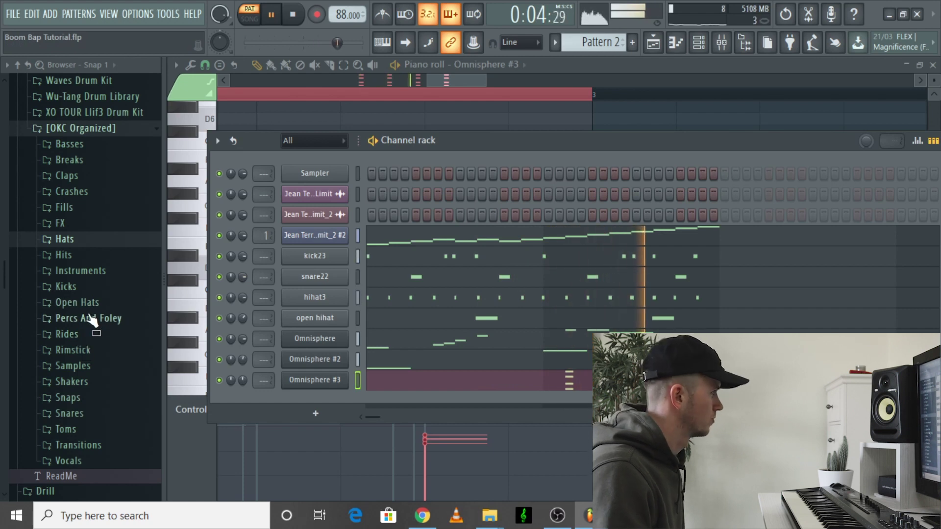
{"action": "key", "text": "space"}
Step: Add the cym 3b ride sample as a new channel and place a hit on the first step of both bars
{"action": "left_click", "coordinate": [98, 335]}
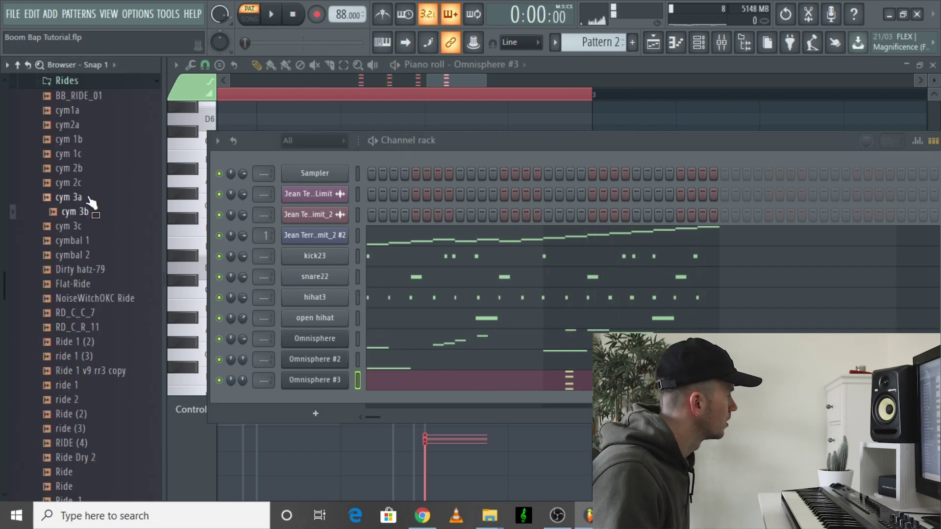
{"action": "left_click", "coordinate": [86, 214]}
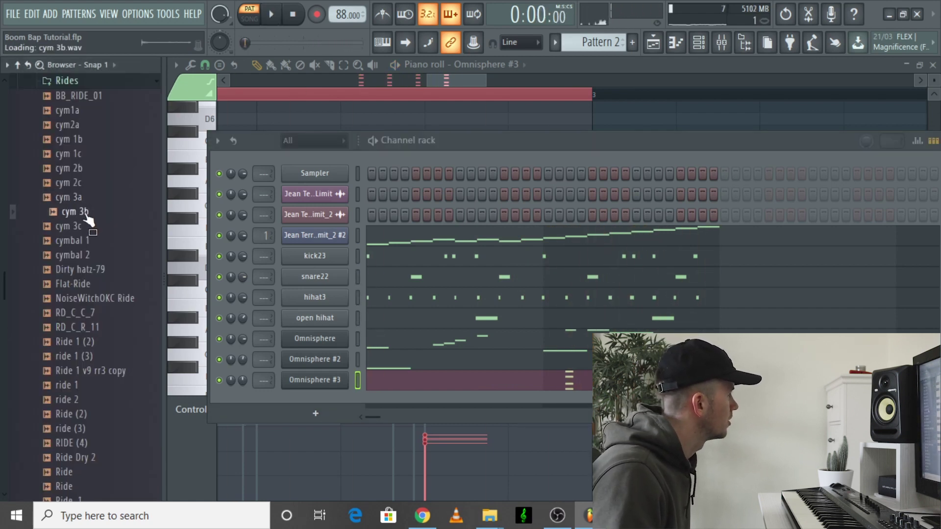
{"action": "left_click_drag", "start_coordinate": [88, 212], "coordinate": [343, 400]}
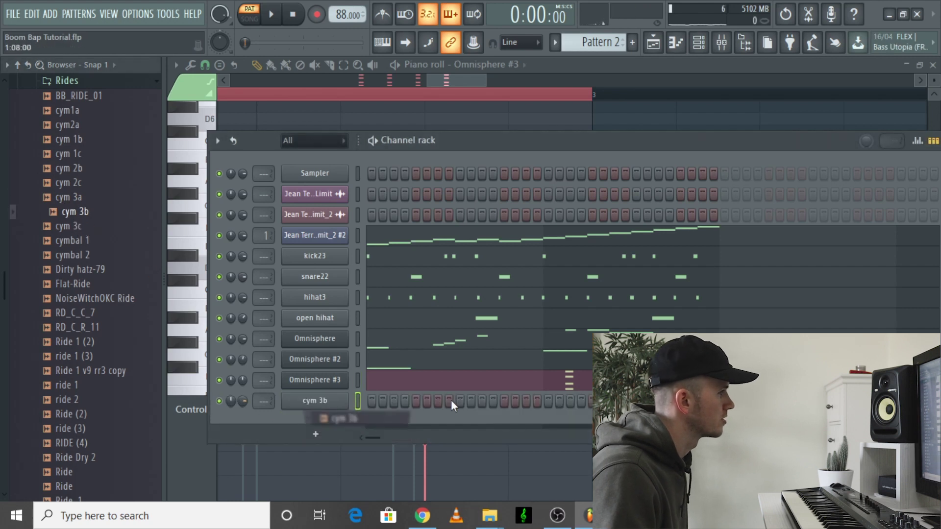
{"action": "left_click", "coordinate": [373, 401]}
{"action": "key", "text": "space"}
{"action": "left_click", "coordinate": [548, 401]}
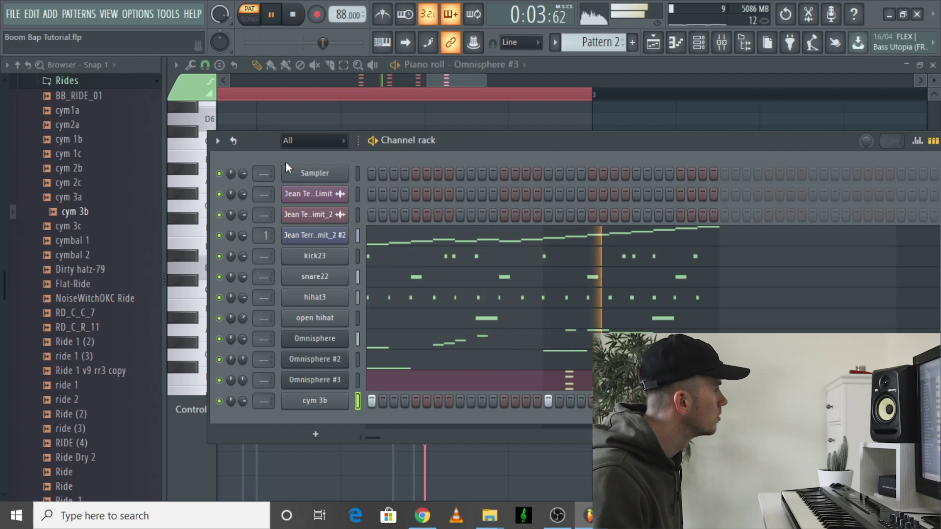
Step: Stop playback, select the channels from kick23 down to cym 3b and open the mixer
{"action": "left_click", "coordinate": [91, 82]}
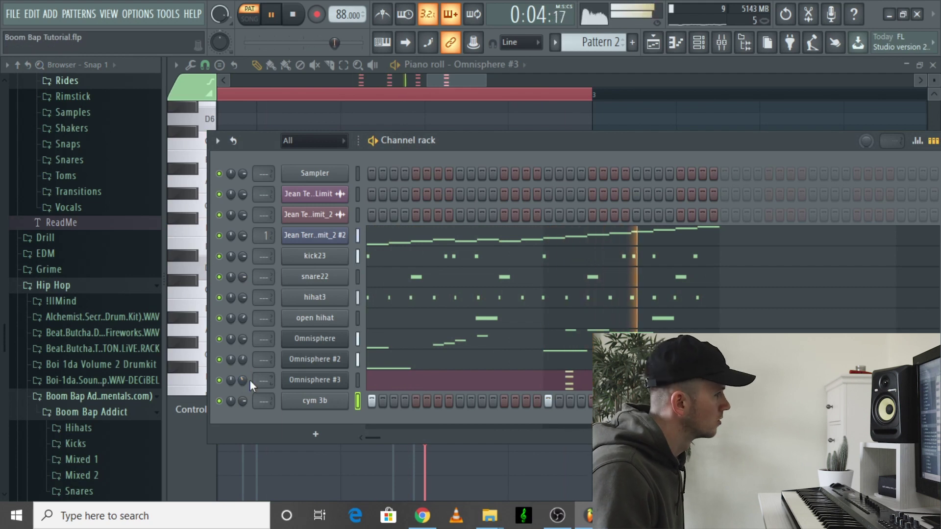
{"action": "left_click", "coordinate": [357, 339]}
{"action": "key", "text": "space"}
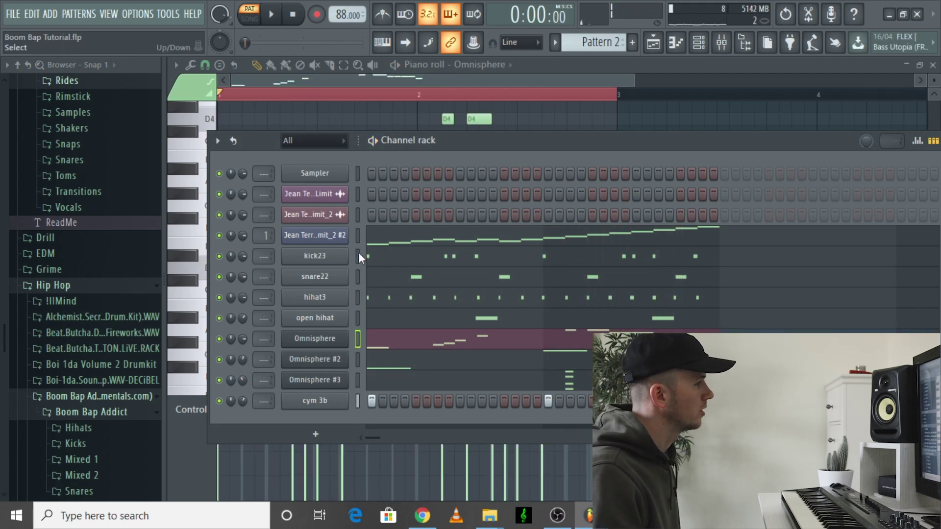
{"action": "left_click_drag", "start_coordinate": [358, 251], "coordinate": [354, 395]}
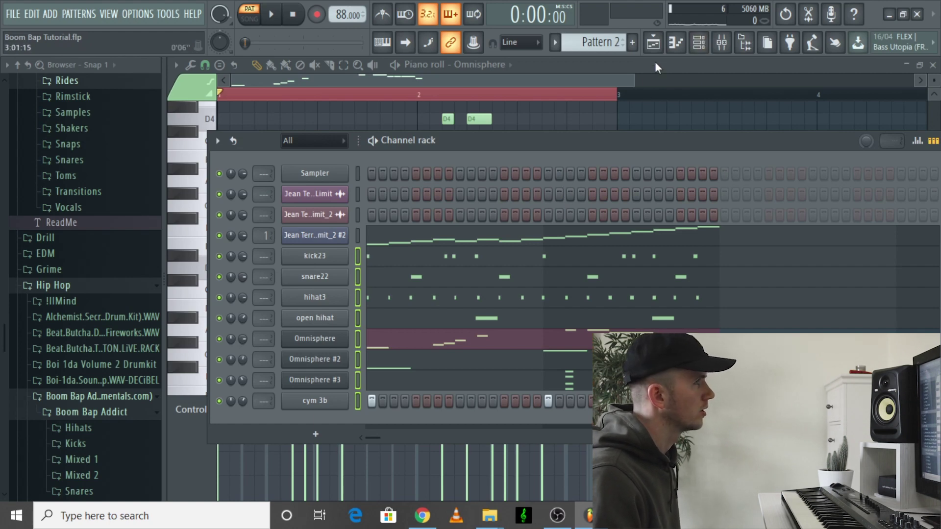
{"action": "left_click", "coordinate": [721, 42]}
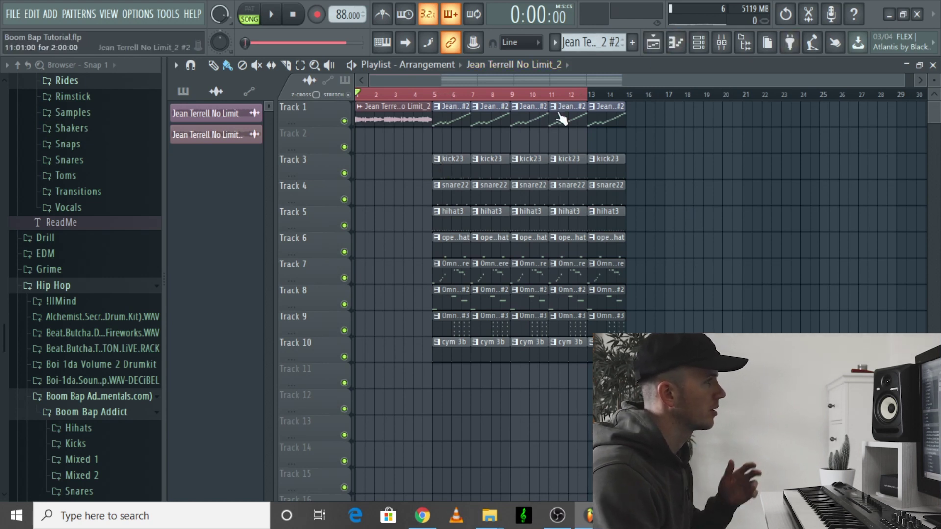
Step: Play the start of the arrangement to hear the unprocessed sample intro
{"action": "left_click", "coordinate": [555, 42]}
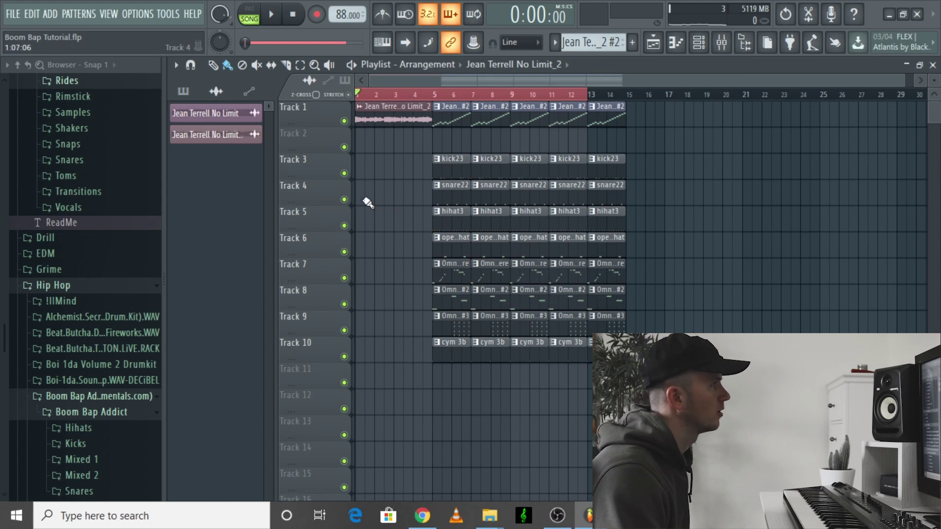
{"action": "left_click", "coordinate": [425, 94]}
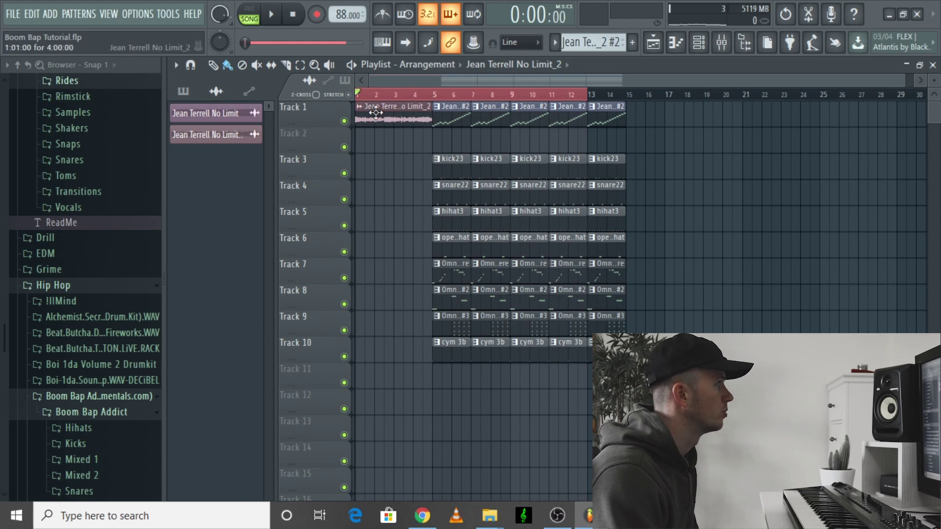
{"action": "key", "text": "space"}
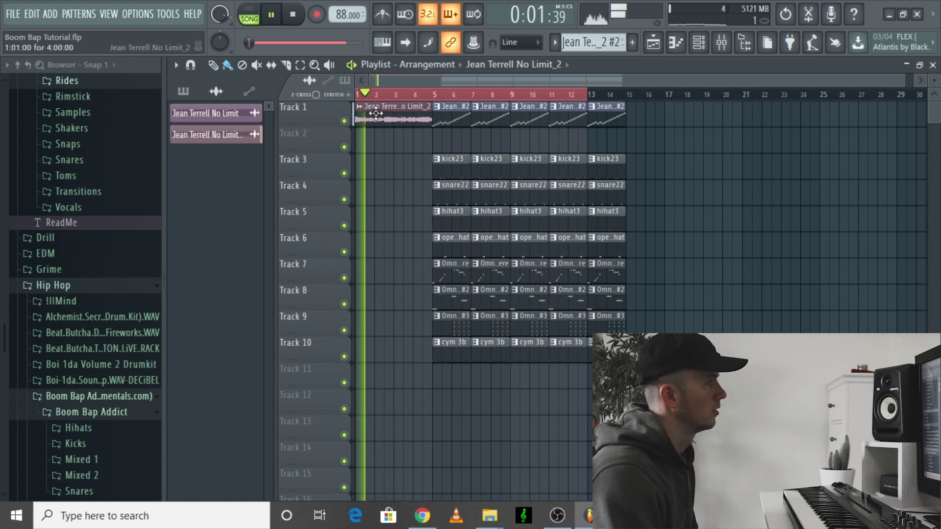
{"action": "key", "text": "space"}
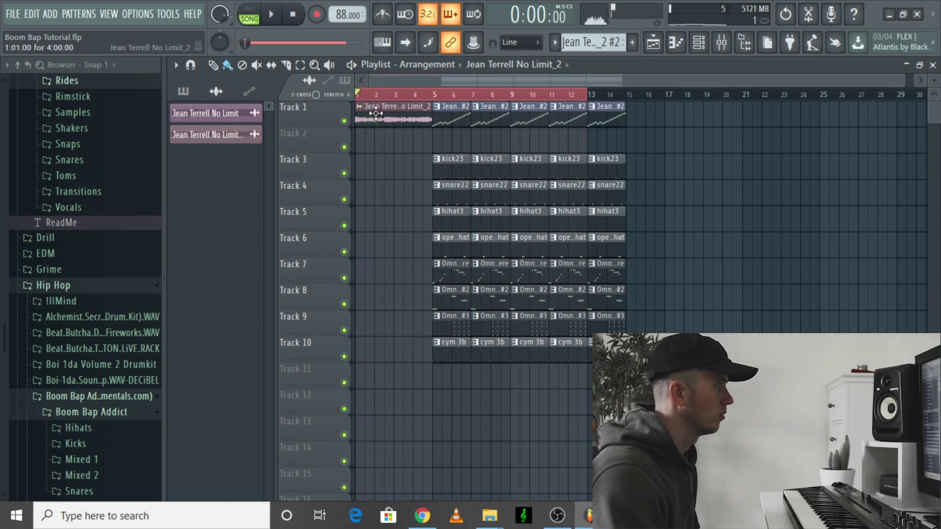
Step: Insert HalfTime in the second effect slot of the Sample mixer track and play the intro through it
{"action": "left_click", "coordinate": [721, 42]}
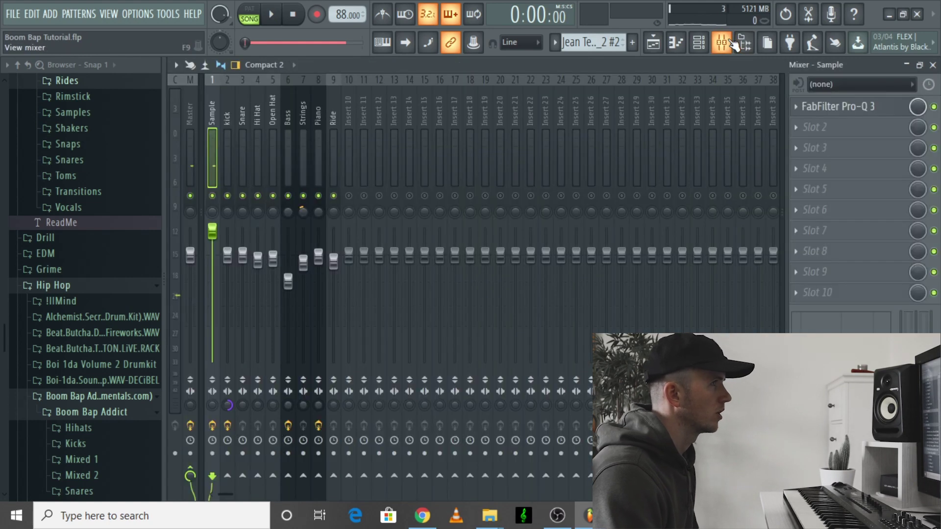
{"action": "left_click", "coordinate": [812, 127]}
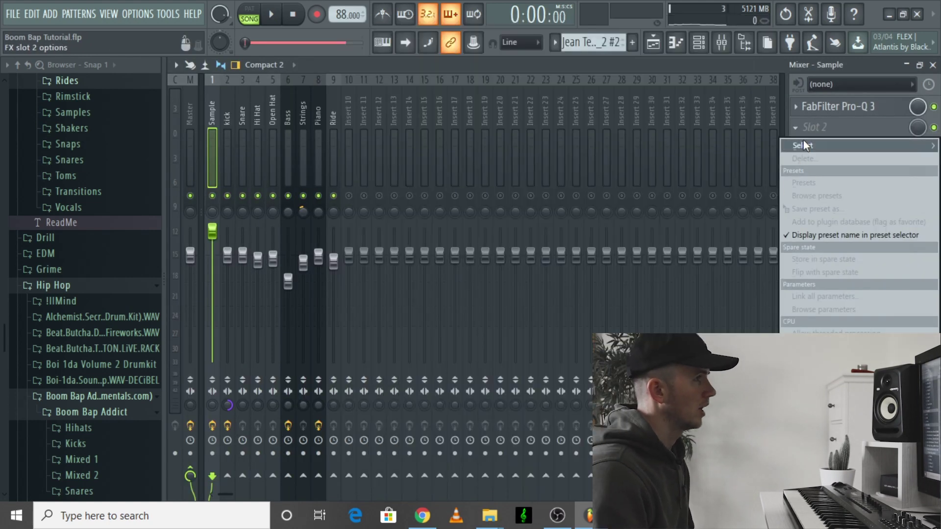
{"action": "key", "text": "h"}
{"action": "key", "text": "h"}
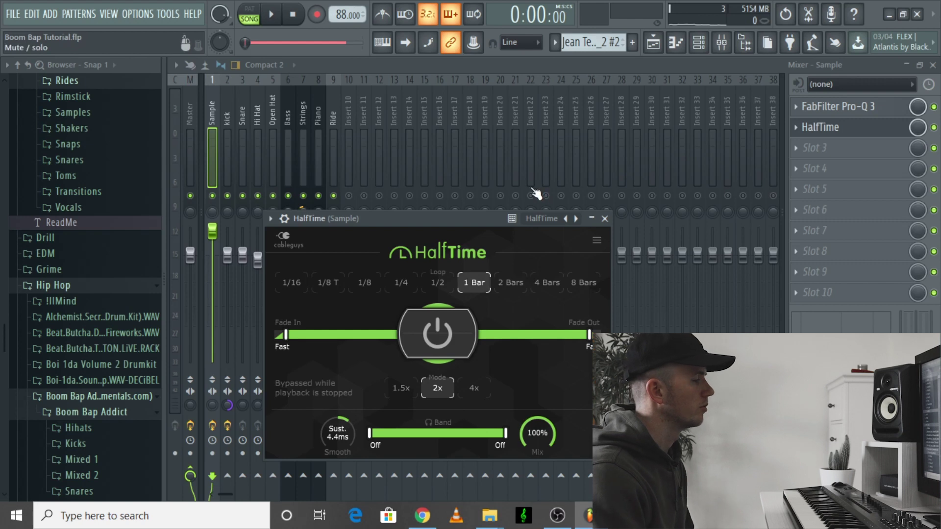
{"action": "key", "text": "space"}
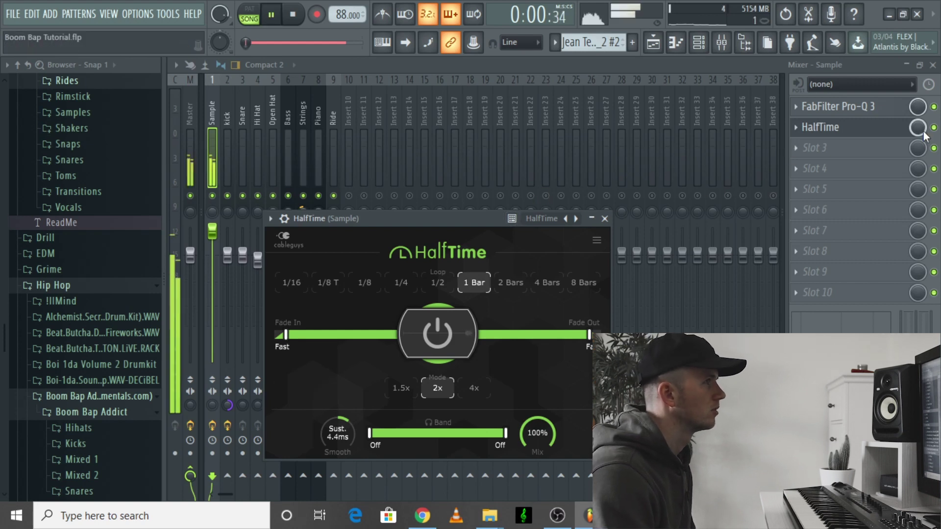
Step: Create an automation clip for HalfTime's mix level and add a point at bar 5 lowered to 0%
{"action": "right_click", "coordinate": [919, 126]}
{"action": "left_click", "coordinate": [896, 219]}
{"action": "key", "text": "space"}
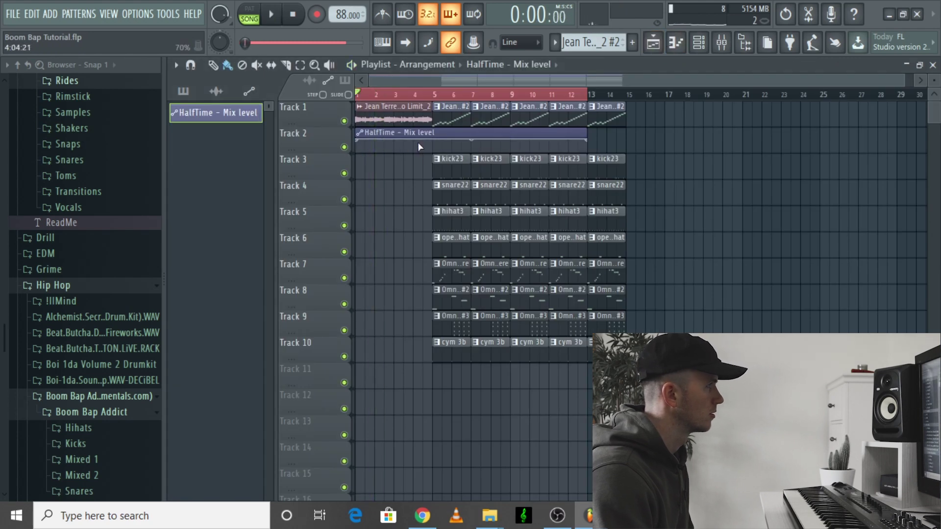
{"action": "right_click", "coordinate": [433, 142]}
{"action": "left_click_drag", "start_coordinate": [433, 142], "coordinate": [434, 151]}
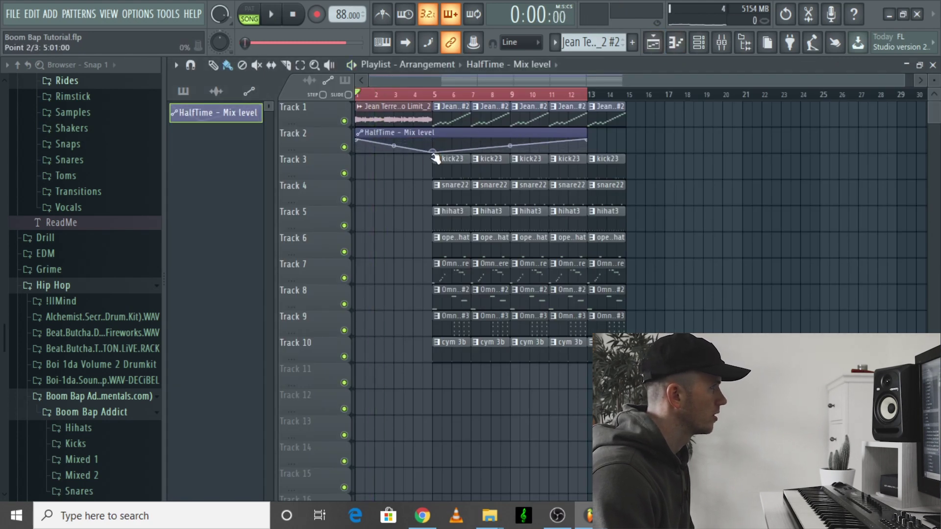
Step: Shorten the HalfTime mix level automation clip to end at bar 6 and bend its fade into a late-falling curve
{"action": "key", "text": "space"}
{"action": "left_click_drag", "start_coordinate": [590, 142], "coordinate": [451, 132]}
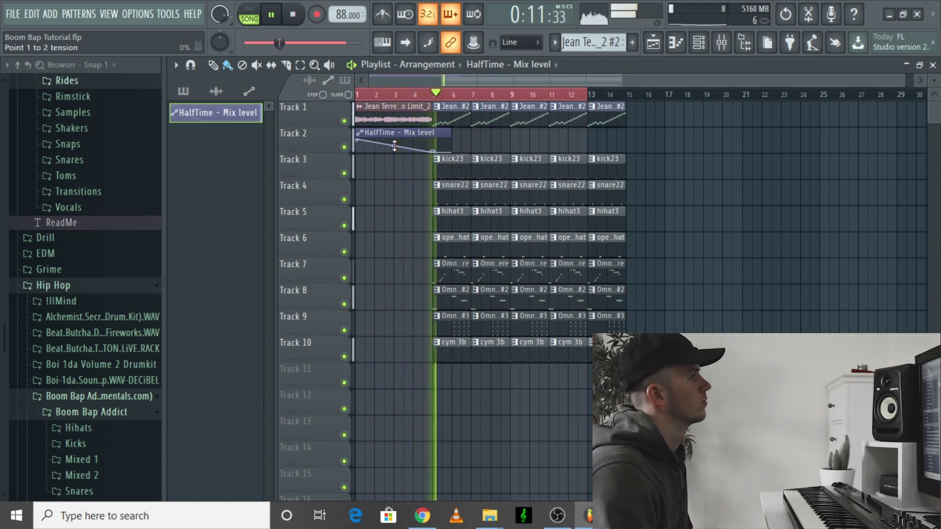
{"action": "key", "text": "space"}
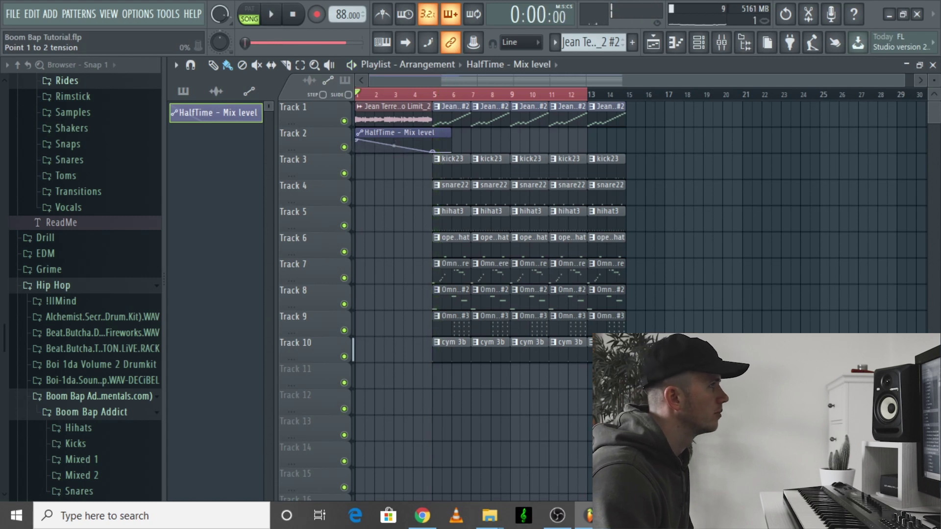
{"action": "left_click_drag", "start_coordinate": [394, 142], "coordinate": [394, 134]}
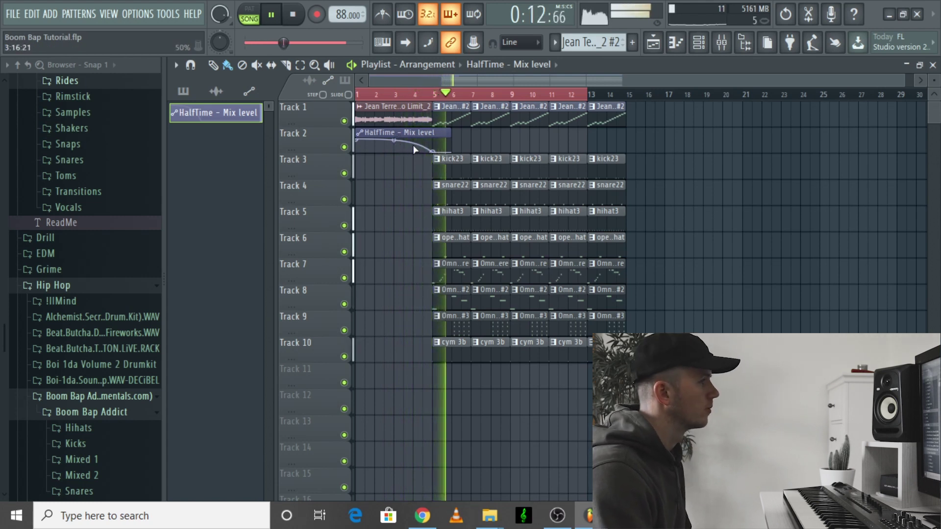
Step: Add a time marker named "Intro" at bar 1 of the playlist
{"action": "scroll", "coordinate": [479, 226], "scroll_direction": "up", "scroll_amount": 1}
{"action": "scroll", "coordinate": [479, 225], "scroll_direction": "up", "scroll_amount": 1}
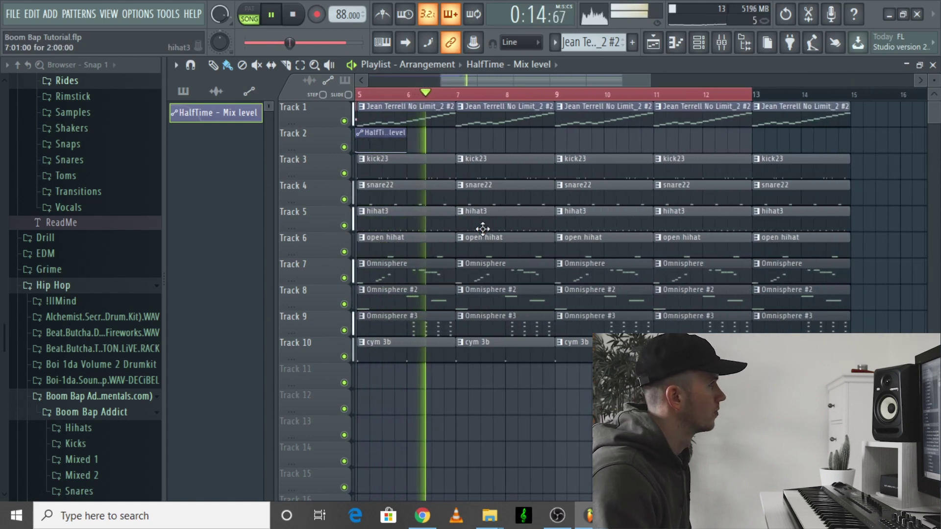
{"action": "scroll", "coordinate": [534, 195], "scroll_direction": "down", "scroll_amount": 2}
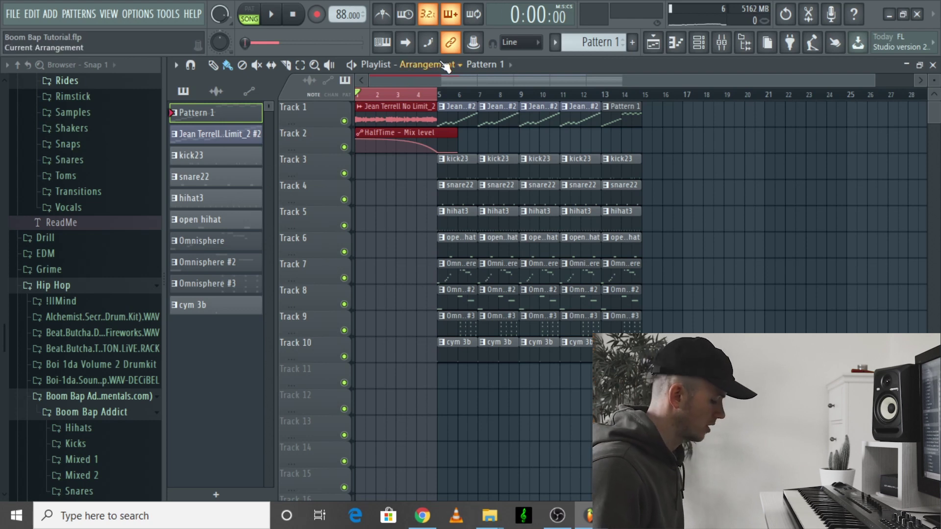
{"action": "key", "text": "alt+t"}
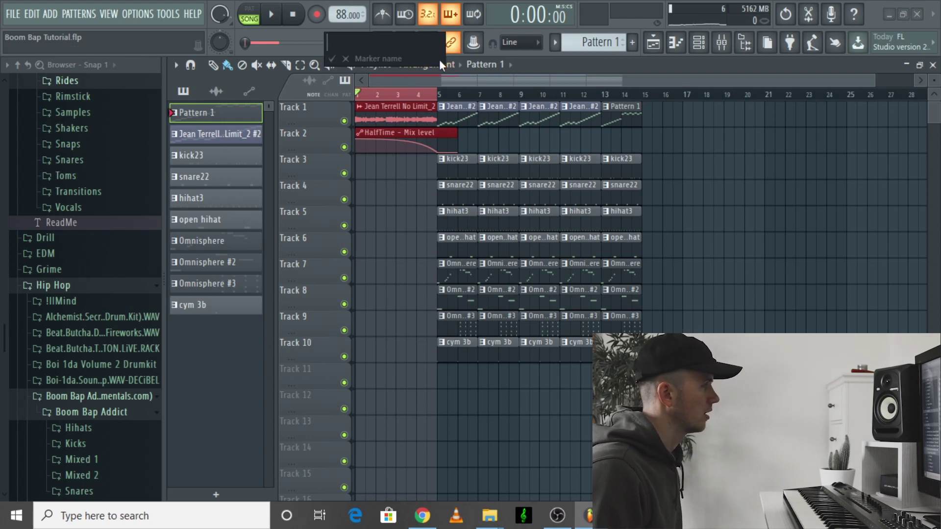
{"action": "type", "text": "Intro"}
{"action": "key", "text": "Return"}
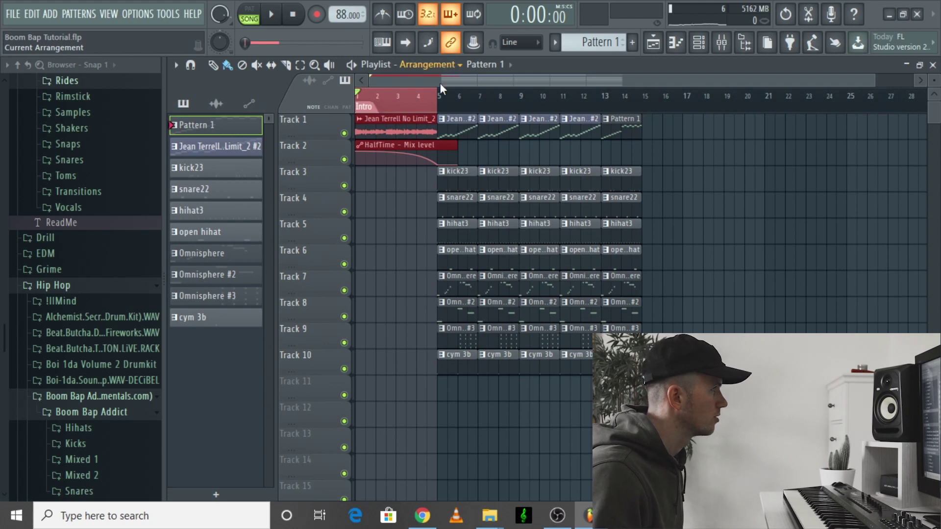
Step: Select bars 5 to 13 and add a time marker named "Chorus 1" at bar 5, clearing the selection when done
{"action": "left_click", "coordinate": [443, 110]}
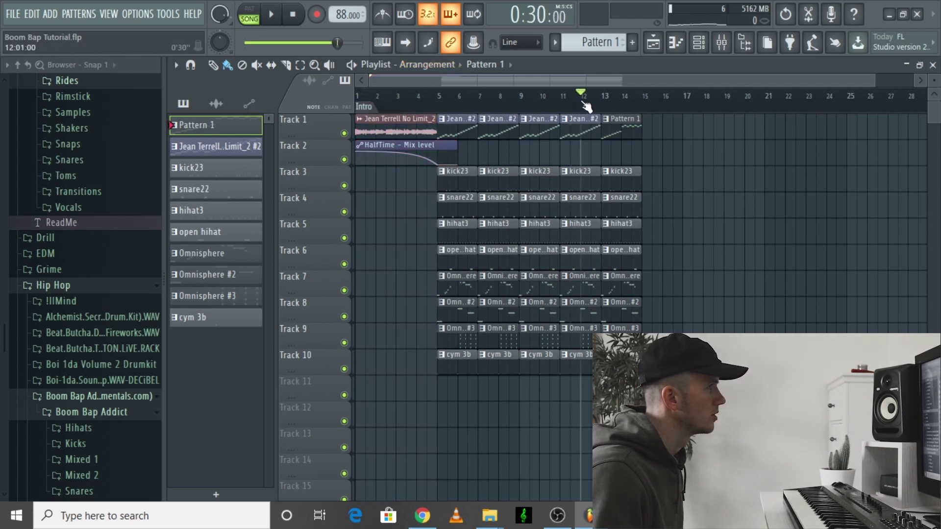
{"action": "left_click_drag", "start_coordinate": [444, 98], "coordinate": [575, 102]}
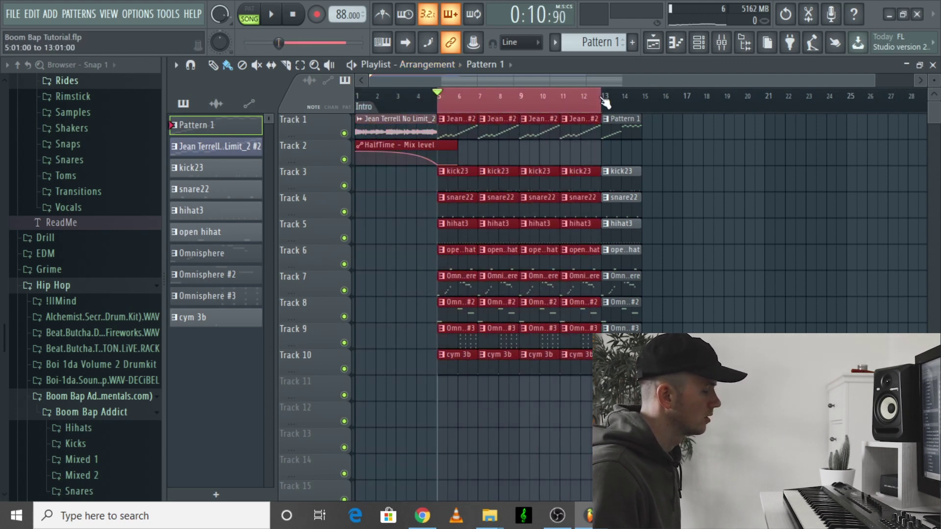
{"action": "key", "text": "alt+t"}
{"action": "type", "text": "Choir"}
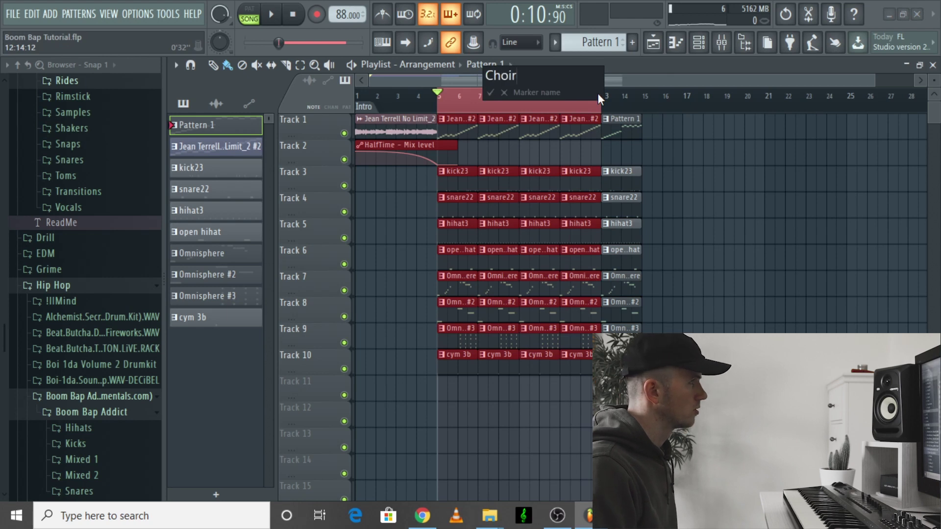
{"action": "key", "text": "BackSpace"}
{"action": "key", "text": "BackSpace"}
{"action": "type", "text": "rus 1"}
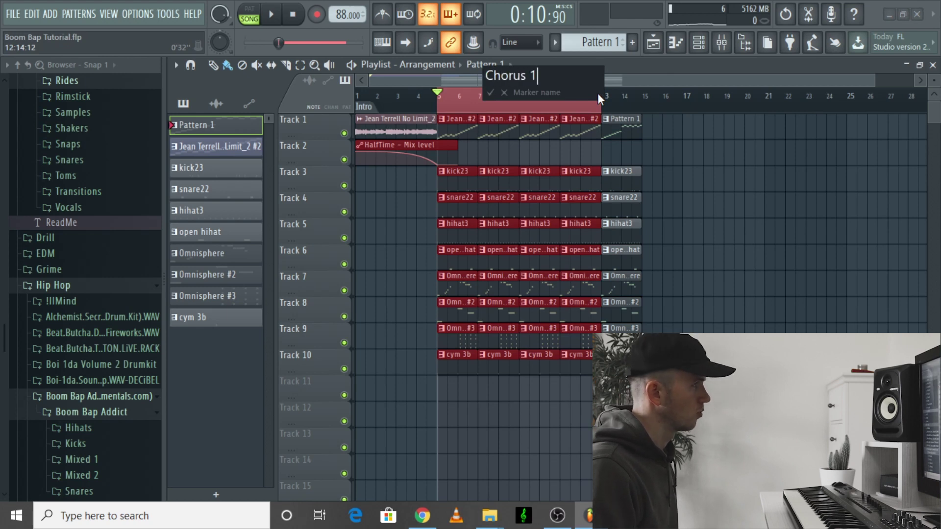
{"action": "key", "text": "Return"}
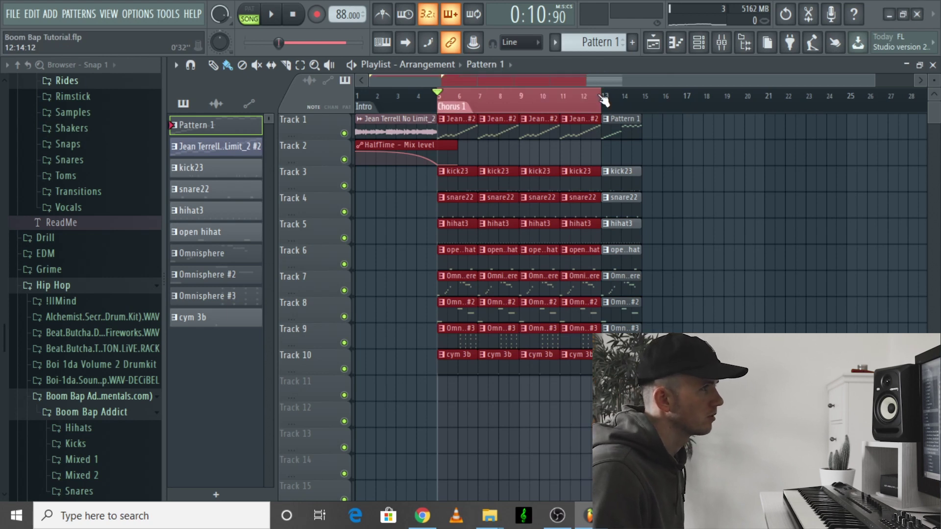
{"action": "key", "text": "ctrl+d"}
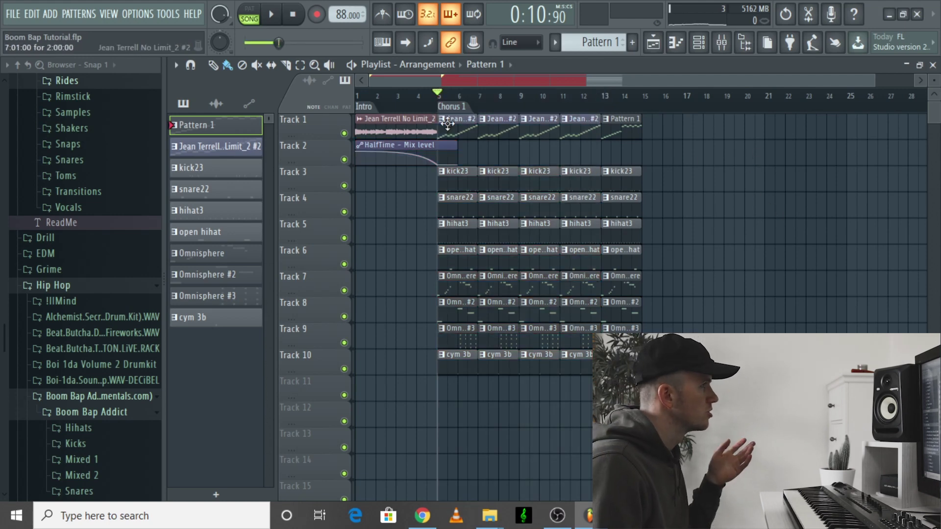
{"action": "left_click", "coordinate": [460, 109]}
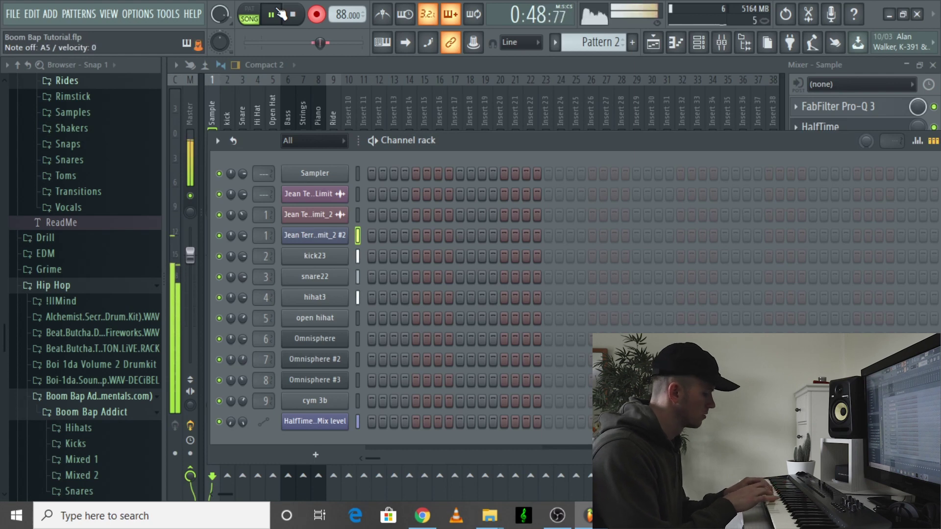
Step: Move the Pattern 2 clips on Track 1 to bars 13 and 15 with Pattern 1 following them, and remove Pattern 1 at bar 21
{"action": "left_click", "coordinate": [282, 14]}
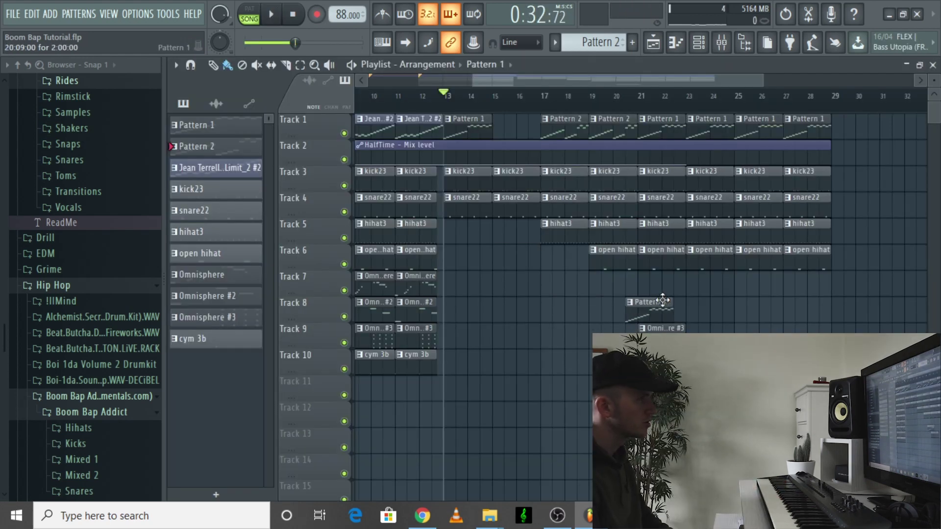
{"action": "left_click_drag", "start_coordinate": [468, 131], "coordinate": [578, 317]}
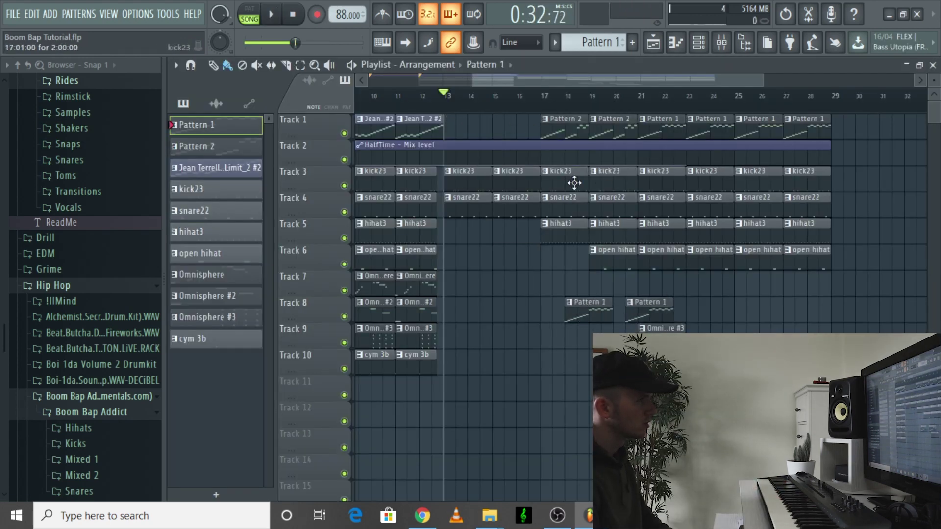
{"action": "left_click_drag", "start_coordinate": [572, 133], "coordinate": [498, 139]}
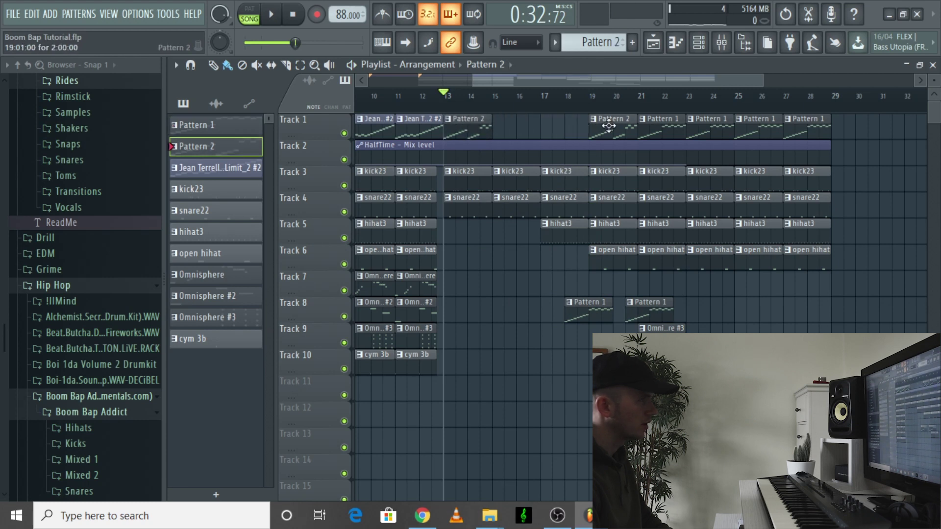
{"action": "left_click_drag", "start_coordinate": [609, 126], "coordinate": [511, 137]}
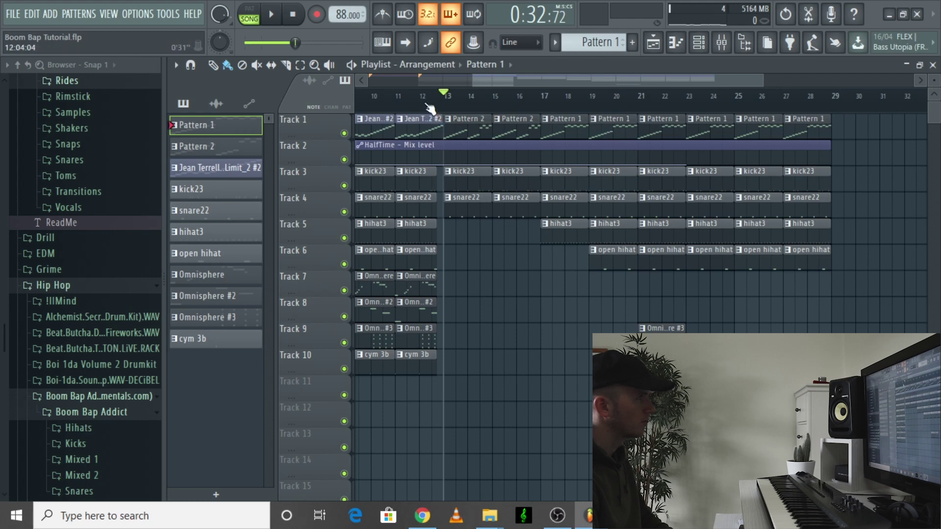
{"action": "key", "text": "space"}
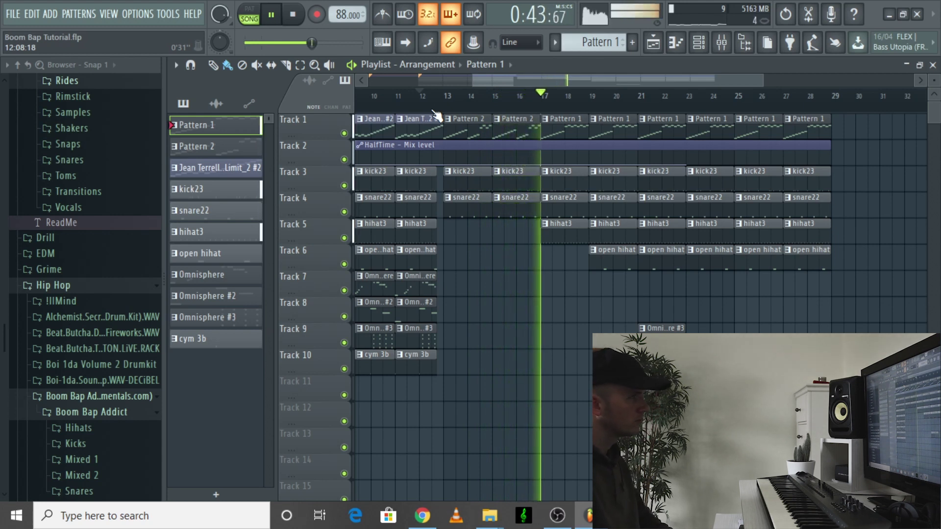
{"action": "right_click", "coordinate": [660, 127]}
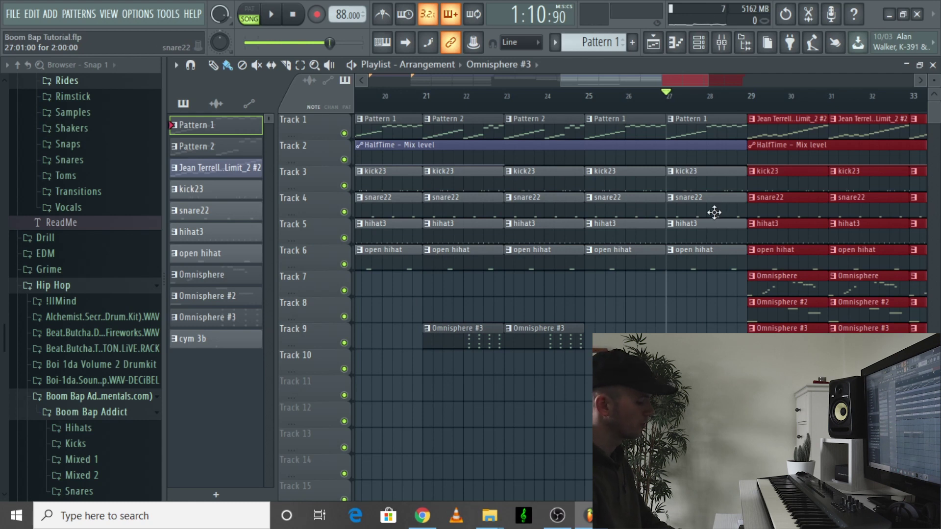
Step: Slice the kick, snare, hi-hat and open hi-hat clips halfway through bar 28 and delete the pieces before bar 29
{"action": "key", "text": "space"}
{"action": "scroll", "coordinate": [733, 222], "scroll_direction": "up", "scroll_amount": 2}
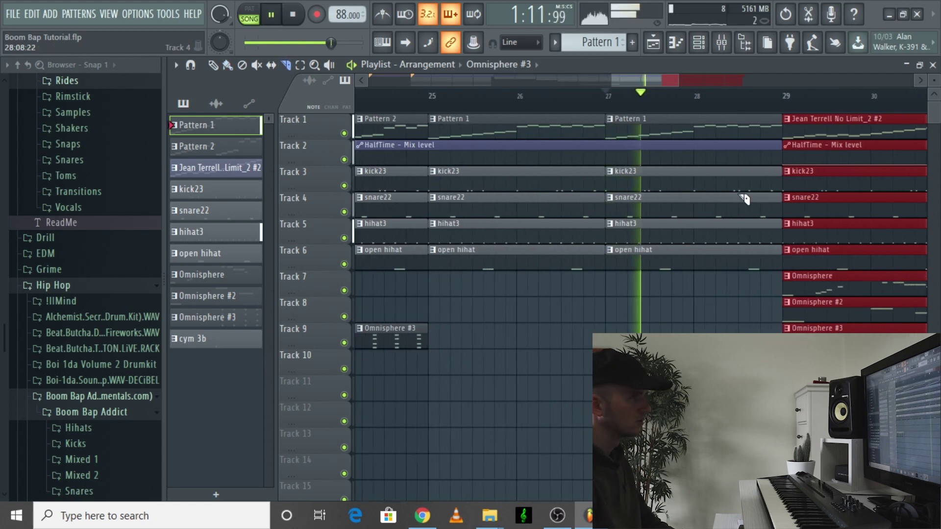
{"action": "left_click_drag", "start_coordinate": [743, 186], "coordinate": [739, 273]}
{"action": "key", "text": "b"}
{"action": "right_click", "coordinate": [757, 262]}
{"action": "right_click", "coordinate": [758, 235]}
{"action": "right_click", "coordinate": [760, 210]}
{"action": "right_click", "coordinate": [761, 188]}
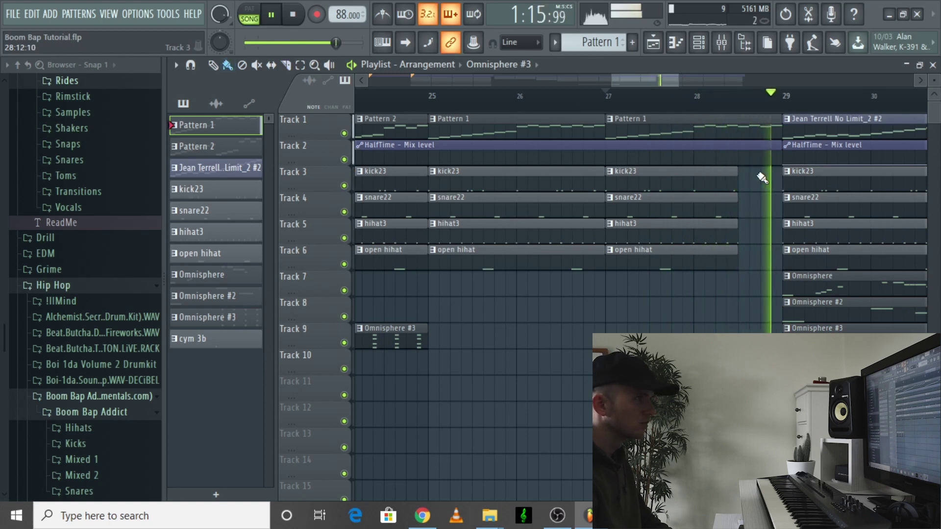
{"action": "key", "text": "space"}
Step: Audition crash and cymbal samples from the Crashes folder of the [OKC Organized] kit, including Cymbal 2 (2)
{"action": "scroll", "coordinate": [519, 181], "scroll_direction": "down", "scroll_amount": 5}
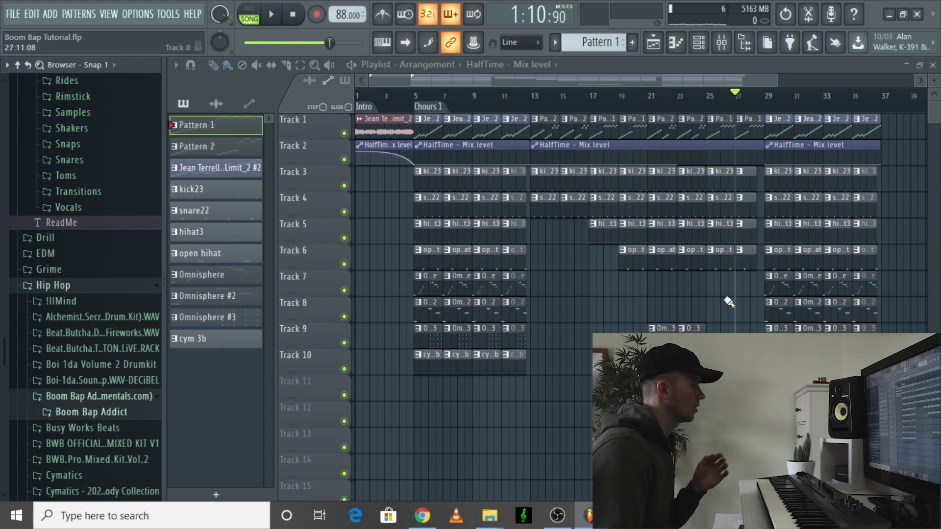
{"action": "scroll", "coordinate": [71, 287], "scroll_direction": "down", "scroll_amount": 10}
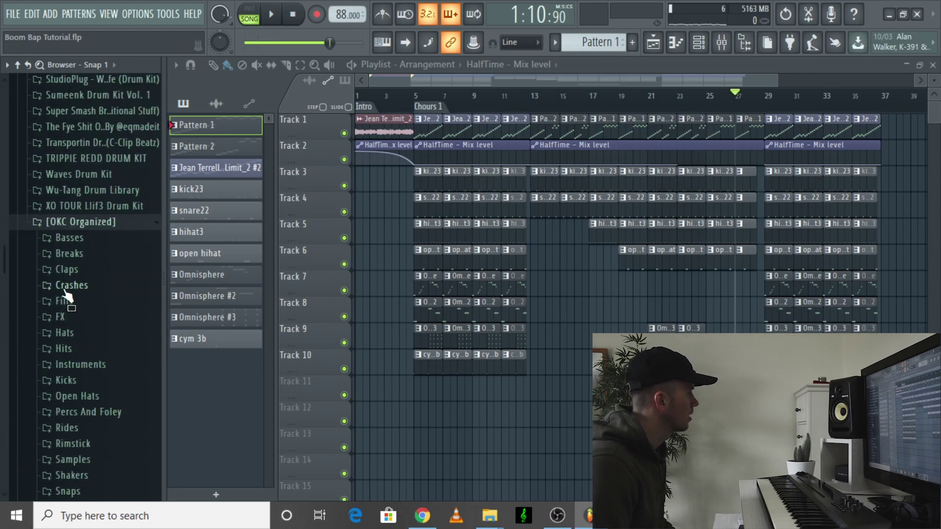
{"action": "scroll", "coordinate": [113, 305], "scroll_direction": "down", "scroll_amount": 3}
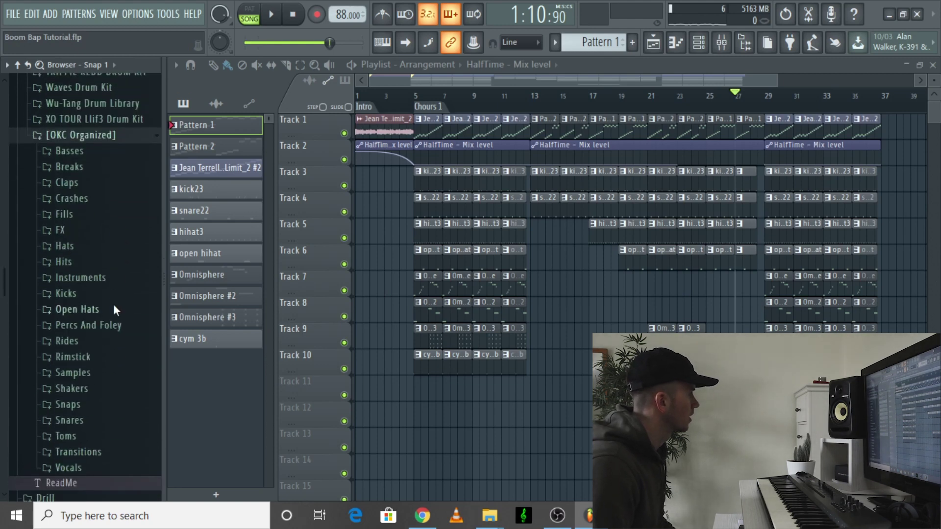
{"action": "left_click", "coordinate": [72, 198]}
{"action": "left_click", "coordinate": [87, 220]}
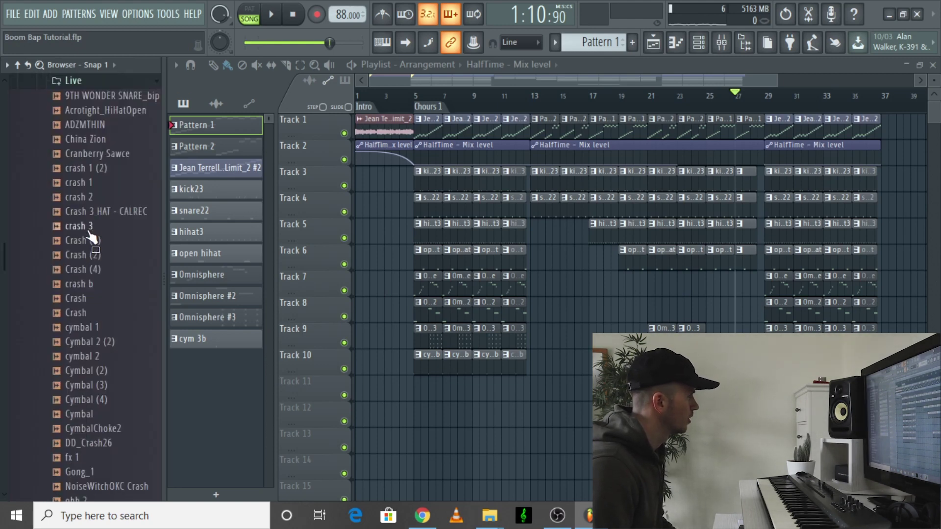
{"action": "left_click", "coordinate": [90, 255]}
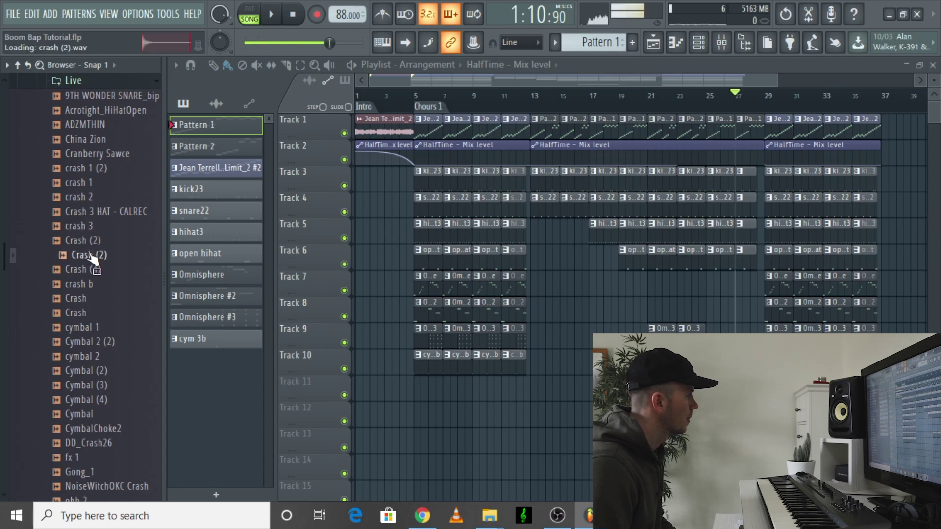
{"action": "left_click", "coordinate": [86, 284]}
{"action": "left_click", "coordinate": [93, 329]}
{"action": "left_click", "coordinate": [98, 342]}
{"action": "left_click", "coordinate": [84, 356]}
{"action": "left_click", "coordinate": [93, 330]}
{"action": "left_click", "coordinate": [111, 342]}
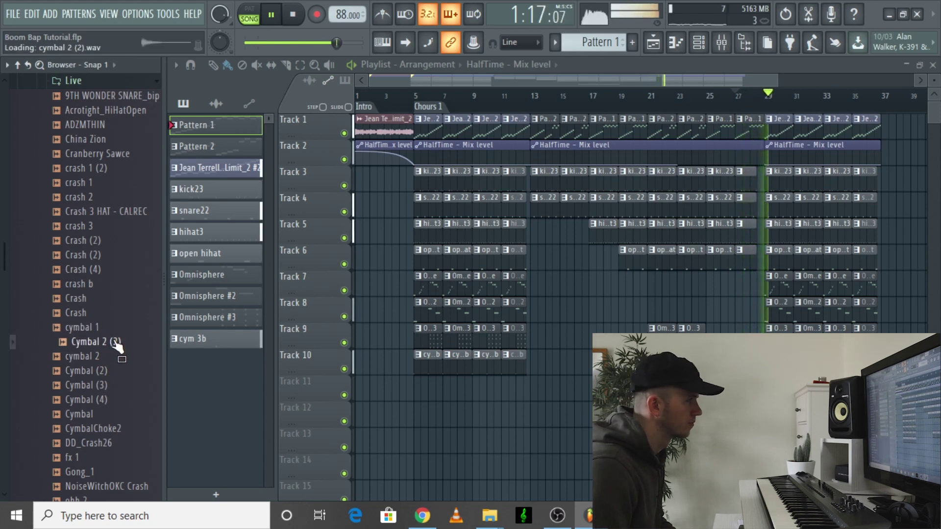
Step: Place the Cymbal 2 (2) sample at bar 29 on Track 11 and play the drum break leading into it
{"action": "key", "text": "space"}
{"action": "left_click_drag", "start_coordinate": [102, 348], "coordinate": [775, 365]}
{"action": "scroll", "coordinate": [775, 365], "scroll_direction": "up", "scroll_amount": 6}
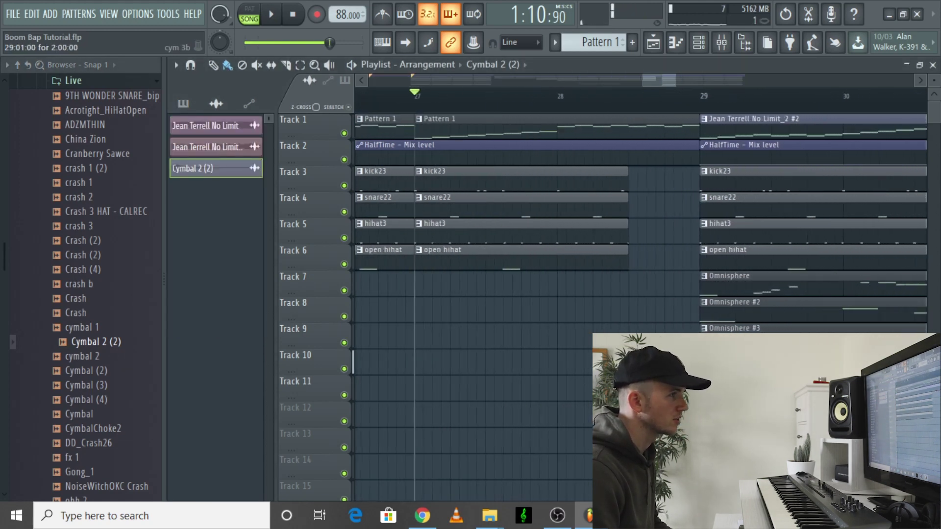
{"action": "scroll", "coordinate": [637, 294], "scroll_direction": "up", "scroll_amount": 4}
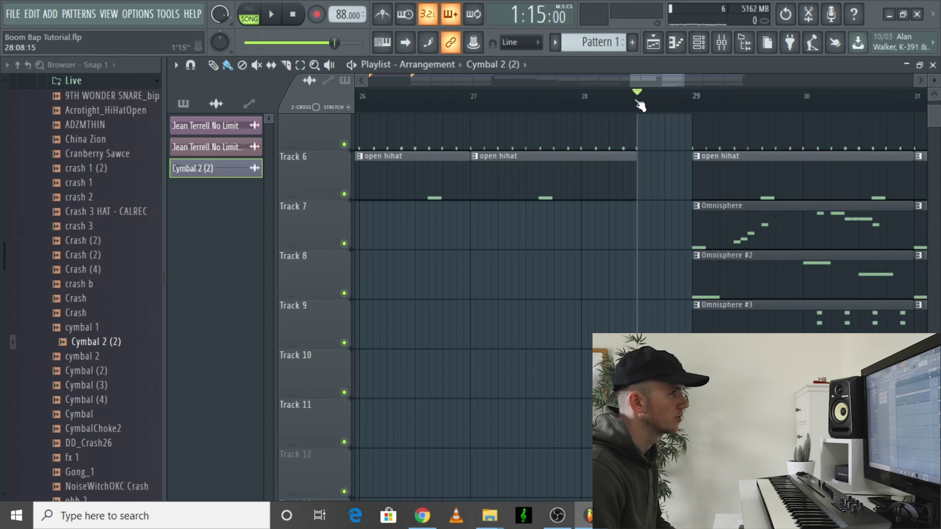
{"action": "key", "text": "space"}
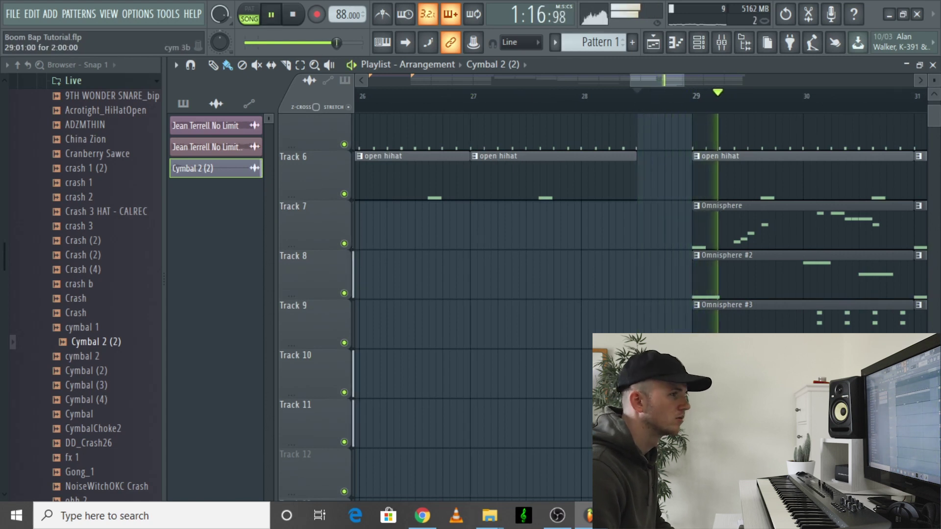
{"action": "key", "text": "space"}
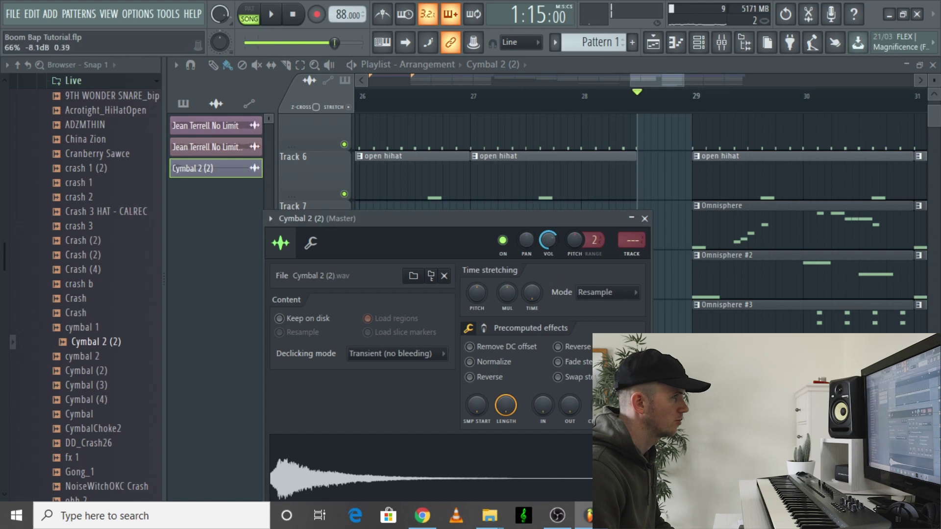
Step: Lower the Cymbal 2 (2) channel volume to 55% while playing the transition, and close its settings
{"action": "key", "text": "space"}
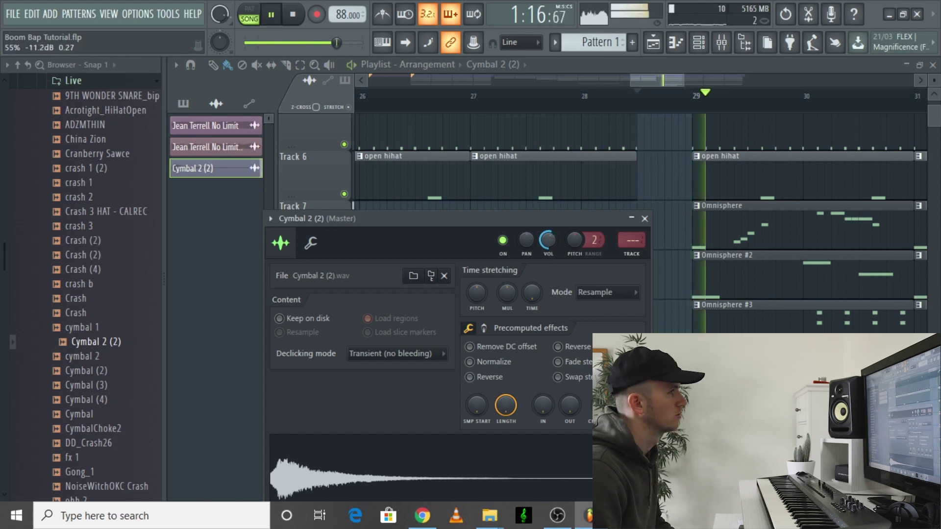
{"action": "key", "text": "space"}
{"action": "left_click", "coordinate": [644, 218]}
Step: Place another Cymbal 2 (2) clip ahead of bar 29, make it unique and reverse its sample
{"action": "scroll", "coordinate": [784, 273], "scroll_direction": "down", "scroll_amount": 3}
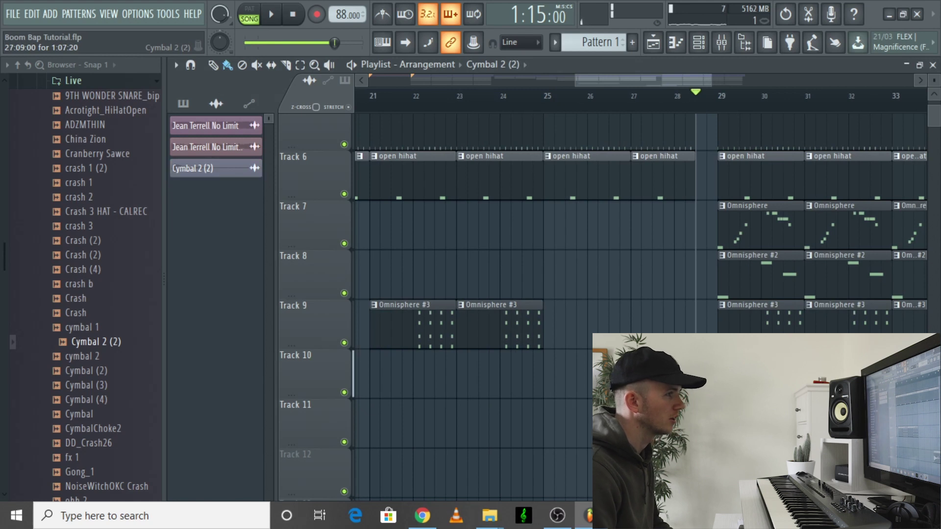
{"action": "left_click", "coordinate": [656, 355]}
{"action": "left_click", "coordinate": [686, 387]}
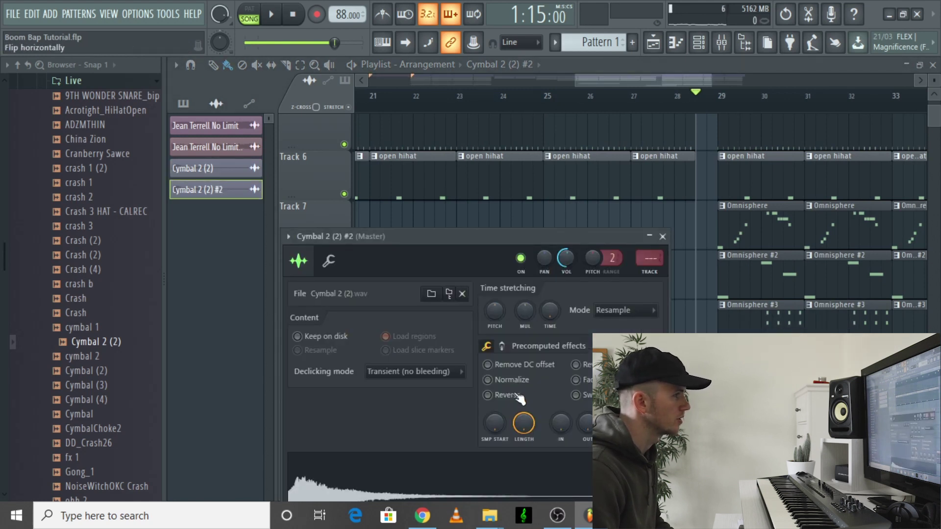
{"action": "left_click", "coordinate": [488, 395]}
{"action": "left_click", "coordinate": [663, 237]}
Step: Move the reversed cymbal clip to Track 12, starting at step 10 of bar 27, and play the transition into bar 29
{"action": "scroll", "coordinate": [699, 294], "scroll_direction": "up", "scroll_amount": 5}
{"action": "left_click_drag", "start_coordinate": [461, 414], "coordinate": [463, 464]}
{"action": "key", "text": "space"}
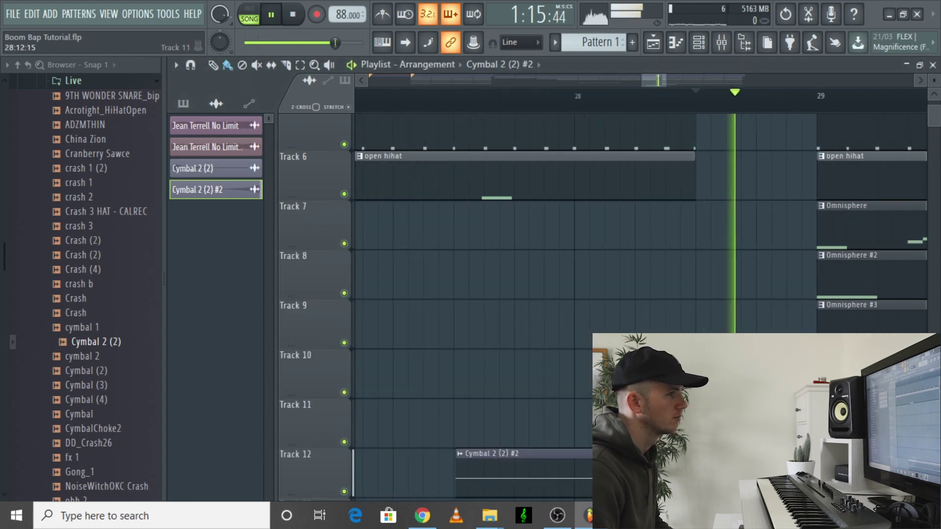
{"action": "scroll", "coordinate": [763, 422], "scroll_direction": "down", "scroll_amount": 3}
{"action": "key", "text": "space"}
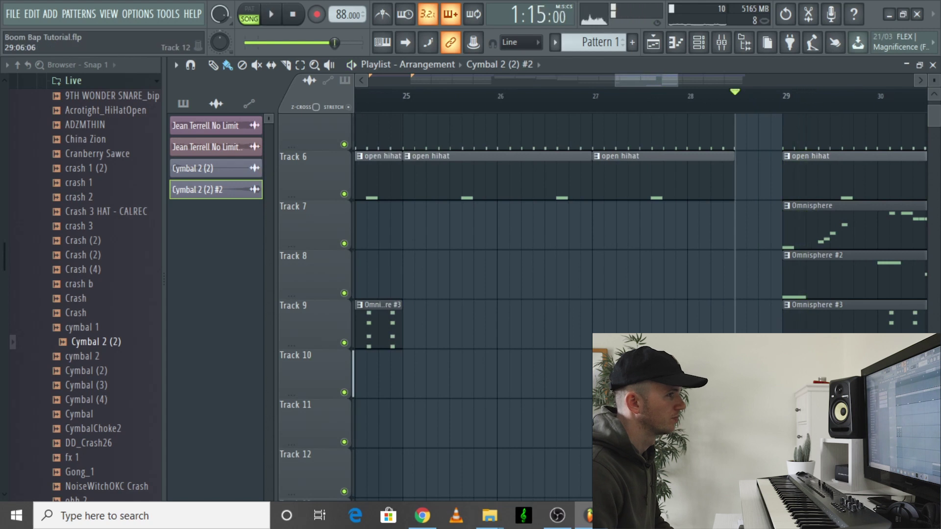
{"action": "scroll", "coordinate": [763, 421], "scroll_direction": "up", "scroll_amount": 4}
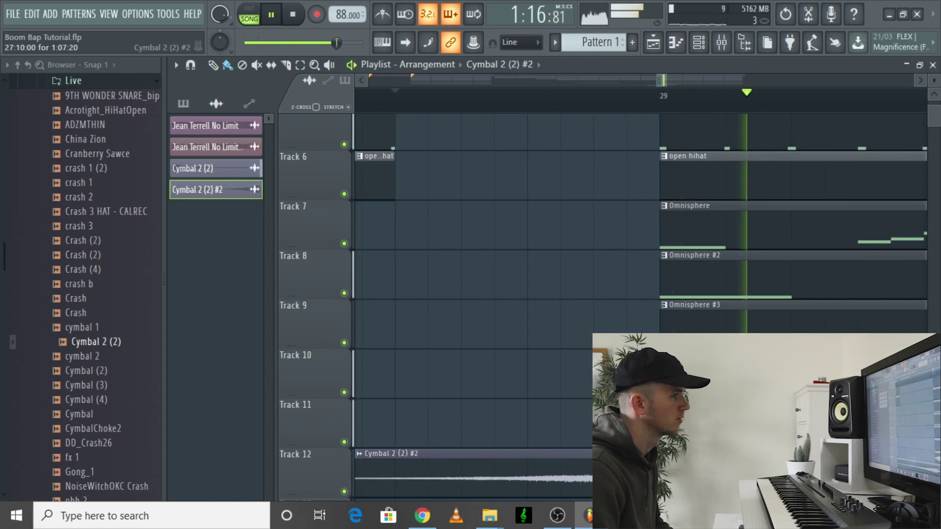
Step: Play the reversed cymbal transition into bar 29 again, restarting playback from bar 27 to hear it with the drum dropout
{"action": "key", "text": "space"}
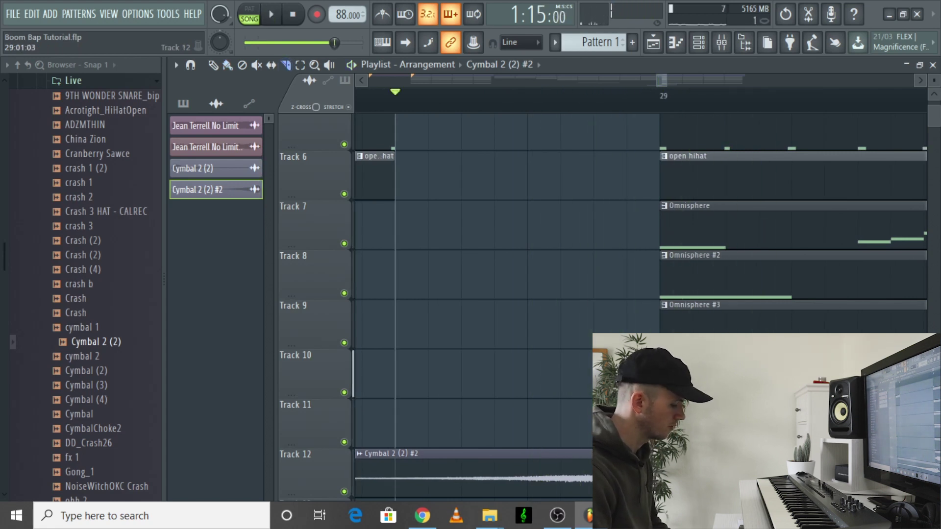
{"action": "key", "text": "space"}
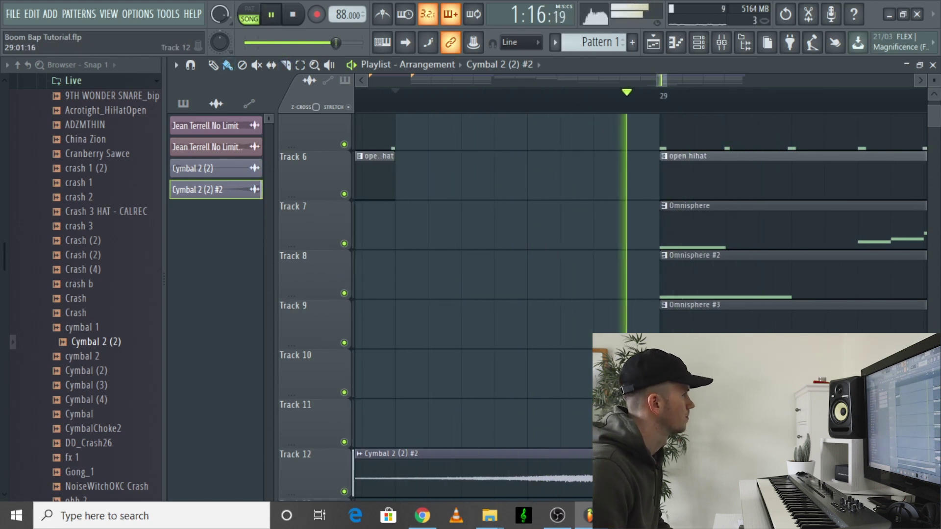
{"action": "key", "text": "space"}
{"action": "scroll", "coordinate": [567, 269], "scroll_direction": "down", "scroll_amount": 3}
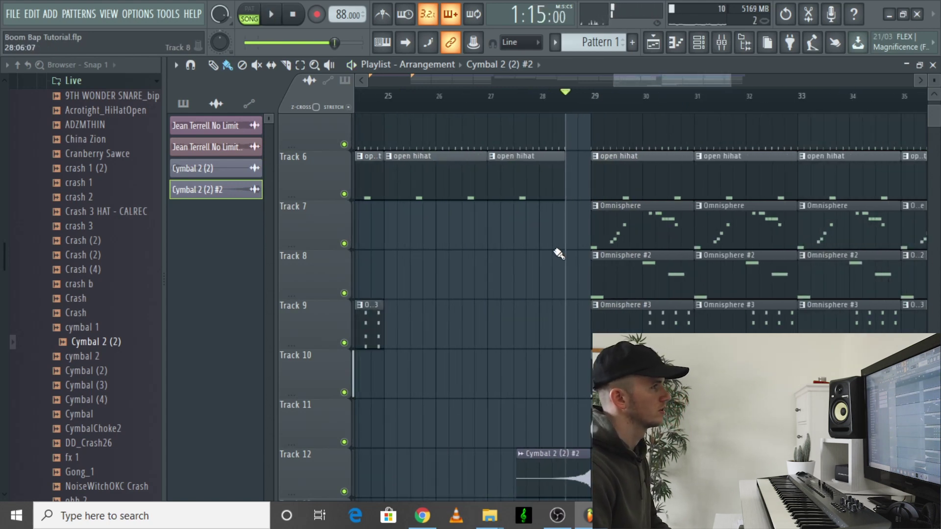
{"action": "left_click", "coordinate": [508, 98]}
{"action": "key", "text": "space"}
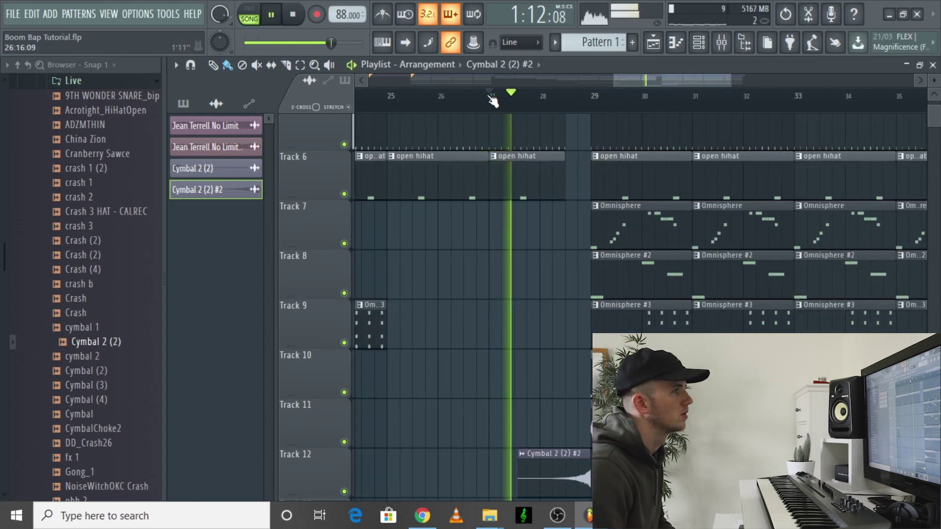
{"action": "scroll", "coordinate": [499, 126], "scroll_direction": "down", "scroll_amount": 5}
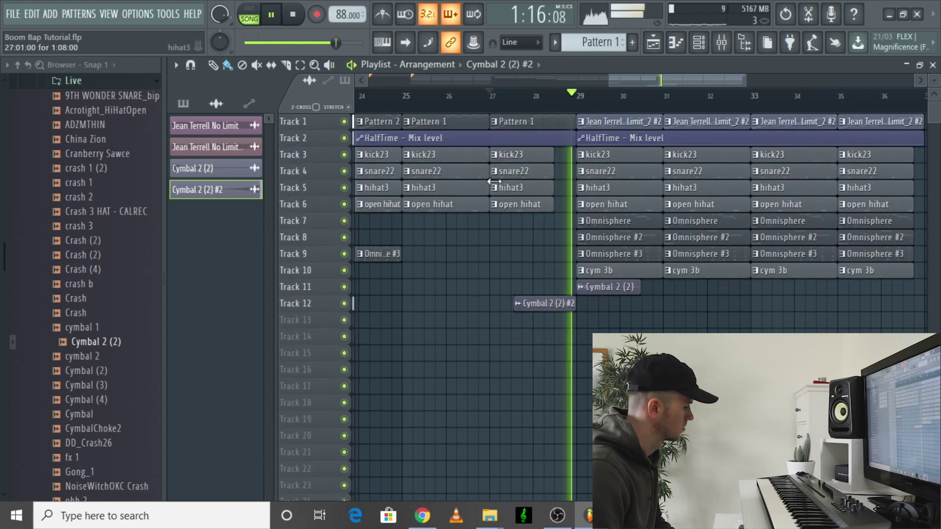
{"action": "key", "text": "space"}
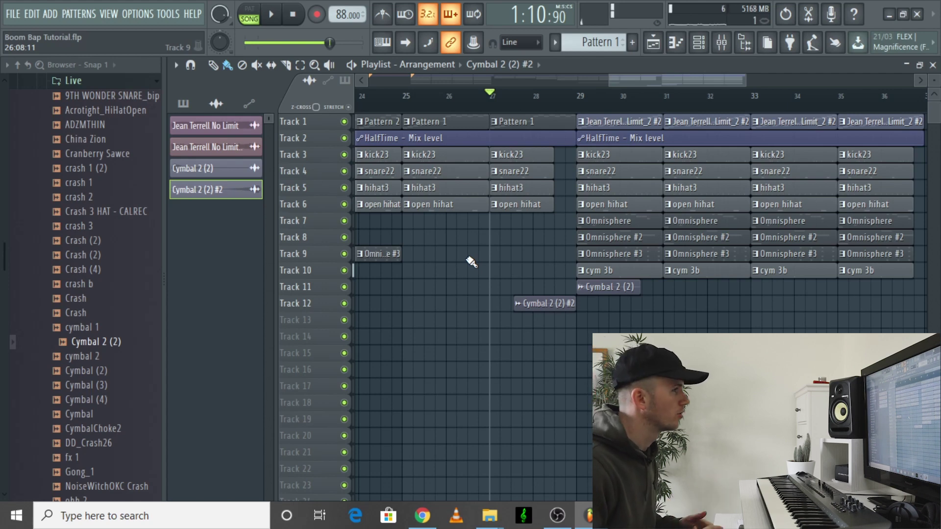
Step: Copy the cymbal clip to bar 5 on Track 11 and the reversed one just before it on Track 12, and play the intro transition
{"action": "scroll", "coordinate": [472, 262], "scroll_direction": "down", "scroll_amount": 5}
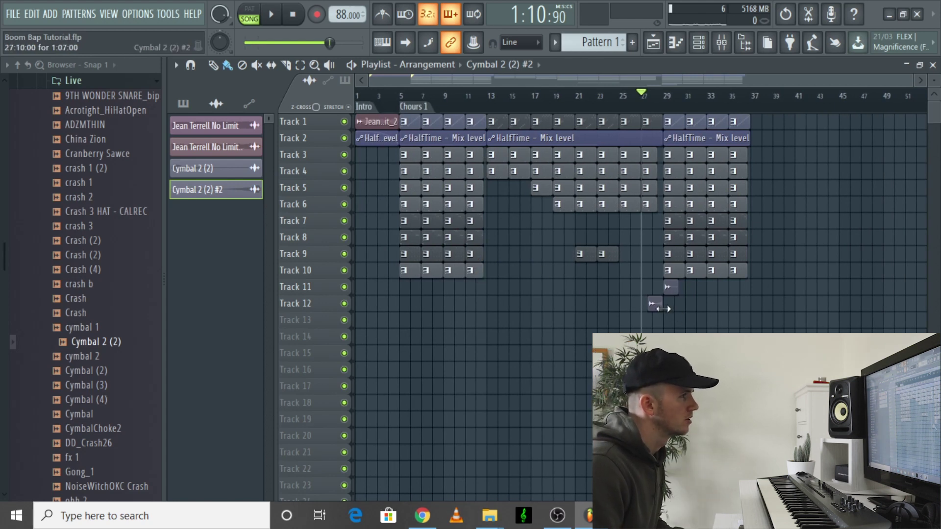
{"action": "key", "text": "space"}
{"action": "key", "text": "space"}
{"action": "left_click", "coordinate": [669, 287]}
{"action": "left_click", "coordinate": [674, 292]}
{"action": "left_click", "coordinate": [672, 293]}
{"action": "left_click", "coordinate": [390, 96]}
{"action": "key", "text": "space"}
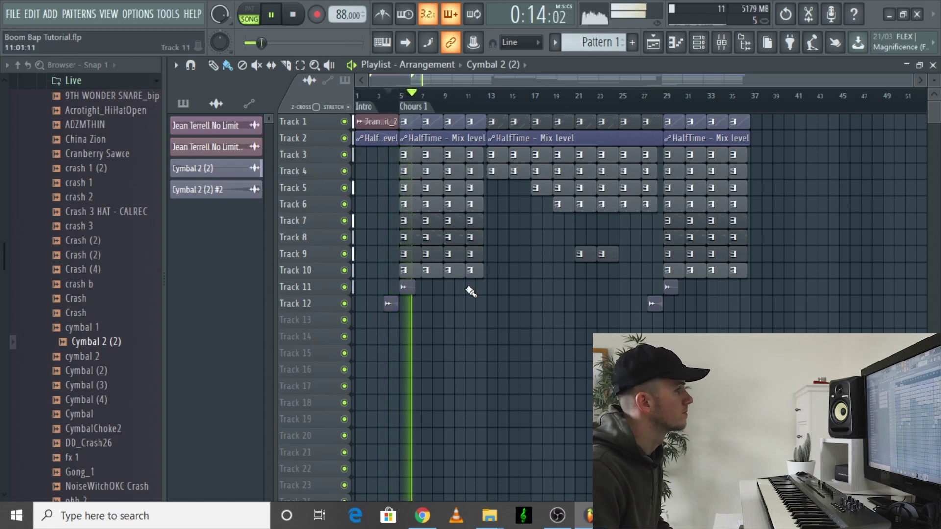
{"action": "left_click_drag", "start_coordinate": [408, 292], "coordinate": [717, 290]}
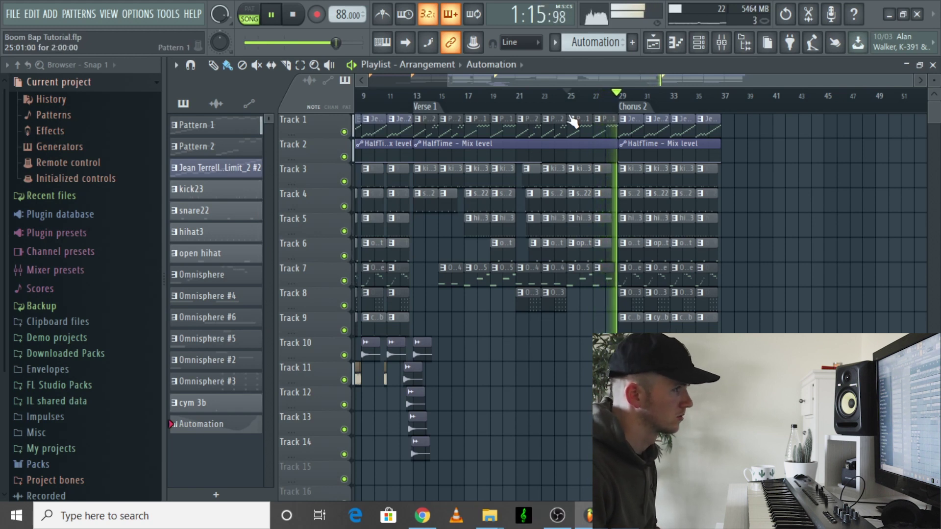
Step: Select bars 25 to 29 before Chorus 2 and sweep the Sample track's Fruity Filter cutoff during playback
{"action": "key", "text": "space"}
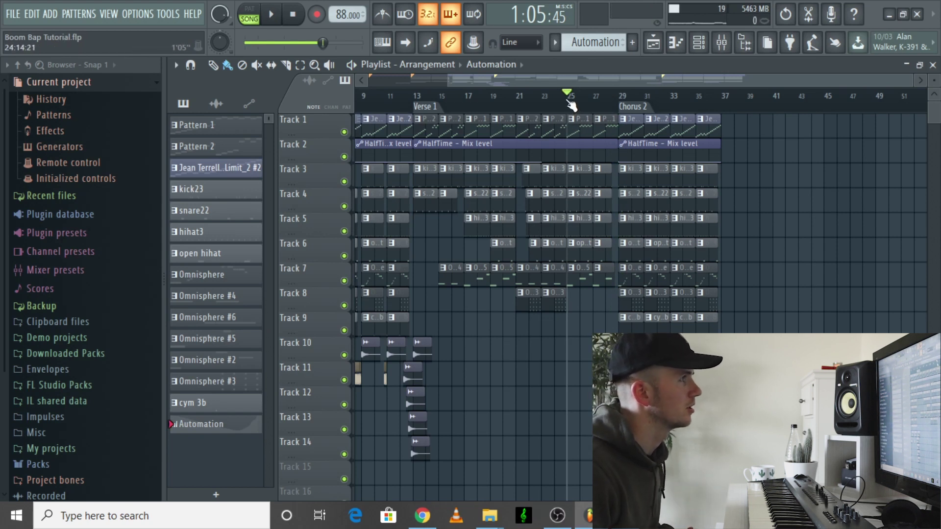
{"action": "left_click_drag", "start_coordinate": [567, 101], "coordinate": [610, 105]}
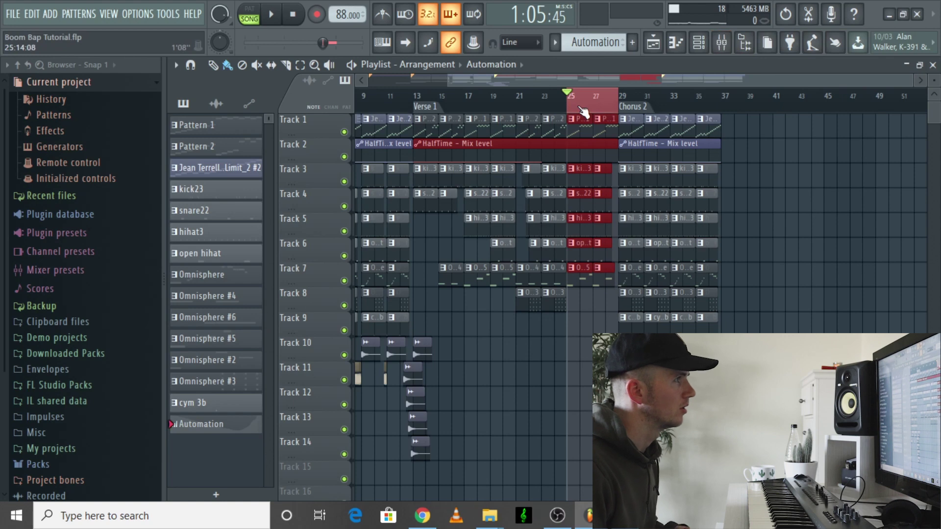
{"action": "left_click", "coordinate": [722, 42]}
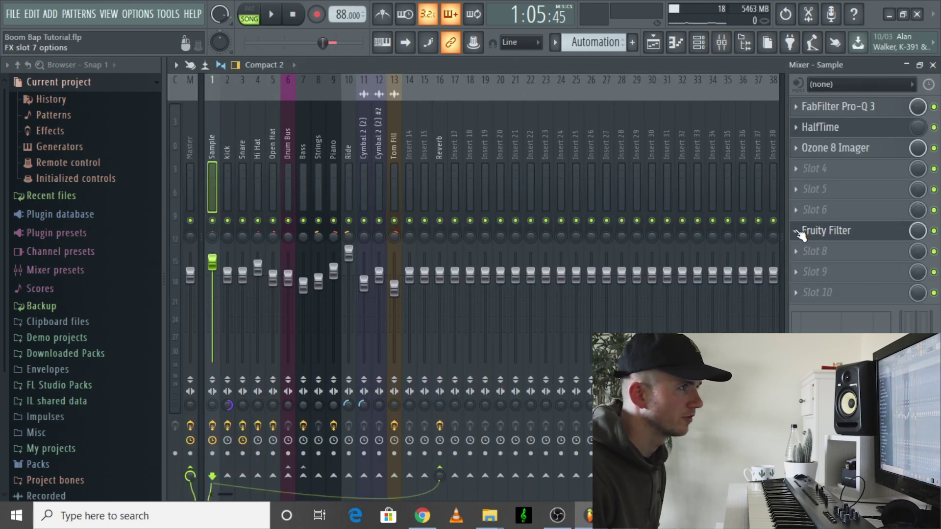
{"action": "left_click", "coordinate": [826, 231]}
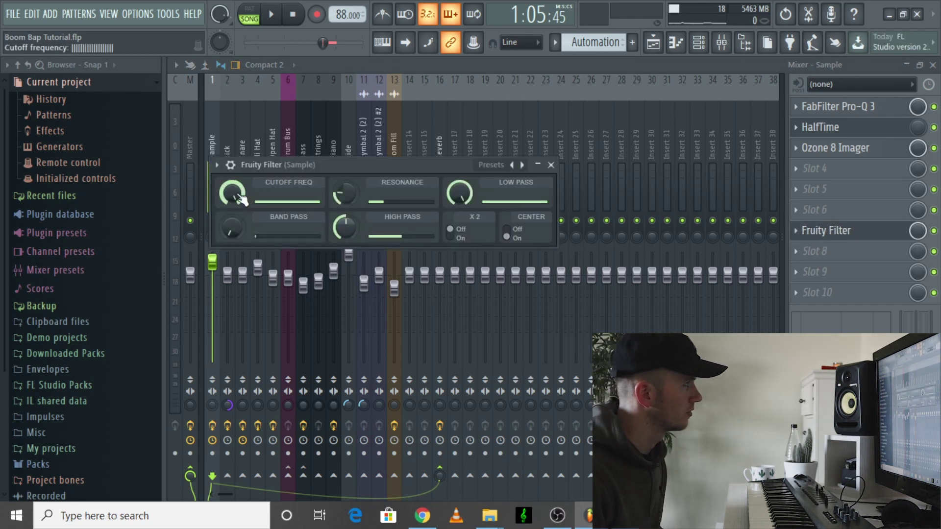
{"action": "key", "text": "space"}
{"action": "mouse_move", "coordinate": [232, 192]}
{"action": "left_mouse_down"}
{"action": "mouse_move", "coordinate": [232, 222]}
{"action": "mouse_move", "coordinate": [232, 194]}
{"action": "left_mouse_up"}
{"action": "key", "text": "space"}
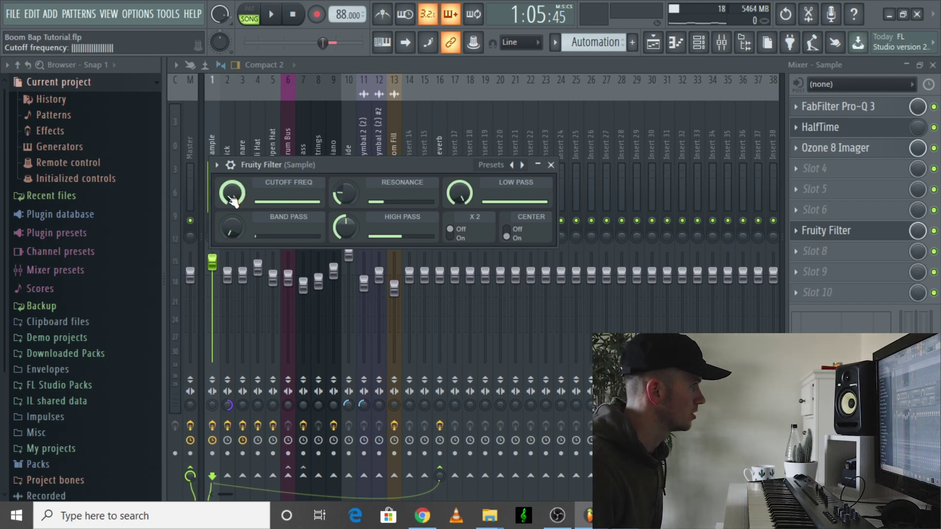
Step: Try a cutoff frequency automation clip over bars 25 to 29 with a 0% point at bar 27, and remove the clip
{"action": "right_click", "coordinate": [238, 194]}
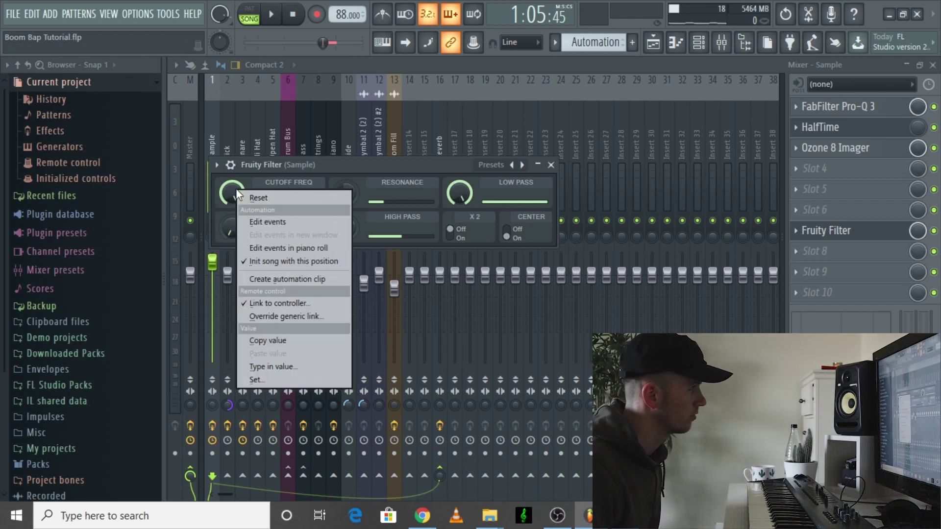
{"action": "left_click", "coordinate": [277, 280]}
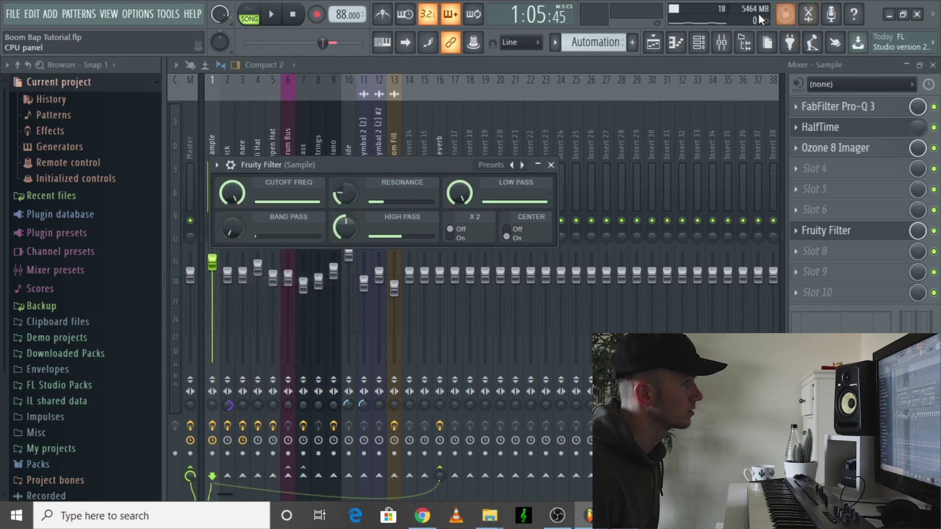
{"action": "scroll", "coordinate": [596, 328], "scroll_direction": "up", "scroll_amount": 4}
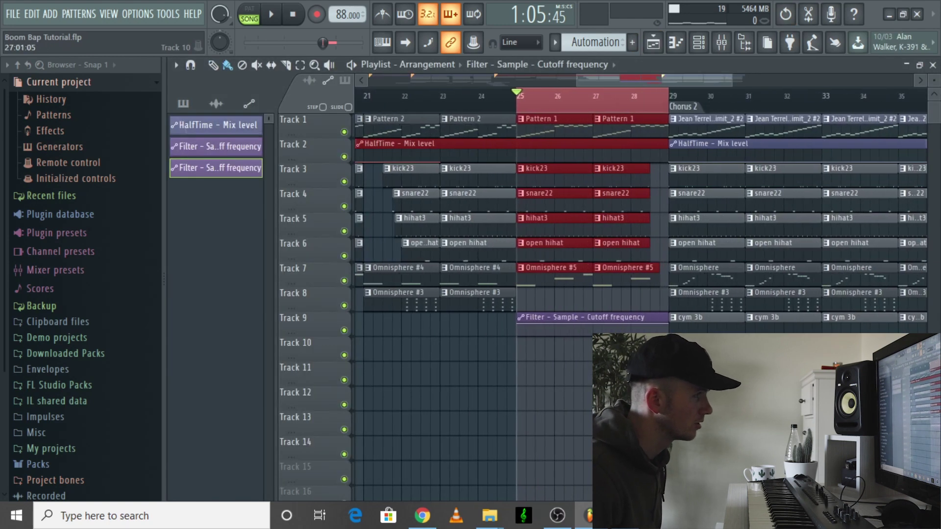
{"action": "mouse_move", "coordinate": [596, 329]}
{"action": "left_mouse_down"}
{"action": "mouse_move", "coordinate": [573, 337]}
{"action": "mouse_move", "coordinate": [595, 338]}
{"action": "left_mouse_up"}
{"action": "right_click", "coordinate": [594, 338]}
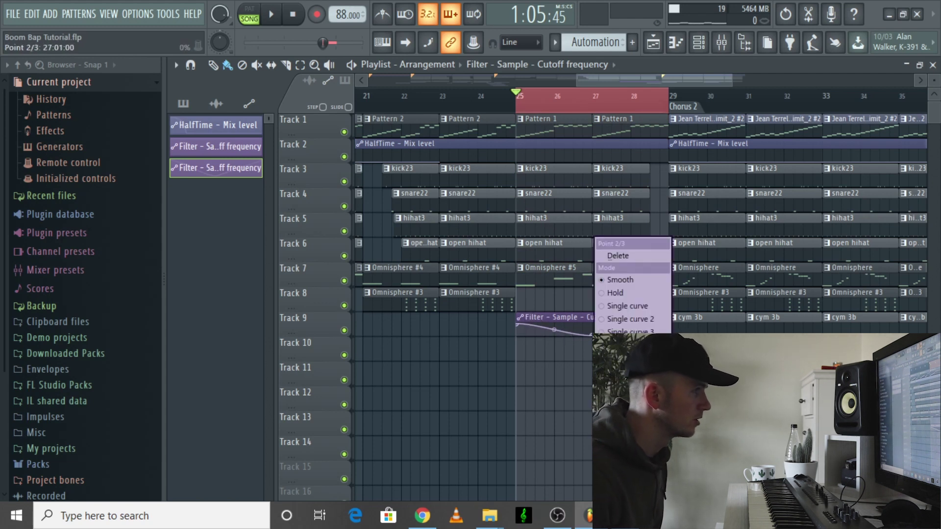
{"action": "right_click", "coordinate": [576, 316]}
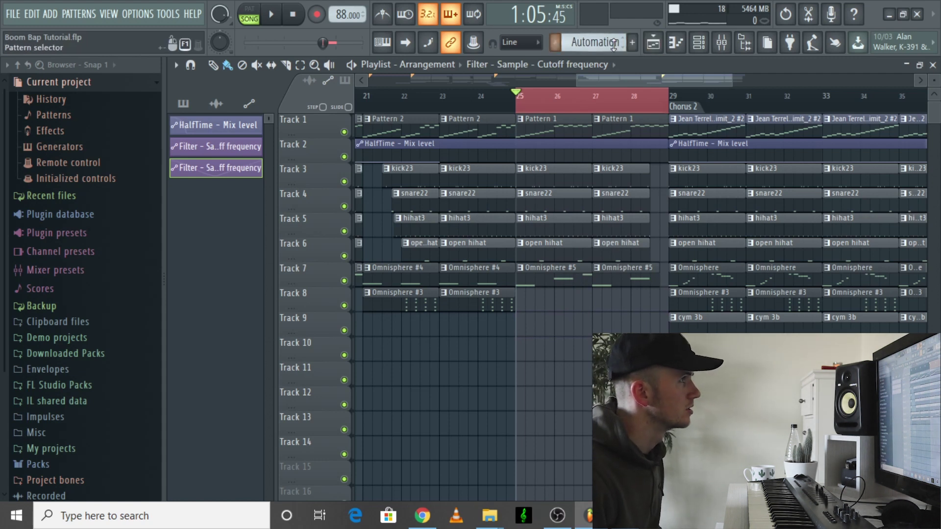
Step: Create a new pattern named Automation, place it at bar 25 on Track 12 and lengthen the clip
{"action": "left_click", "coordinate": [632, 43]}
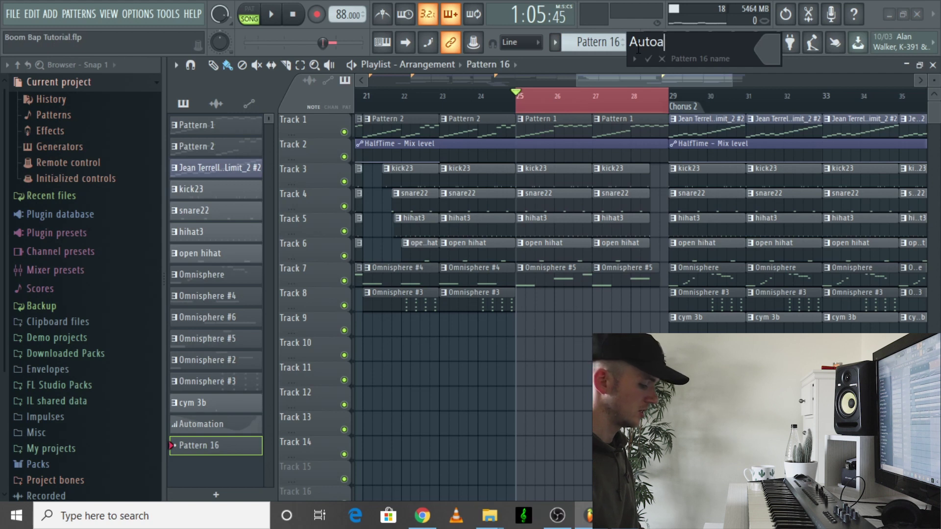
{"action": "key", "text": "Return"}
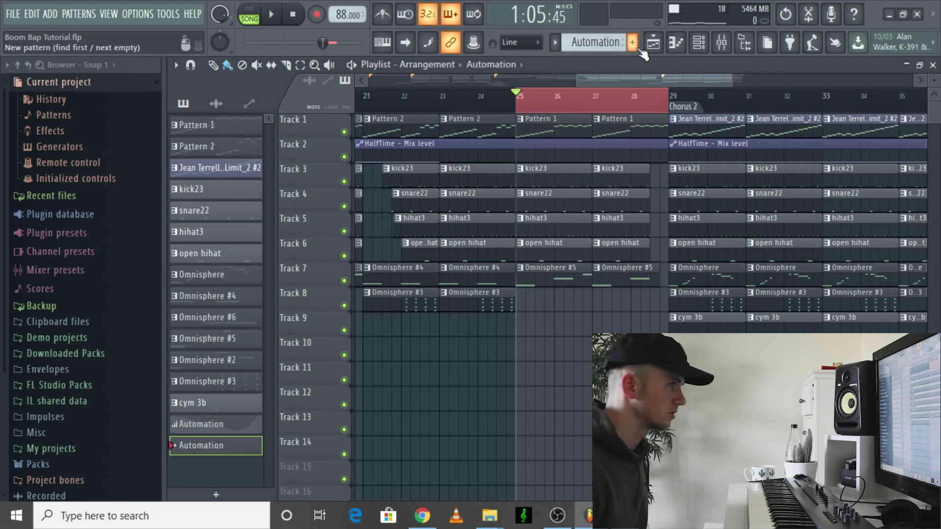
{"action": "left_click", "coordinate": [520, 402]}
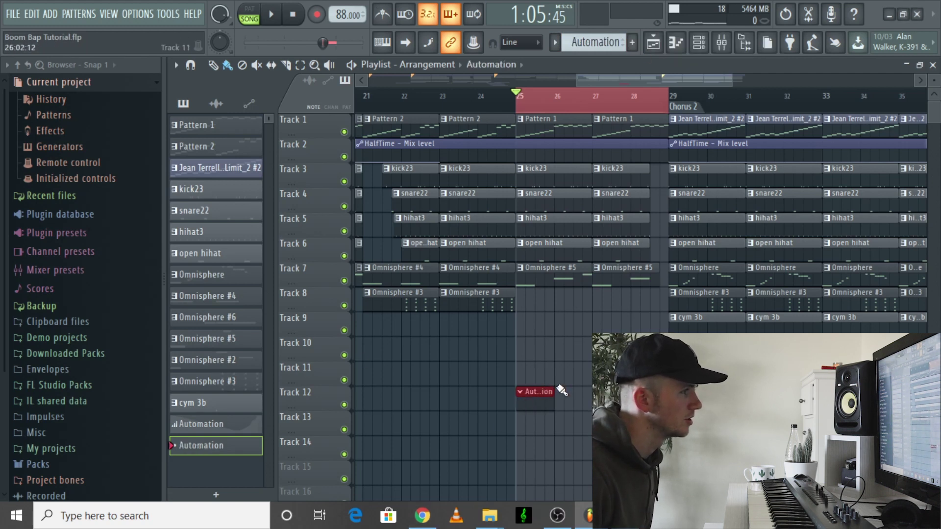
{"action": "left_click_drag", "start_coordinate": [558, 391], "coordinate": [590, 392]}
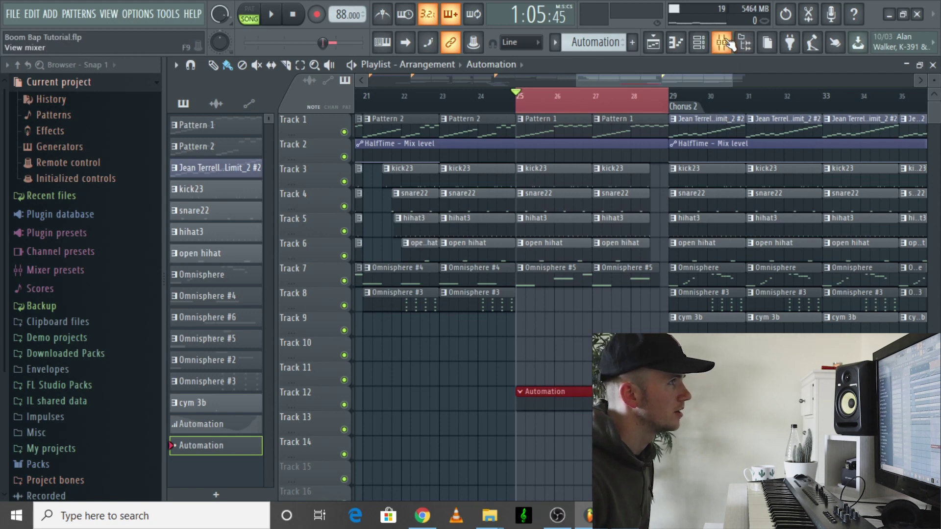
Step: Reopen the Sample track's Fruity Filter, arm recording and check that the recording filter includes Automation
{"action": "left_click", "coordinate": [727, 43]}
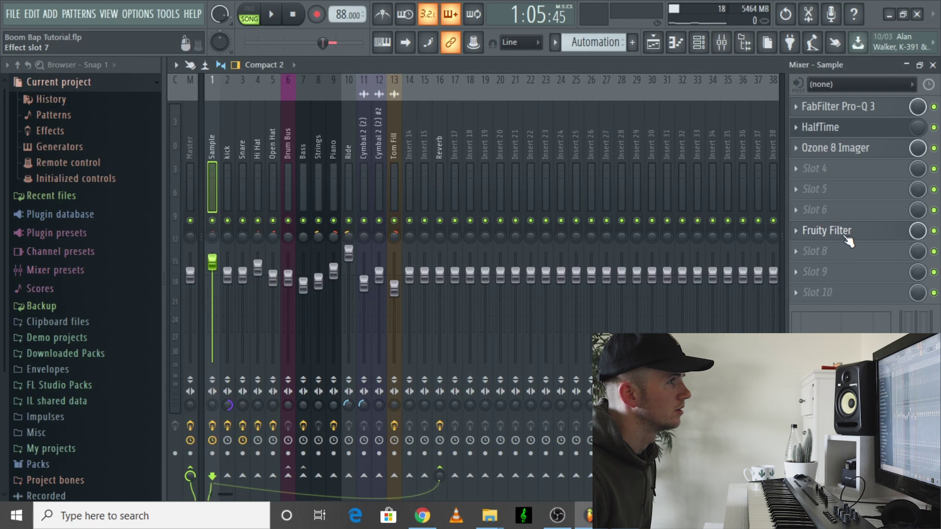
{"action": "left_click", "coordinate": [845, 237]}
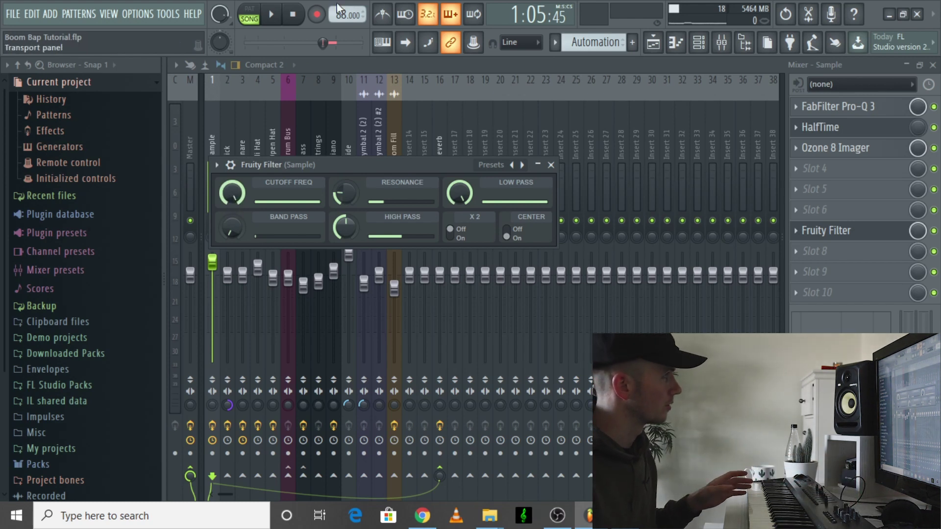
{"action": "left_click", "coordinate": [318, 16]}
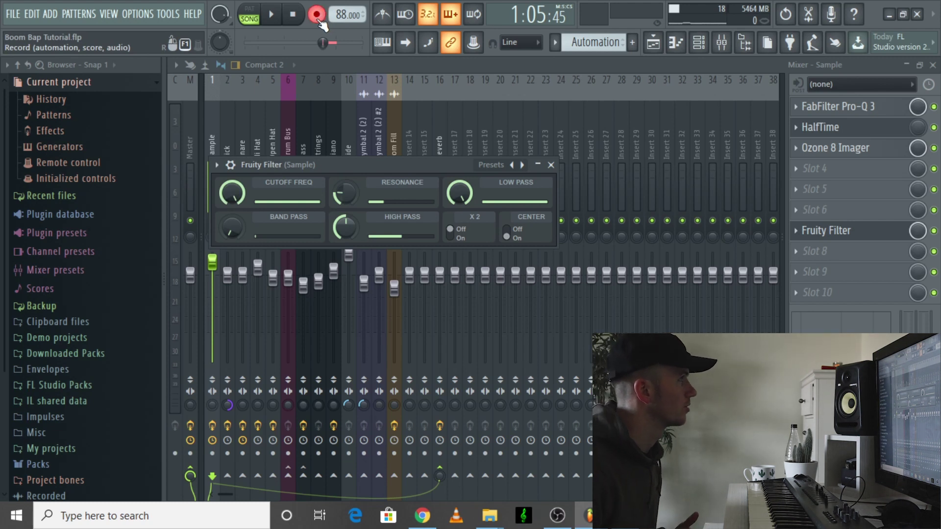
{"action": "right_click", "coordinate": [320, 19]}
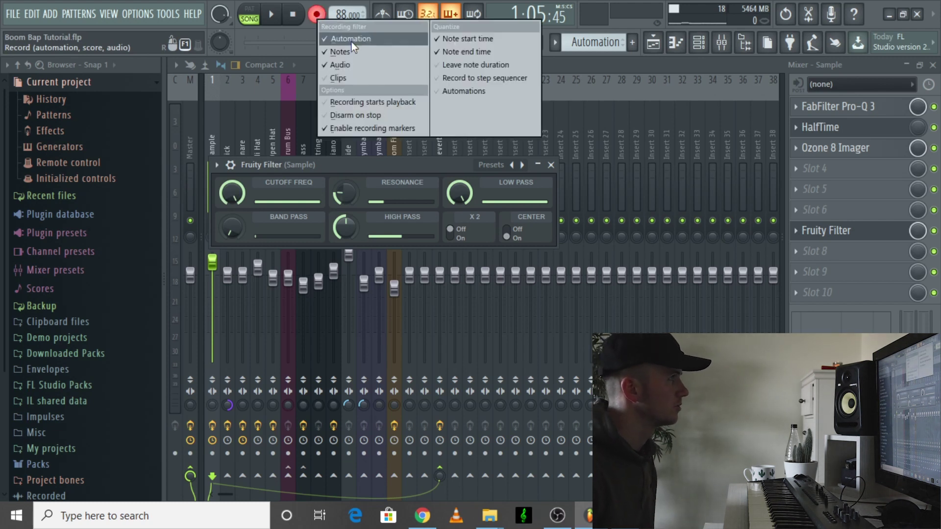
{"action": "left_click", "coordinate": [306, 40]}
{"action": "right_click", "coordinate": [305, 39]}
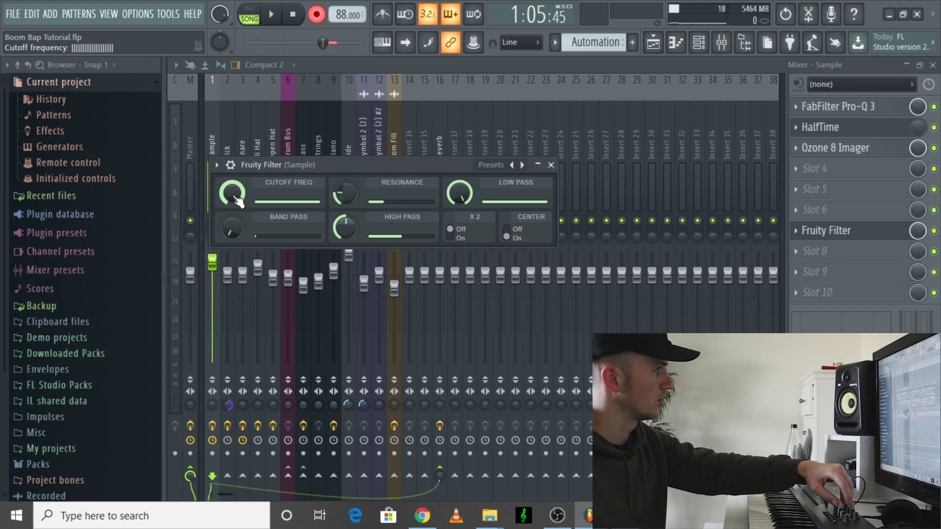
Step: Link the filter's cutoff frequency to a hardware controller and record a downward cutoff sweep from bar 25 into the Automation pattern
{"action": "right_click", "coordinate": [237, 200]}
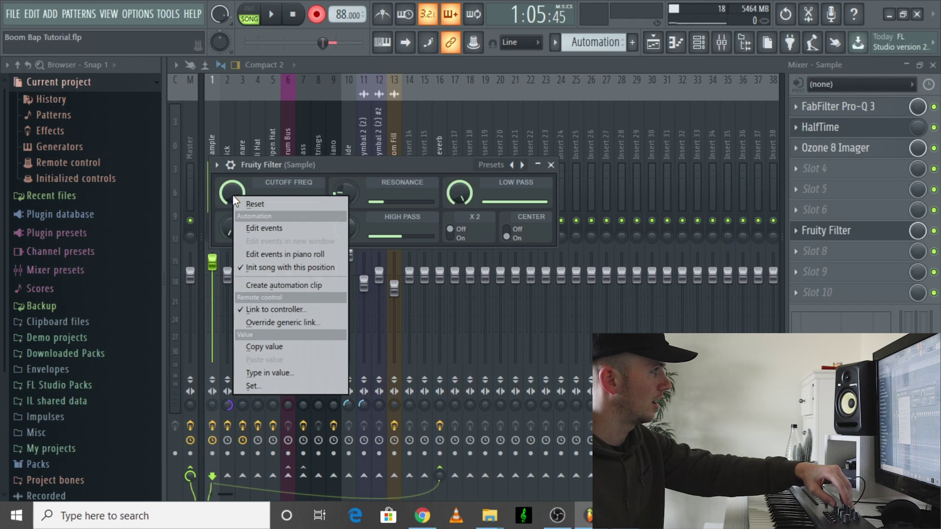
{"action": "left_click", "coordinate": [278, 310]}
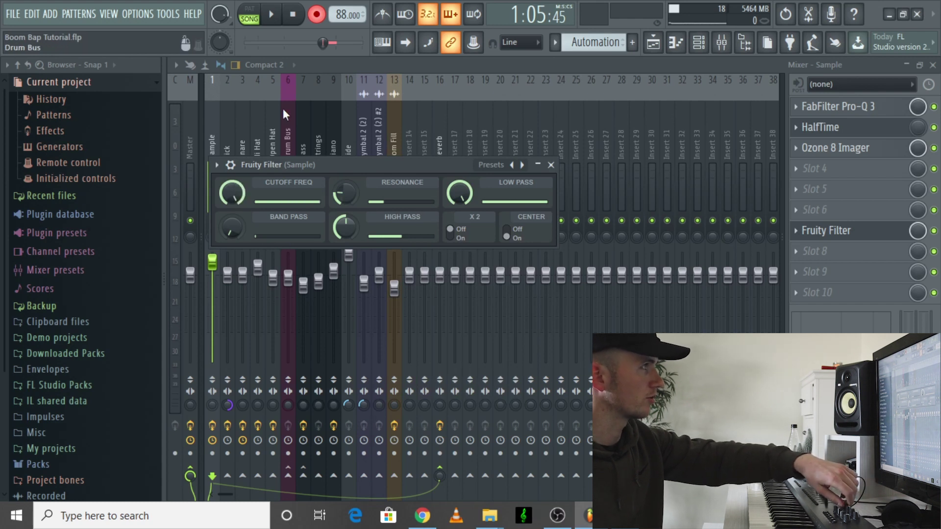
{"action": "left_click", "coordinate": [273, 15]}
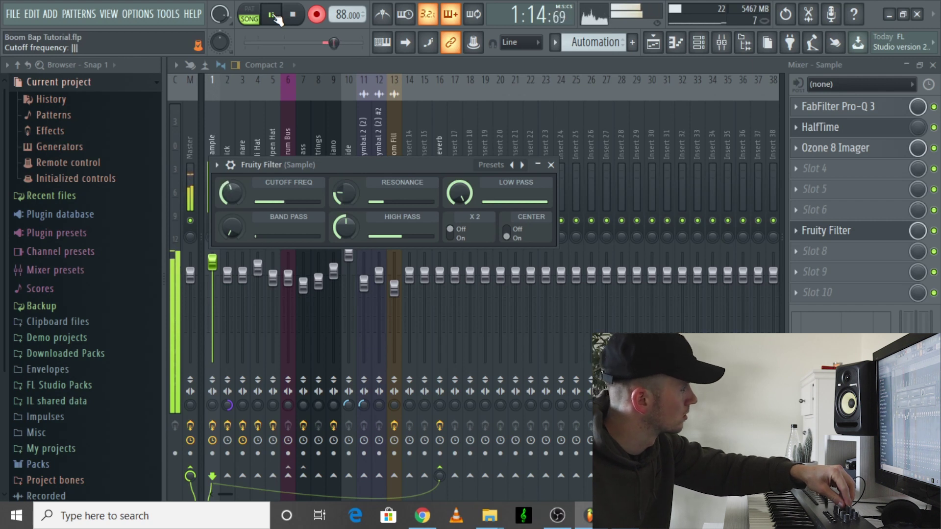
{"action": "left_click", "coordinate": [275, 16]}
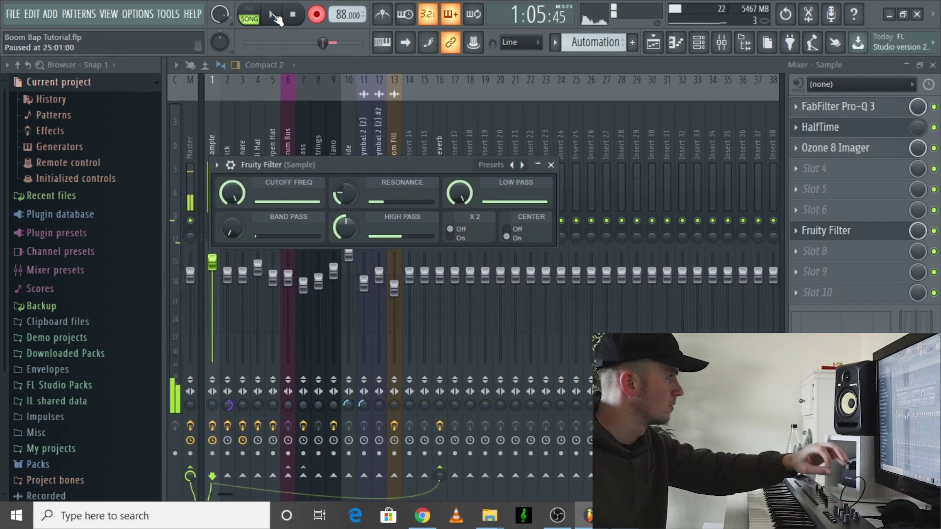
{"action": "left_click", "coordinate": [316, 14]}
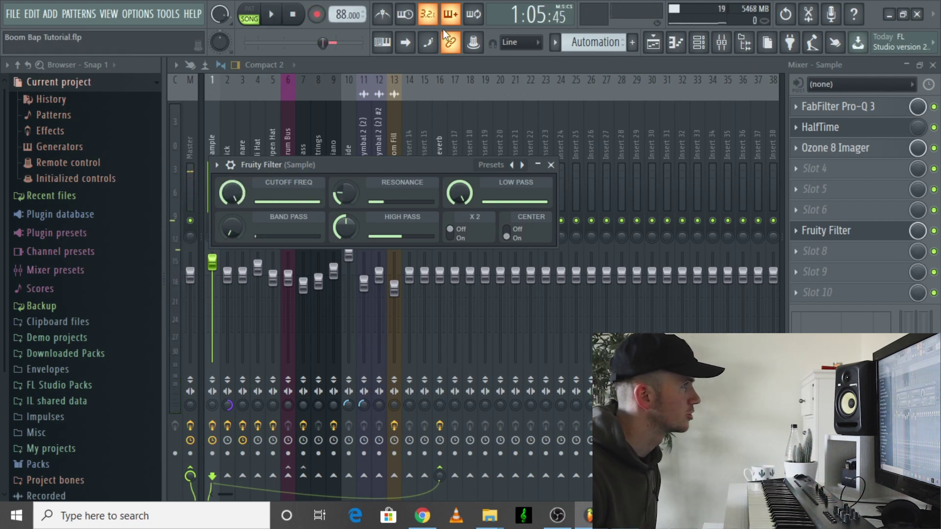
Step: Return to the playlist and play the recorded filter sweep from bar 25 into Chorus 2
{"action": "left_click", "coordinate": [654, 42]}
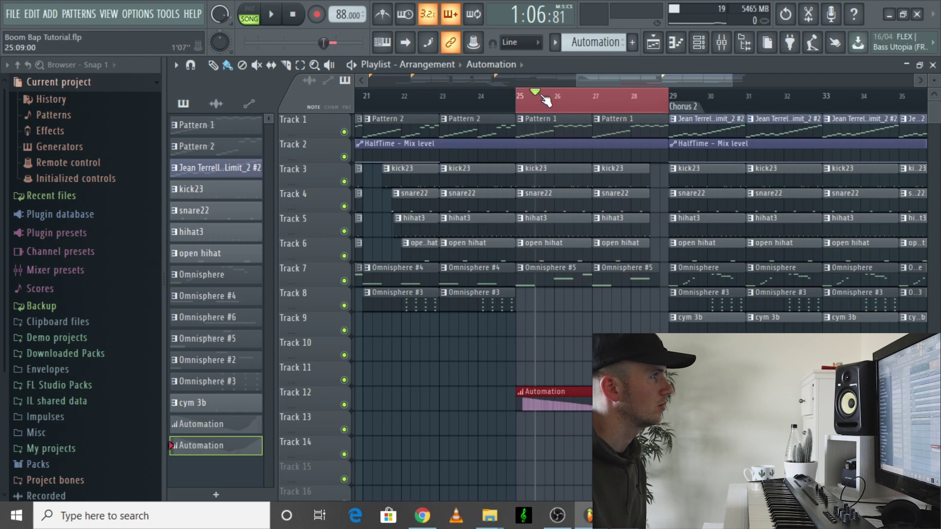
{"action": "left_click", "coordinate": [521, 101]}
{"action": "key", "text": "space"}
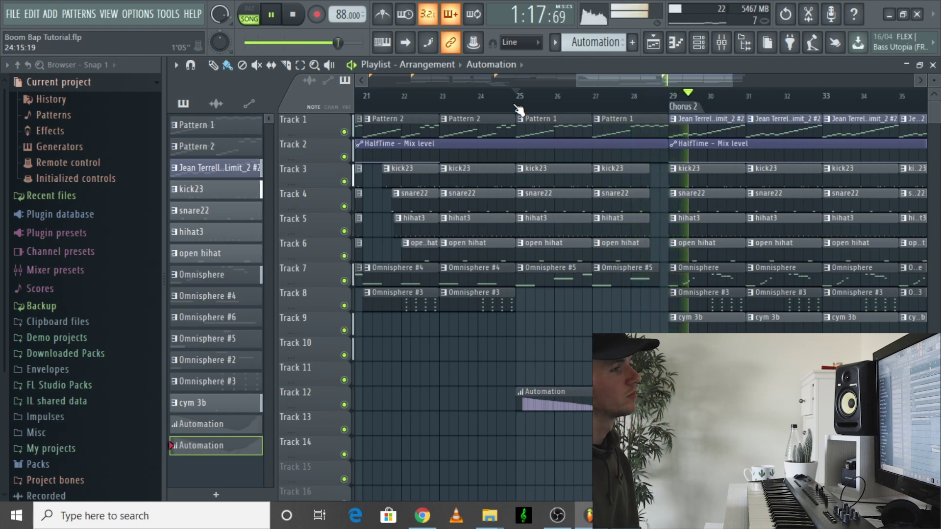
{"action": "key", "text": "space"}
{"action": "scroll", "coordinate": [579, 330], "scroll_direction": "down", "scroll_amount": 3}
{"action": "scroll", "coordinate": [578, 329], "scroll_direction": "down", "scroll_amount": 2}
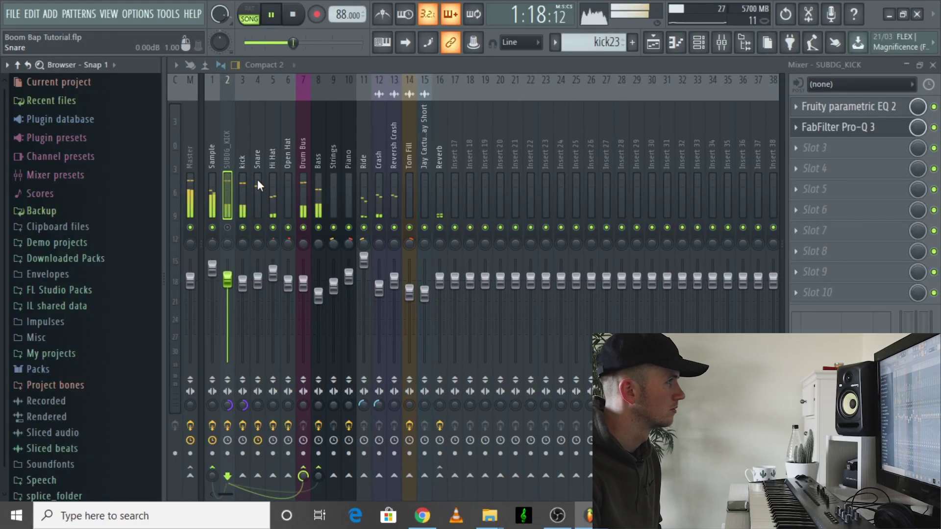
Step: Delete the 125.17 Hz low-cut band from the kick channel's FabFilter Pro-Q 3 and play the song to inspect the unfiltered spectrum
{"action": "key", "text": "space"}
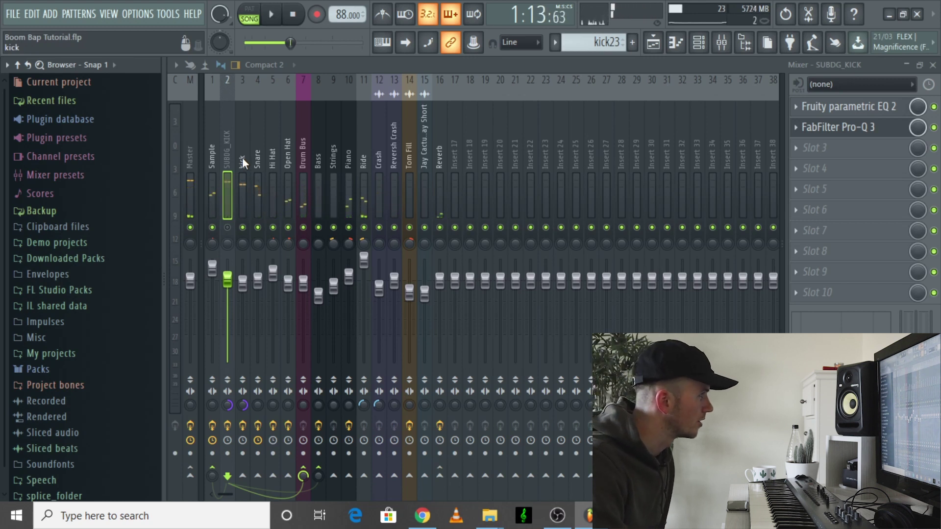
{"action": "left_click", "coordinate": [242, 157]}
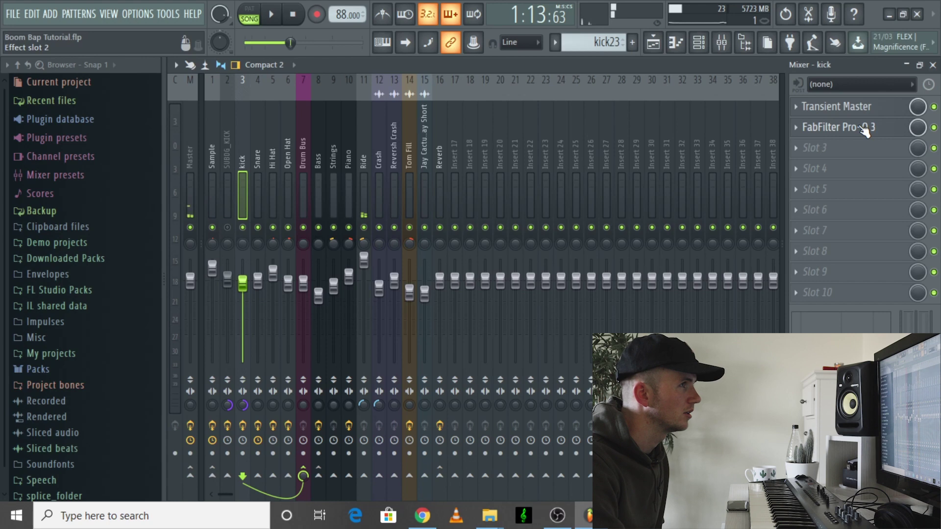
{"action": "left_click", "coordinate": [839, 128]}
{"action": "key", "text": "space"}
{"action": "mouse_move", "coordinate": [417, 283]}
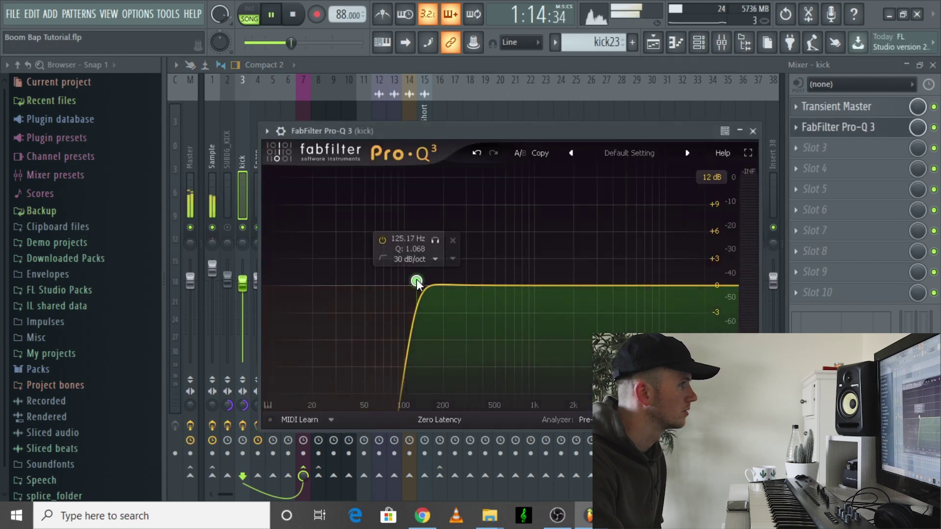
{"action": "left_click", "coordinate": [453, 240]}
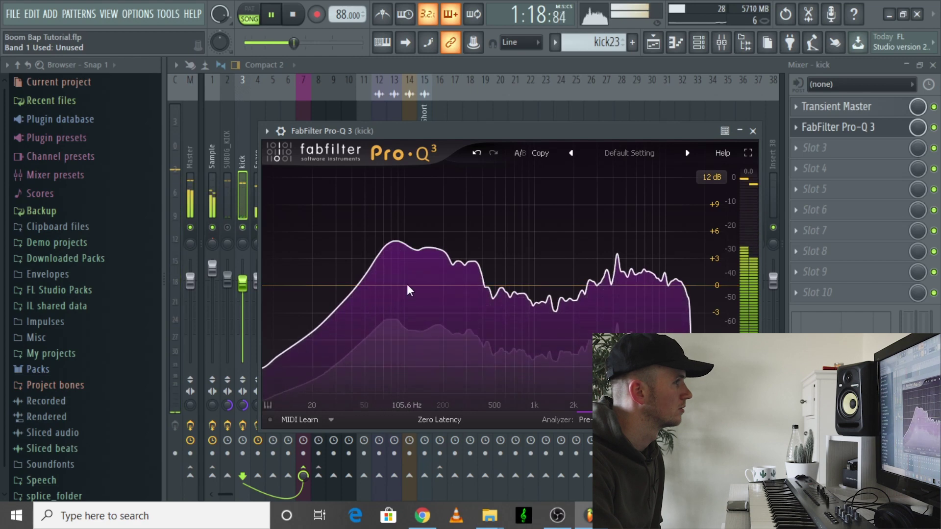
{"action": "key", "text": "space"}
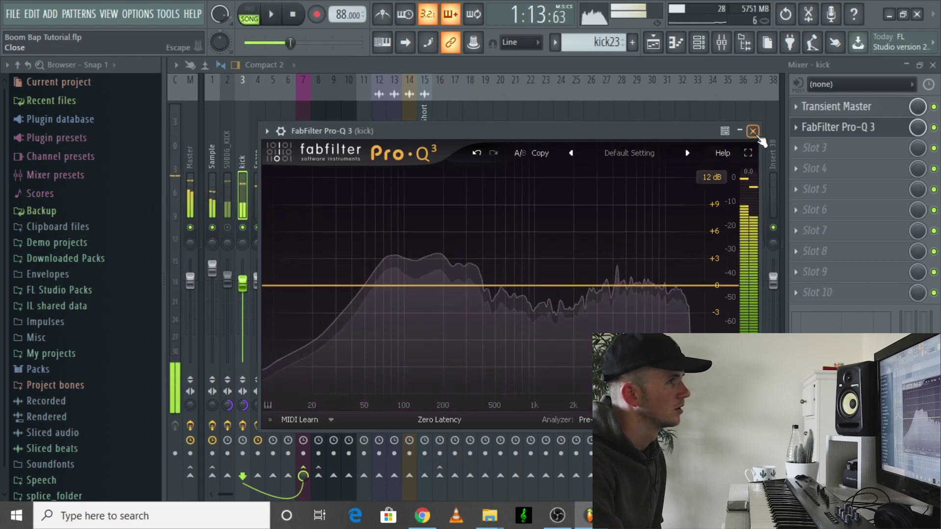
{"action": "left_click", "coordinate": [753, 131]}
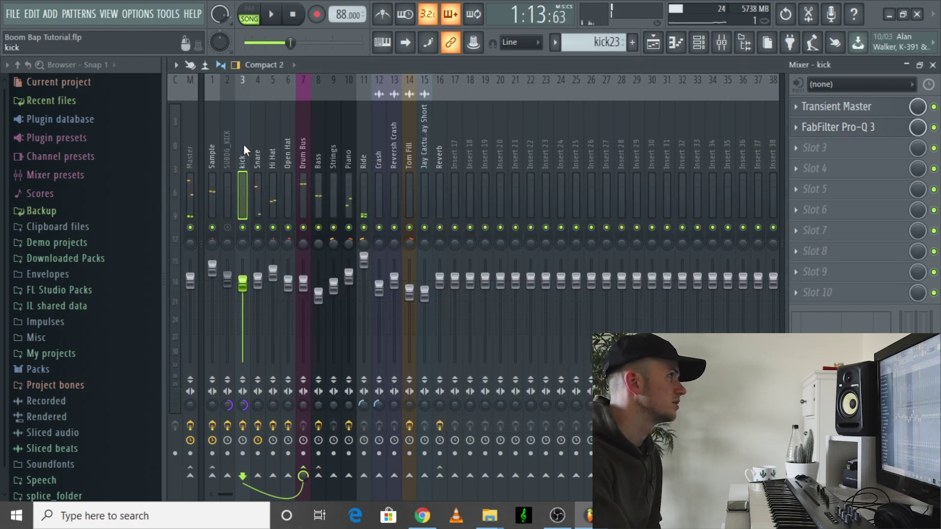
Step: Play the song and examine the Bass channel's frequency spectrum and EQ curve in its FabFilter Pro-Q 3
{"action": "left_click", "coordinate": [315, 155]}
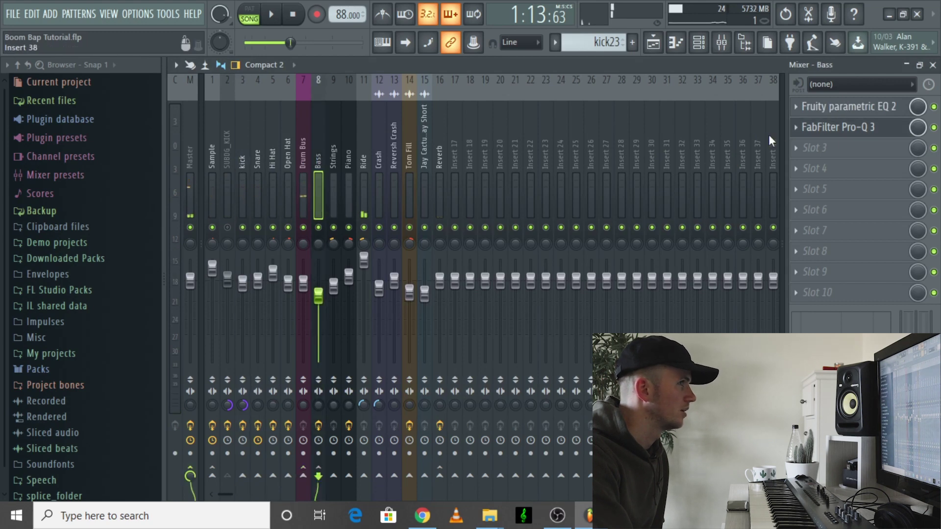
{"action": "left_click", "coordinate": [887, 129]}
{"action": "key", "text": "space"}
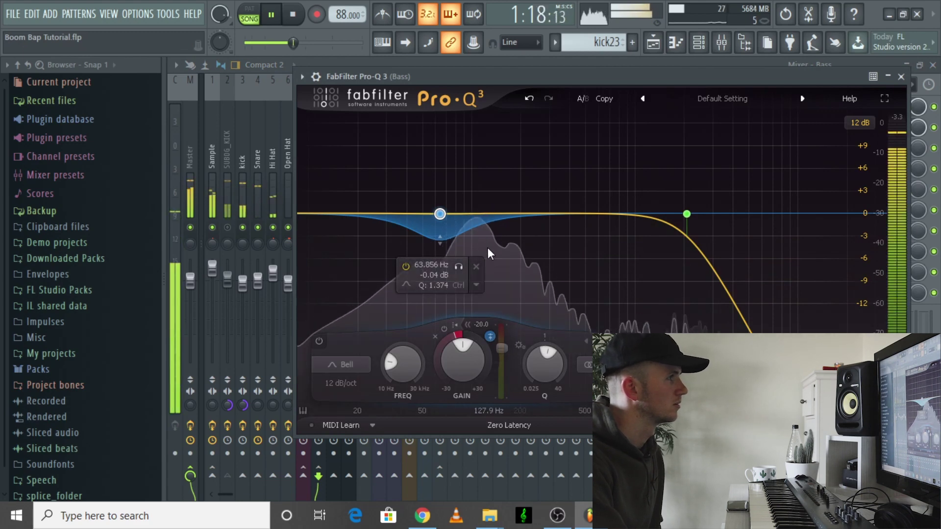
{"action": "key", "text": "space"}
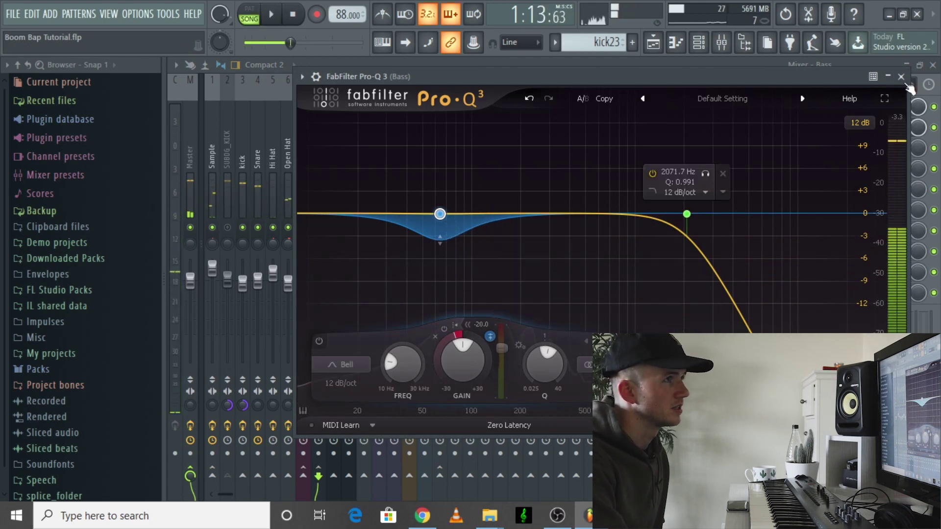
{"action": "left_click", "coordinate": [901, 77]}
Step: Mute the kick channel in the mixer and enable the SUBDG_KICK channel in its place
{"action": "left_click", "coordinate": [228, 228]}
{"action": "left_click", "coordinate": [242, 227]}
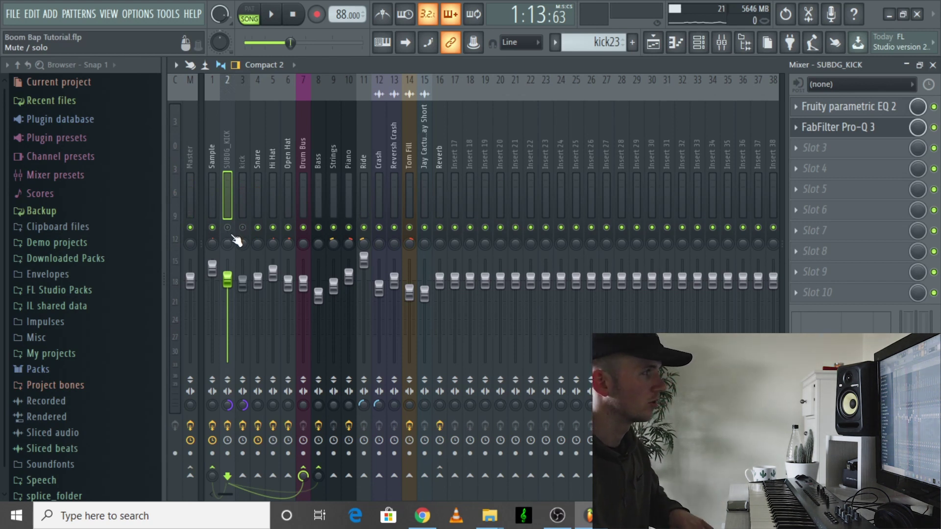
{"action": "left_click", "coordinate": [227, 228]}
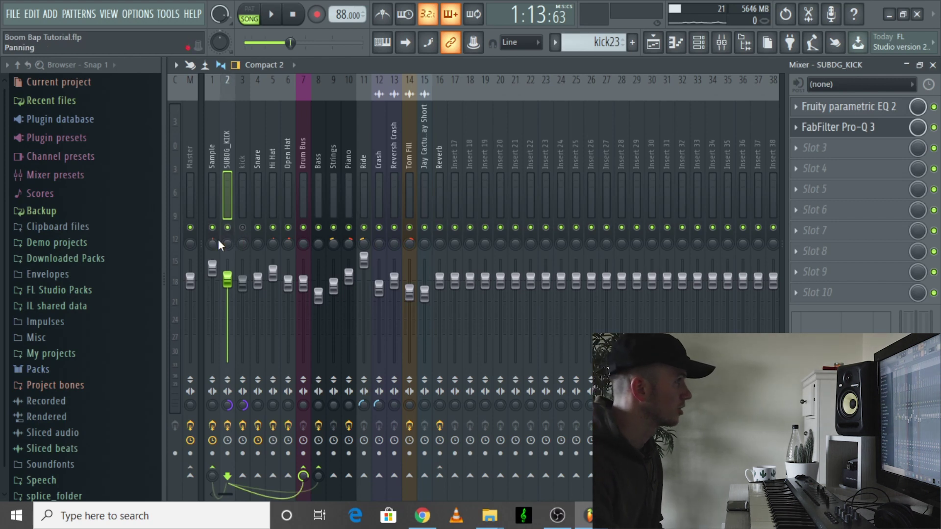
Step: Play the song and examine the SUBDG_KICK channel's low-frequency spectrum in its FabFilter Pro-Q 3
{"action": "left_click", "coordinate": [850, 129]}
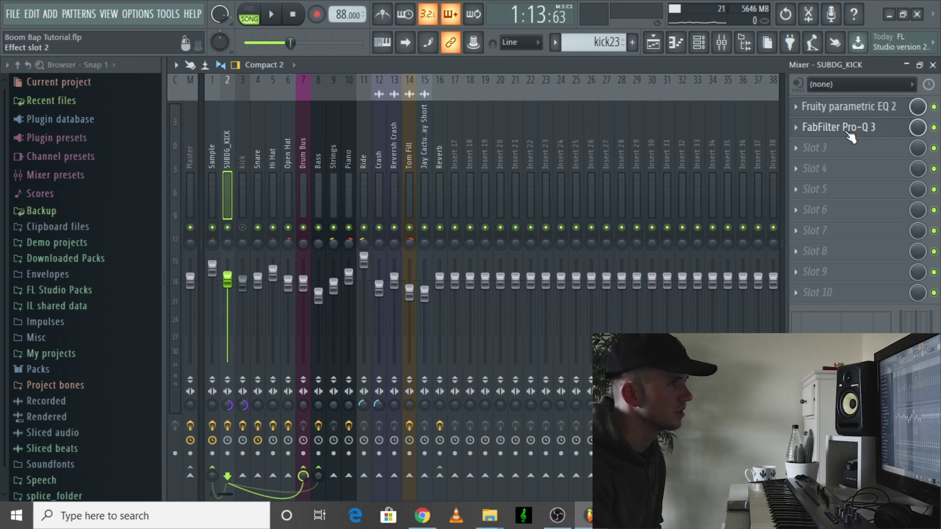
{"action": "key", "text": "space"}
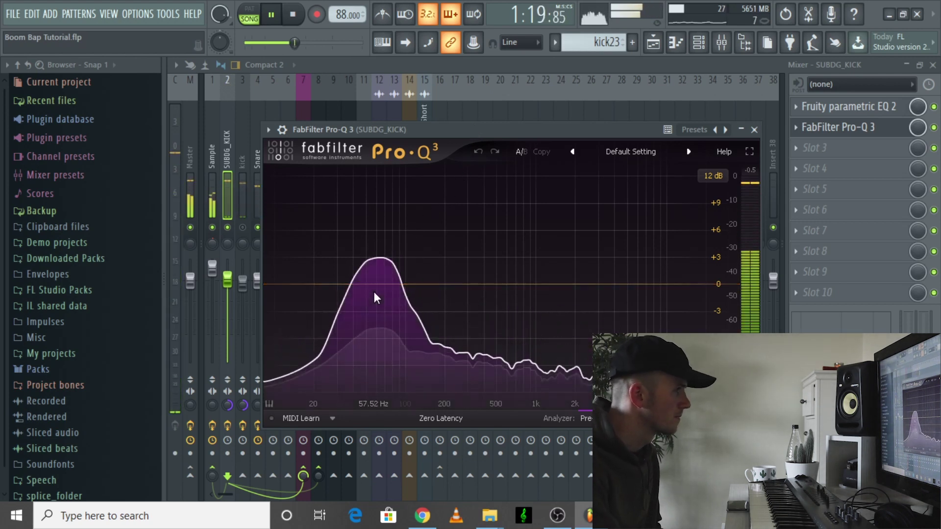
{"action": "mouse_move", "coordinate": [373, 286]}
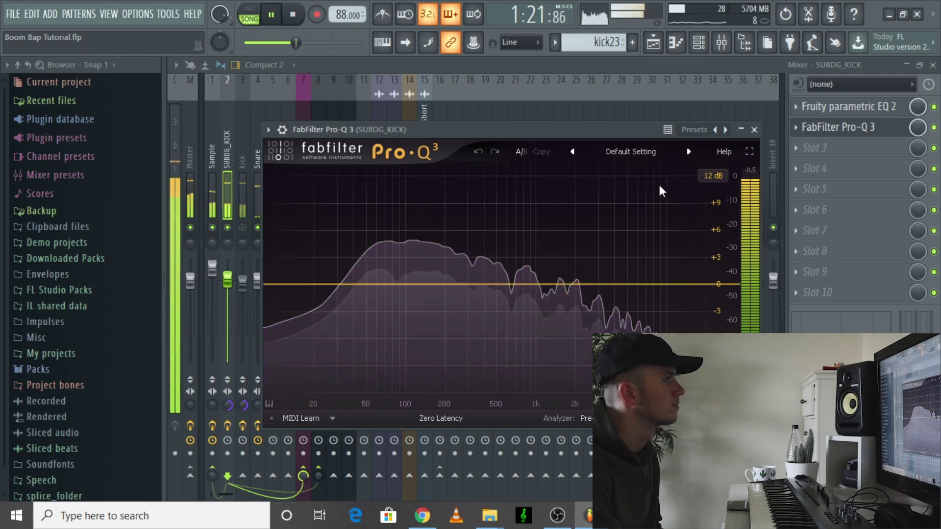
{"action": "left_click", "coordinate": [755, 130]}
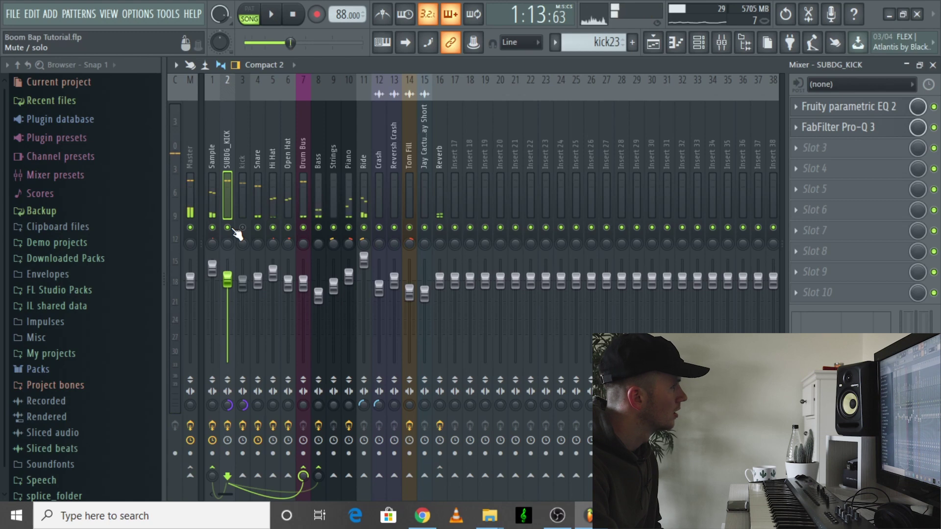
Step: Start playback from Chorus 2 at bar 29 with the kick channel active and SUBDG_KICK muted
{"action": "left_click", "coordinate": [653, 42]}
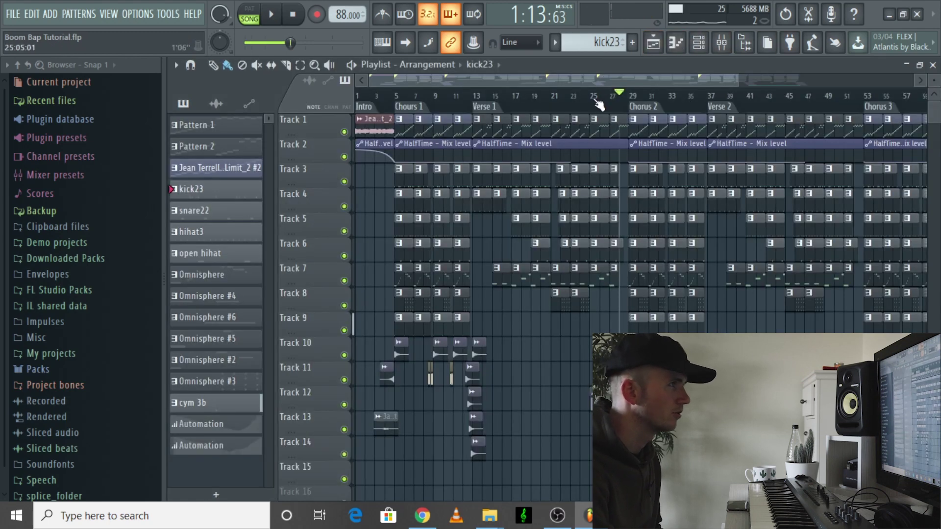
{"action": "left_click", "coordinate": [723, 42]}
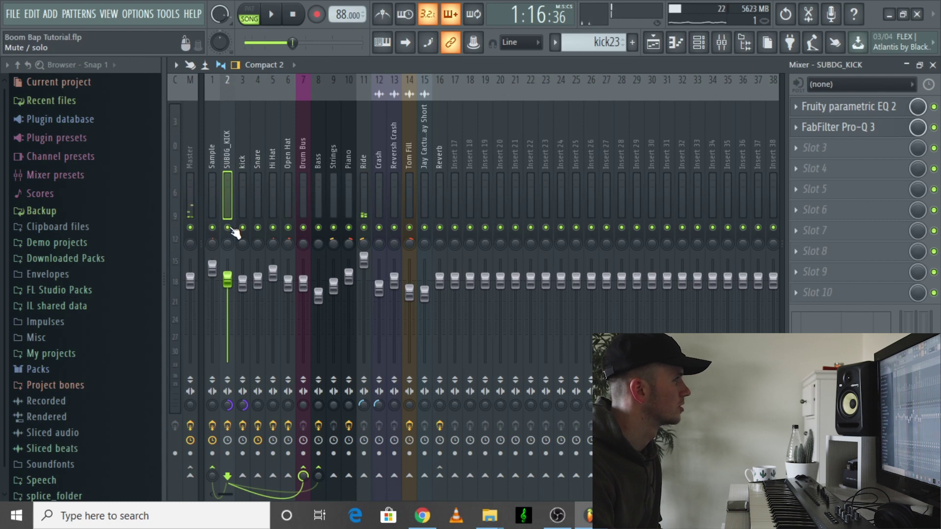
{"action": "key", "text": "space"}
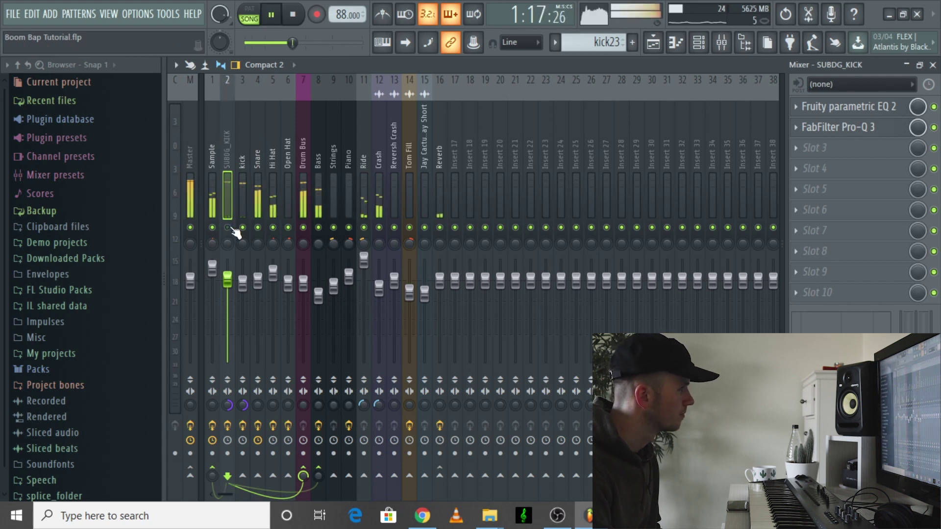
Step: Compare the two kicks during playback by alternating their mutes, leaving SUBDG_KICK active and the kick channel muted
{"action": "left_click", "coordinate": [242, 227]}
{"action": "left_click", "coordinate": [228, 228]}
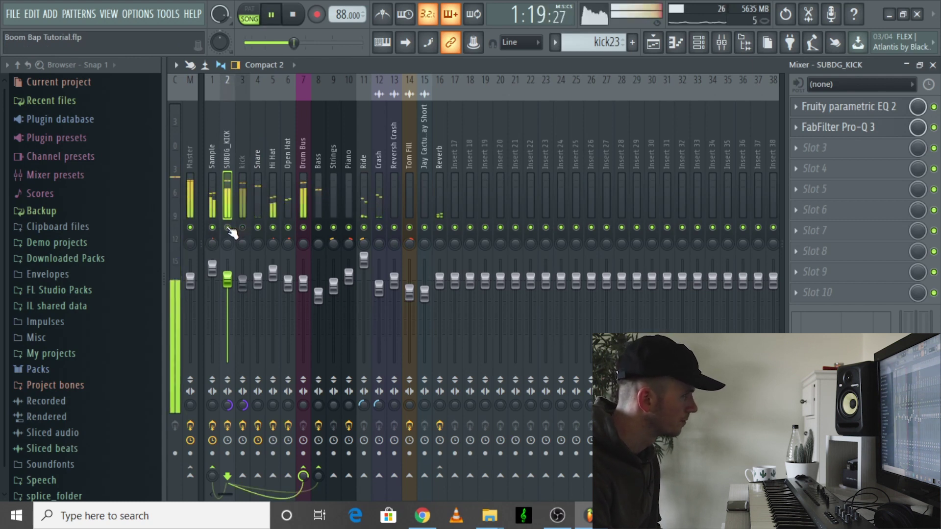
{"action": "left_click", "coordinate": [243, 228]}
{"action": "left_click", "coordinate": [227, 227]}
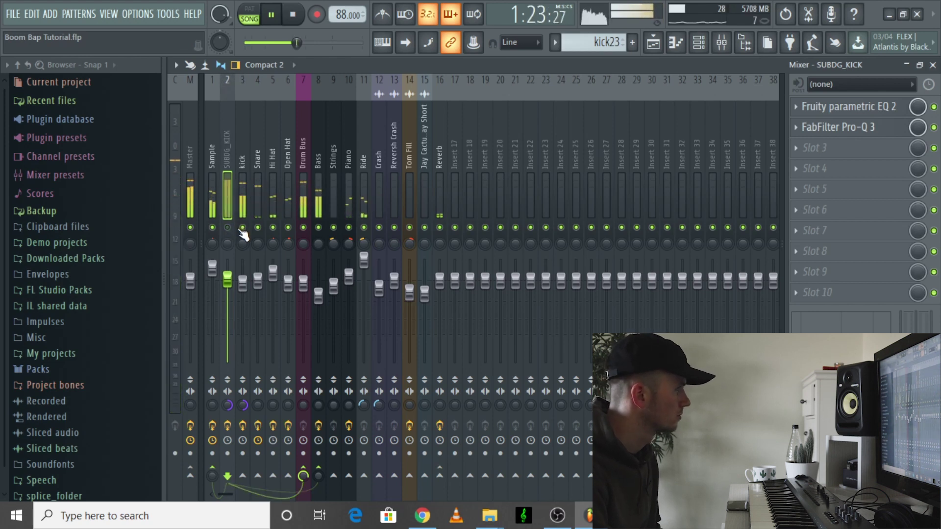
{"action": "left_click", "coordinate": [242, 227]}
{"action": "left_click", "coordinate": [227, 227]}
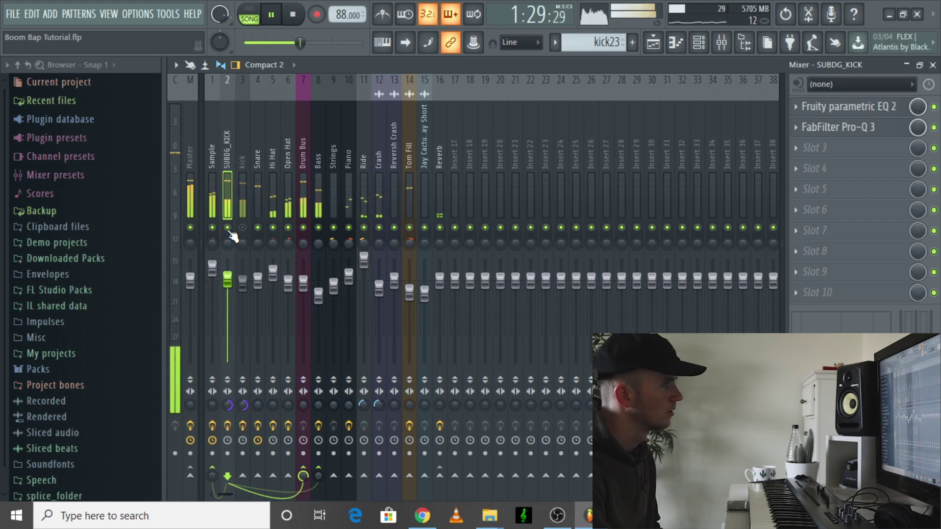
{"action": "key", "text": "space"}
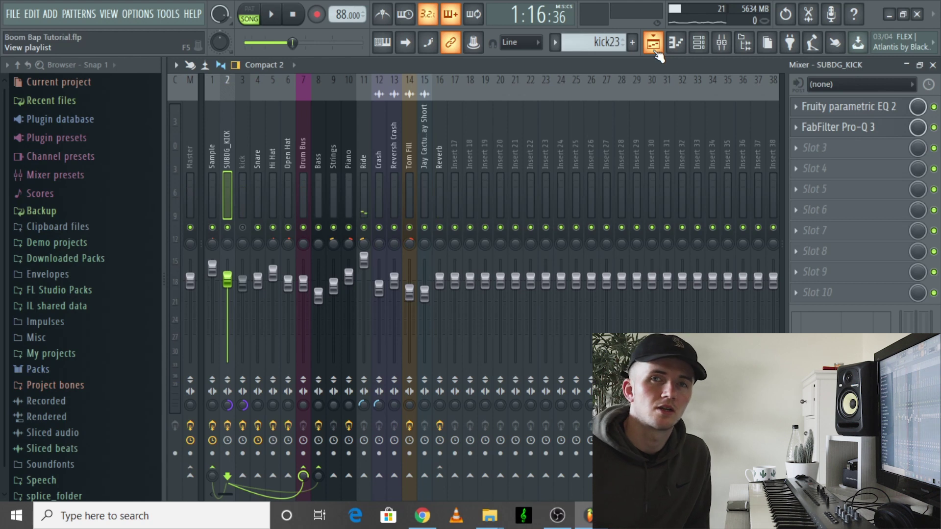